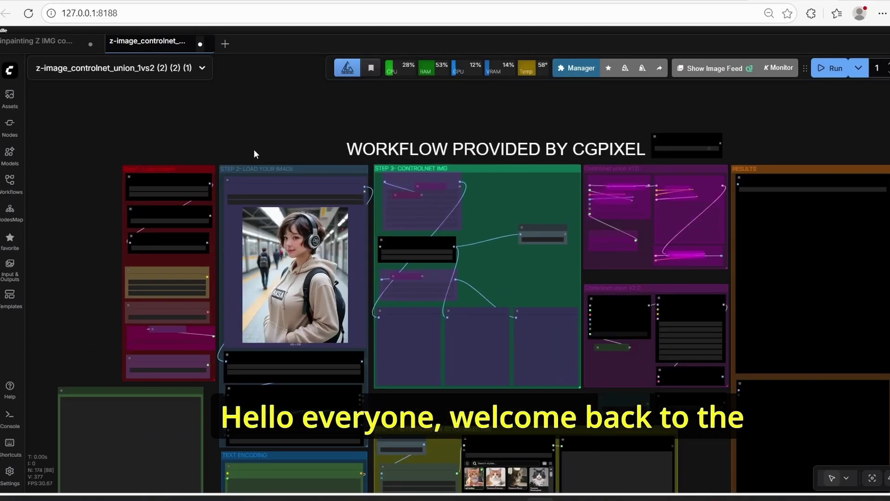
Step: Look over the Z-Image ControlNet workflow's model loading, input image, ControlNet image and style selector groups
scroll(305, 134, "down", 1)
left_click_drag(323, 162, 285, 98)
scroll(286, 97, "down", 1)
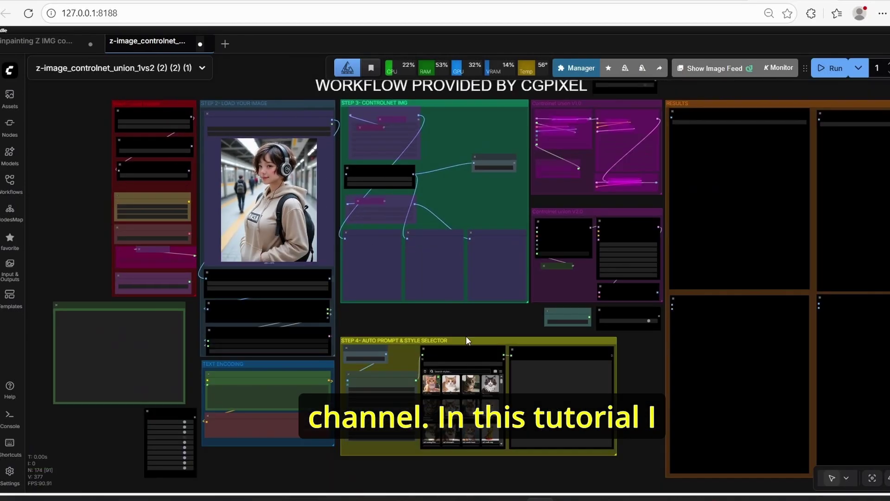
scroll(435, 319, "up", 3)
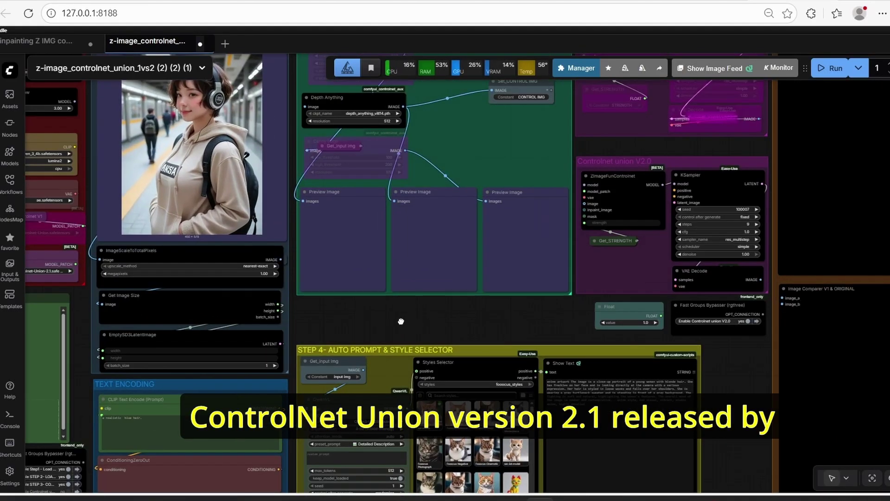
scroll(448, 380, "down", 3)
scroll(424, 392, "up", 2)
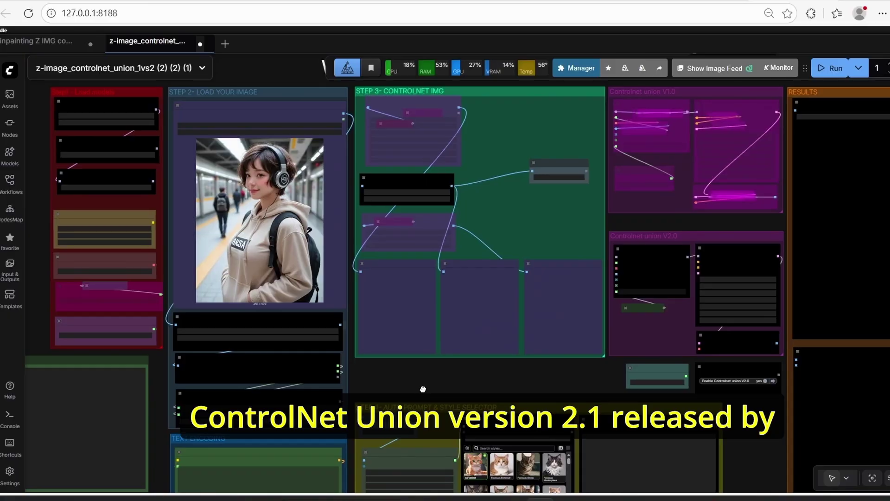
left_click_drag(424, 392, 510, 370)
scroll(295, 239, "up", 3)
scroll(295, 239, "down", 5)
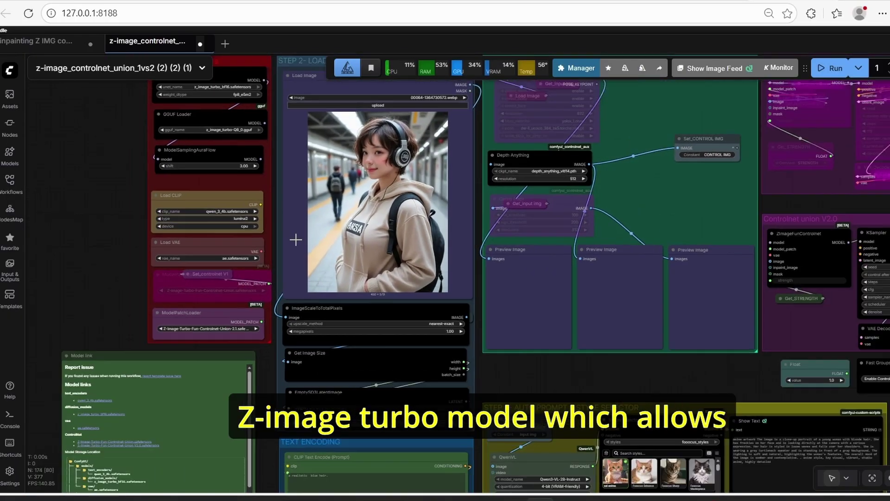
scroll(779, 179, "up", 5)
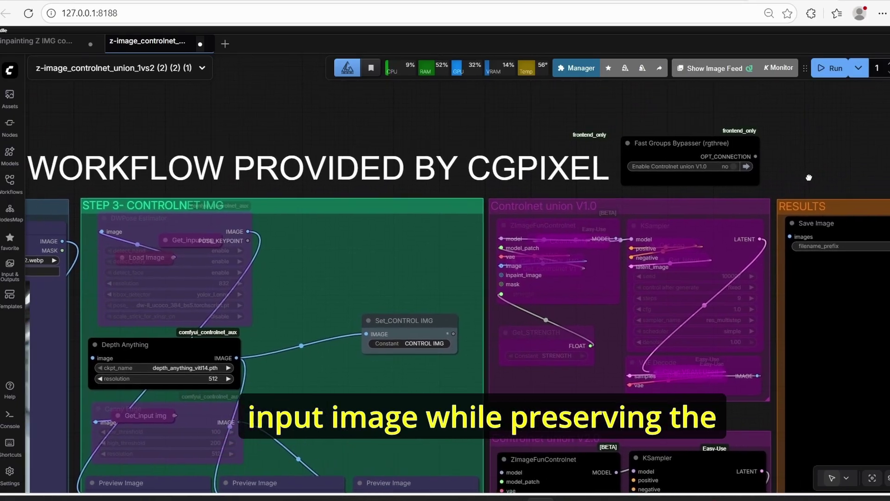
Step: Inspect the Controlnet union V1.0 and V2.0 groups and the QwenVL auto prompt and style selector section
scroll(808, 177, "down", 3)
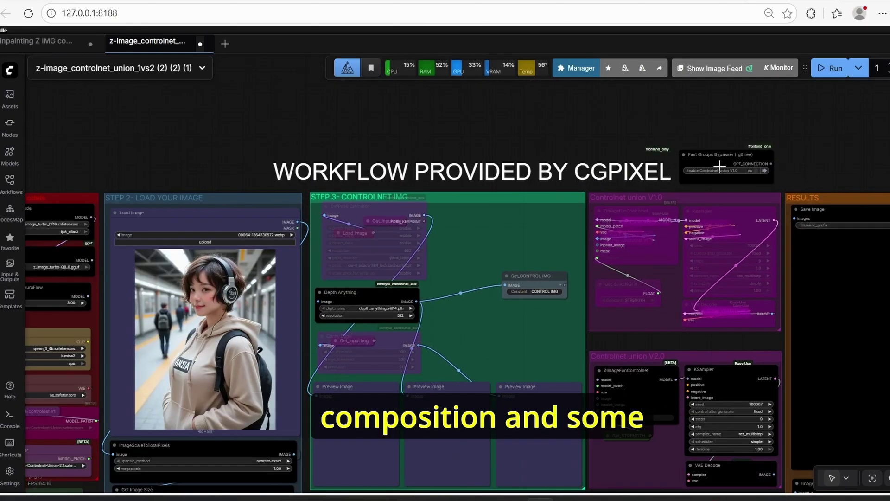
scroll(716, 167, "down", 2)
left_click_drag(556, 433, 535, 84)
scroll(513, 301, "up", 5)
scroll(513, 303, "down", 5)
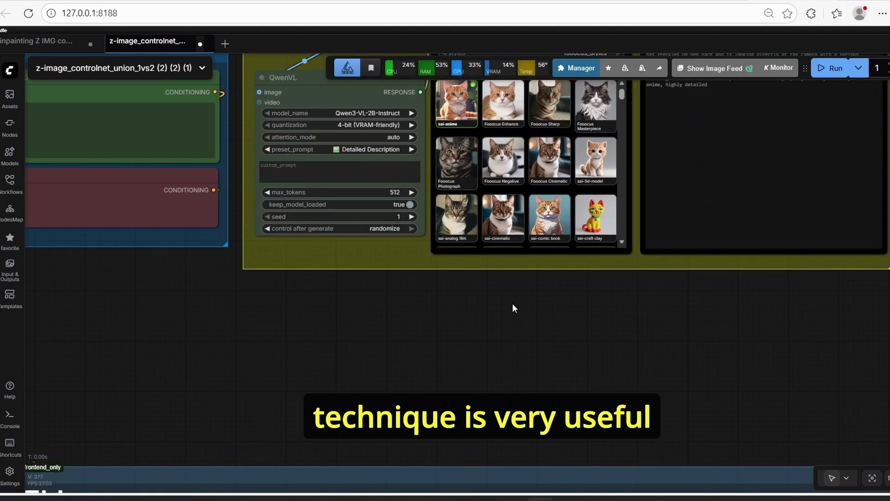
scroll(695, 343, "down", 2)
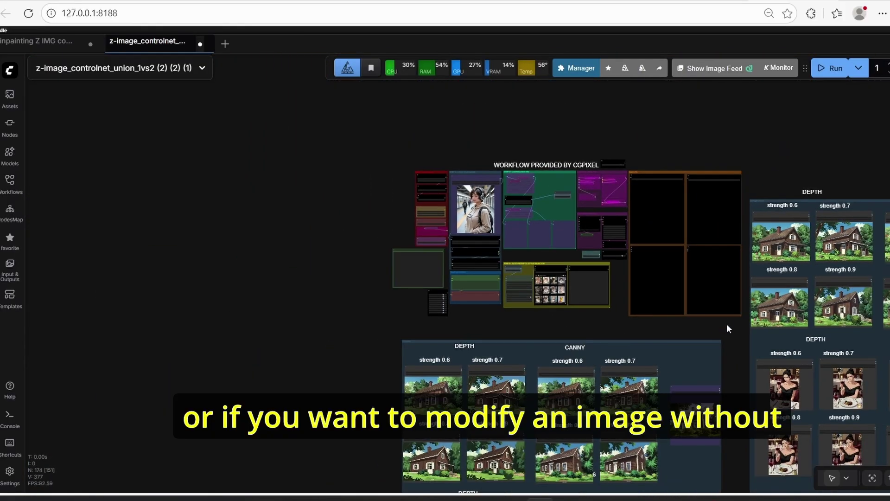
Step: Examine the RESULTS group with its Save Image and Image Comparer nodes beside the two Controlnet union groups
left_click_drag(727, 323, 593, 365)
scroll(568, 266, "up", 11)
scroll(534, 293, "up", 4)
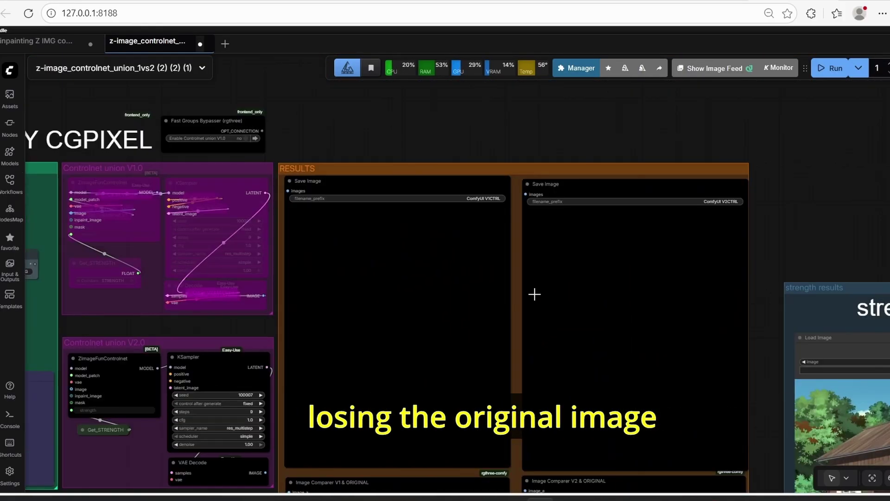
left_click_drag(324, 145, 543, 106)
scroll(544, 105, "down", 3)
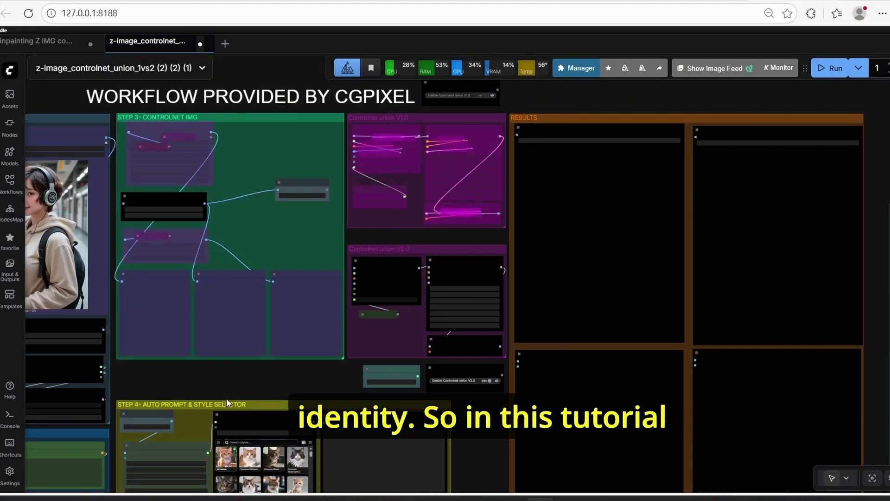
left_click_drag(242, 381, 454, 390)
left_click_drag(232, 102, 233, 101)
scroll(215, 141, "up", 4)
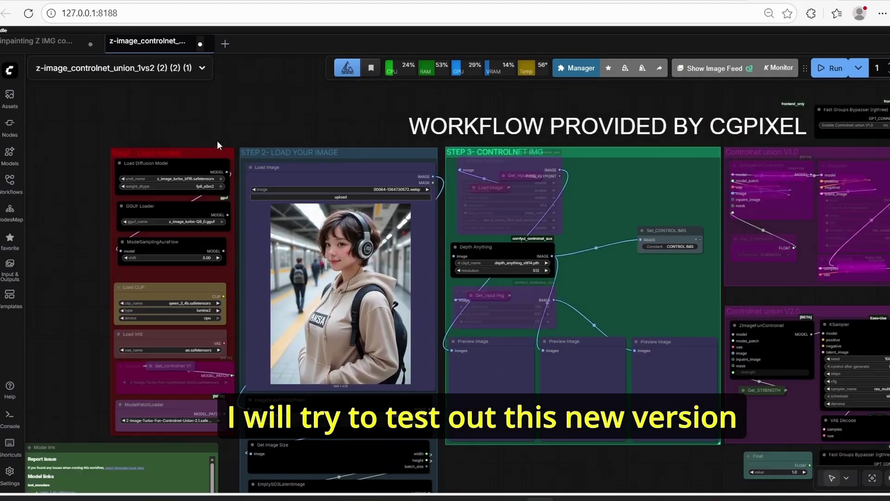
Step: Review the workflow from the Step 1 model loaders through the Depth Anything preprocessor to the V1.0 and V2.0 sampler groups
left_click_drag(218, 129, 296, 145)
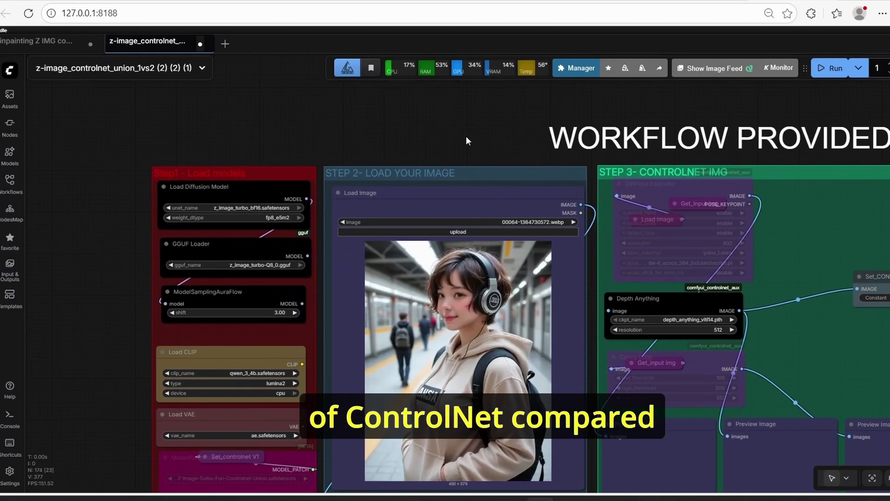
scroll(521, 149, "up", 1)
scroll(520, 148, "down", 2)
scroll(521, 149, "down", 4)
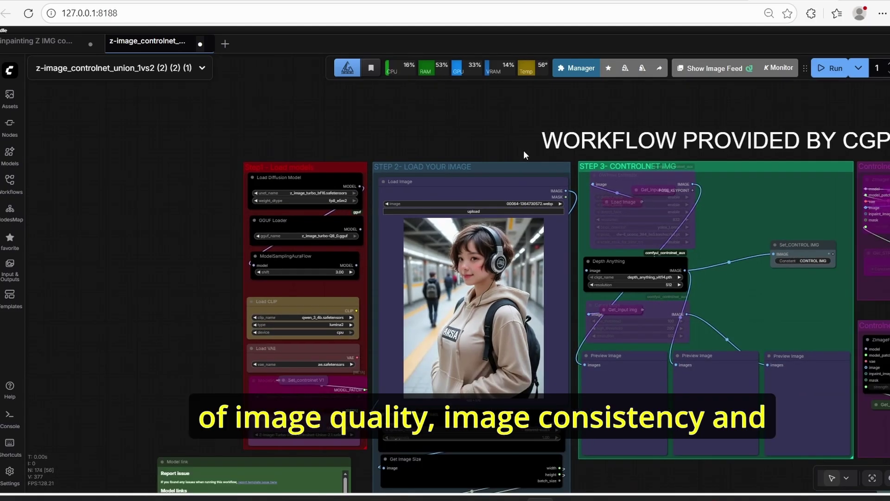
left_click_drag(513, 149, 337, 189)
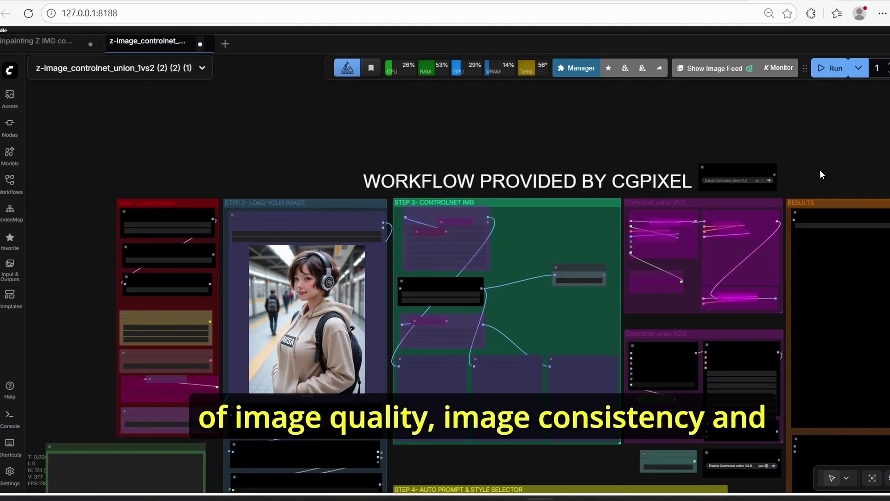
scroll(819, 175, "up", 4)
left_click_drag(821, 172, 717, 182)
scroll(717, 182, "down", 3)
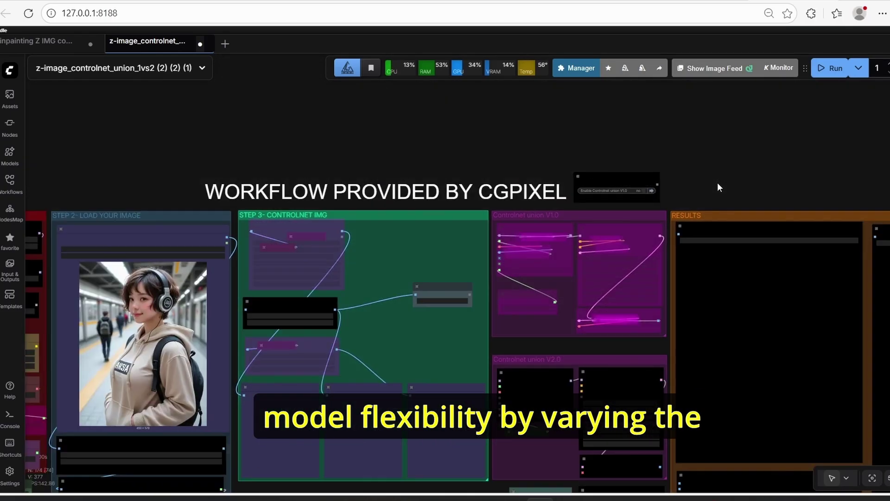
scroll(719, 197, "up", 5)
scroll(751, 188, "down", 10)
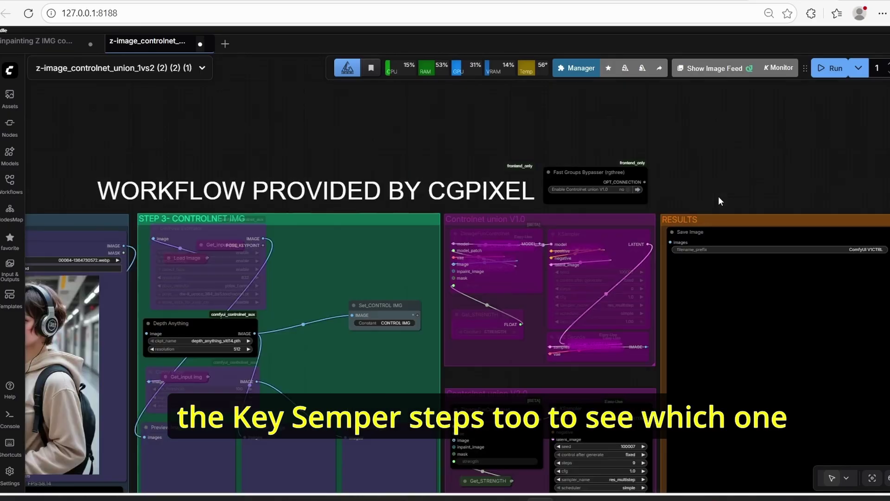
Step: Look over the depth strength comparison images placed beside the workflow's RESULTS group
left_click_drag(751, 189, 476, 141)
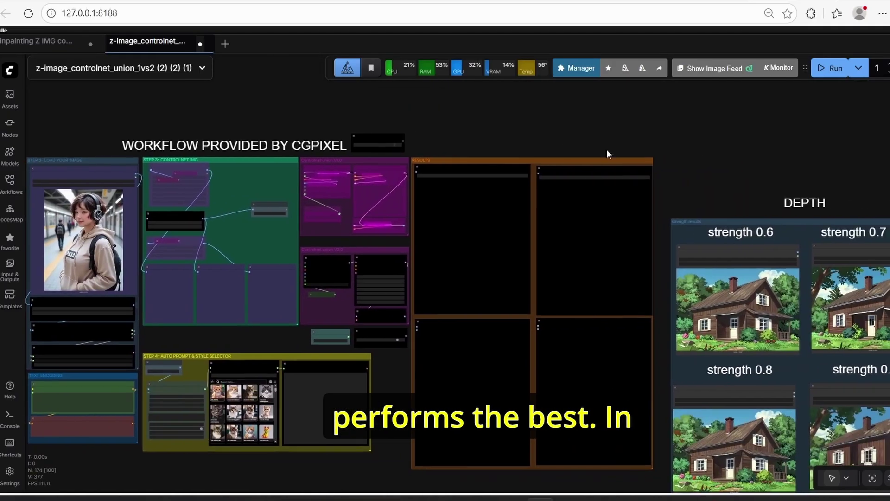
left_click_drag(709, 139, 514, 190)
scroll(605, 213, "down", 5)
left_click_drag(705, 207, 332, 128)
left_click_drag(800, 324, 695, 298)
scroll(695, 297, "down", 4)
left_click_drag(330, 153, 550, 204)
Step: Switch to the inpainting Z IMG controlnet workflow and look over its sampler and media-loading groups
left_click(54, 46)
scroll(343, 262, "up", 5)
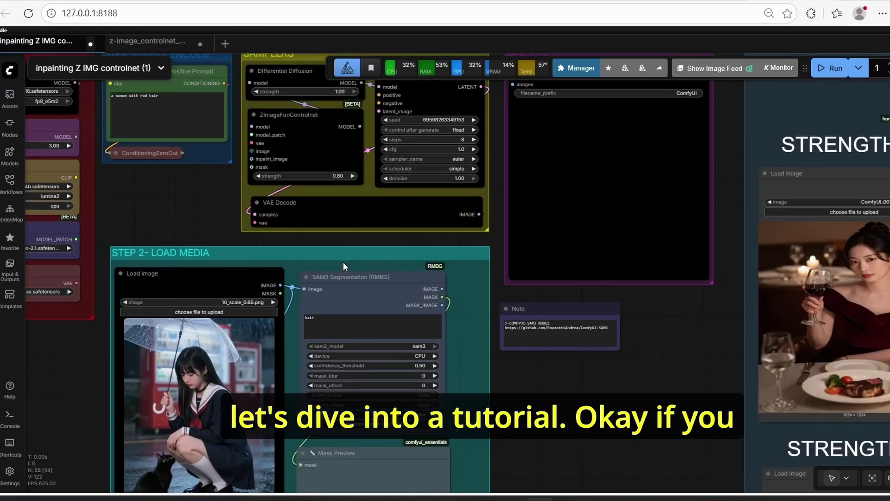
left_click_drag(136, 195, 385, 275)
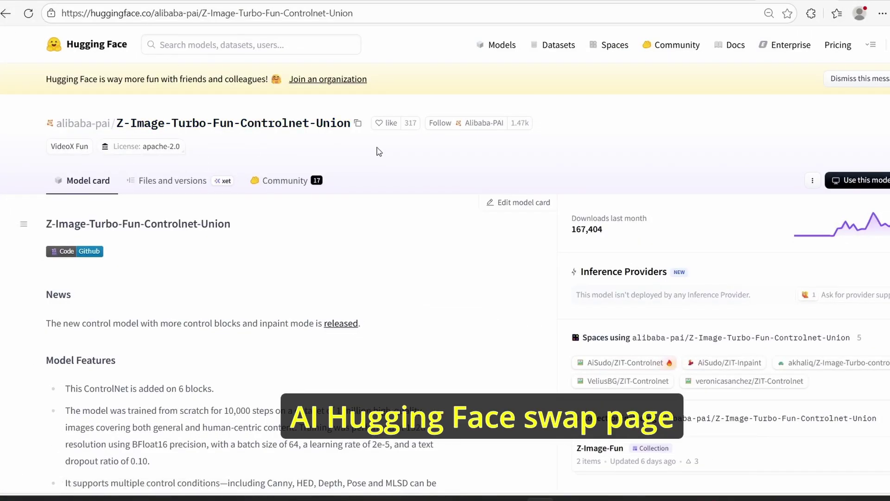
Step: Read the Model Features on Hugging Face's Z-Image-Turbo-Fun-Controlnet-Union page, including the recommended control_context_scale range
scroll(365, 264, "down", 4)
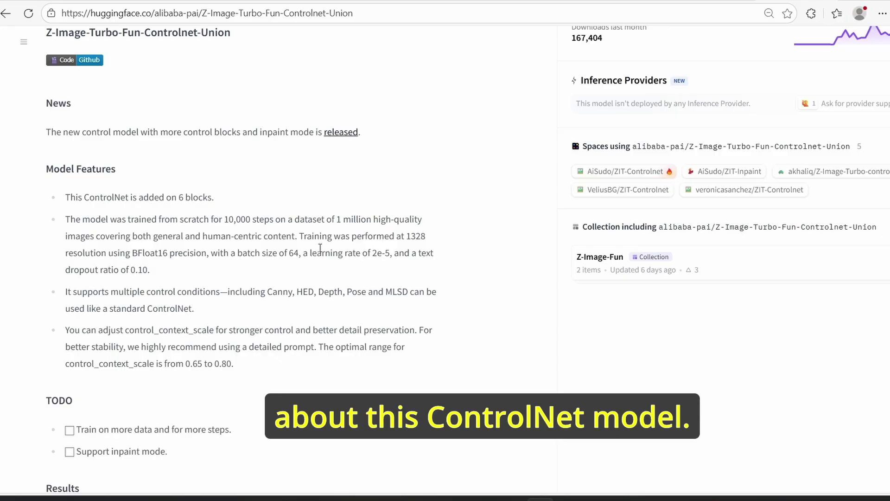
scroll(343, 176, "up", 1)
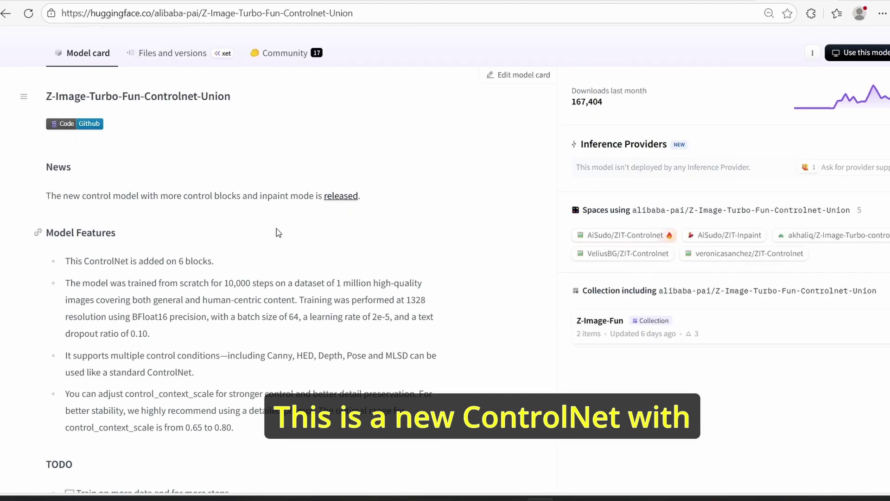
scroll(293, 249, "down", 1)
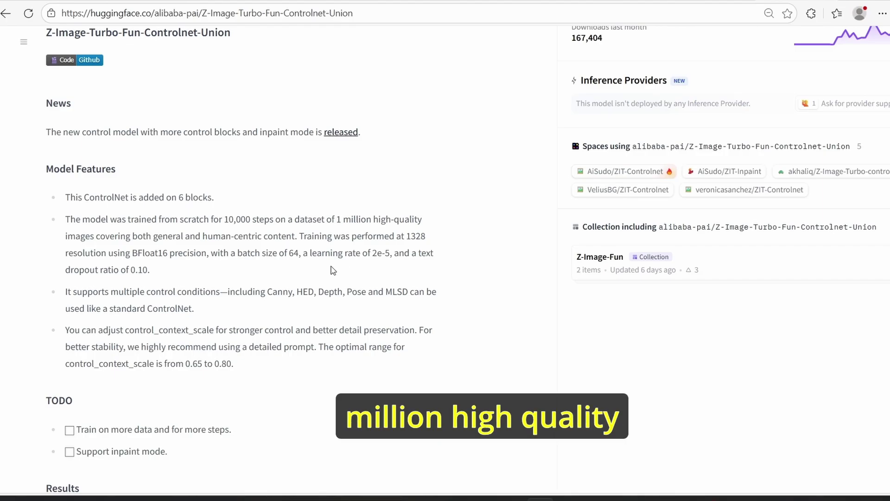
scroll(302, 220, "down", 1)
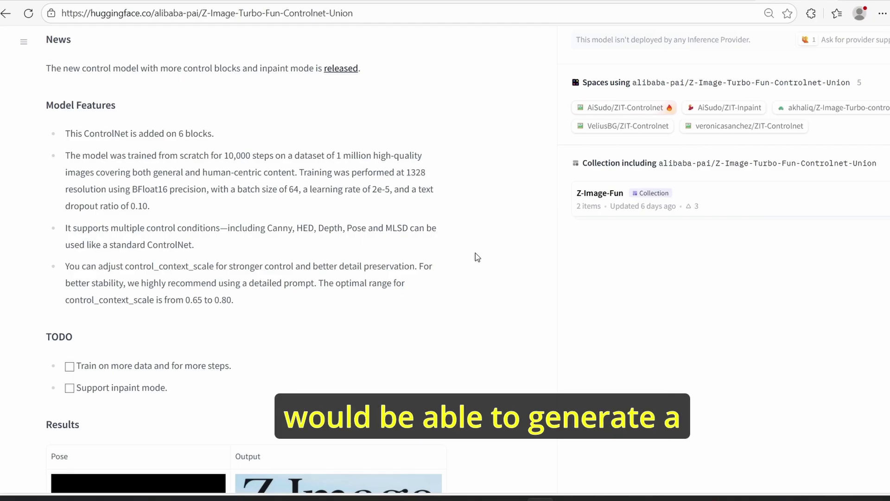
scroll(475, 252, "down", 1)
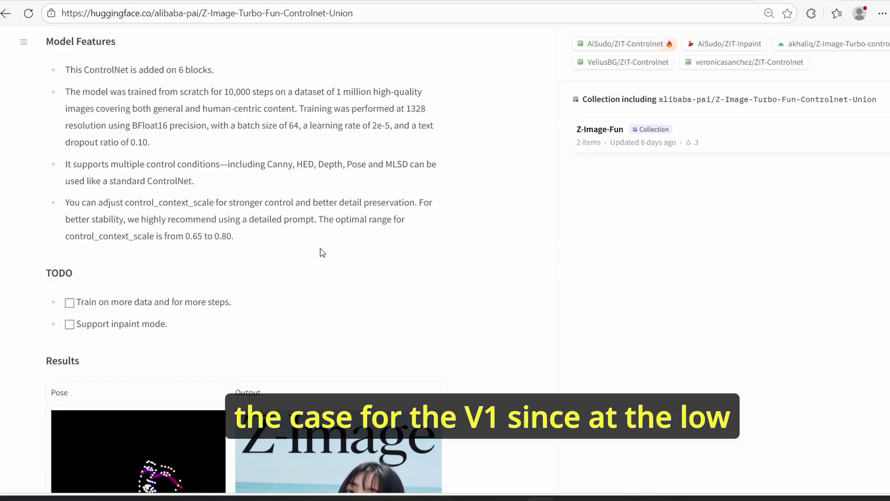
scroll(321, 252, "up", 1)
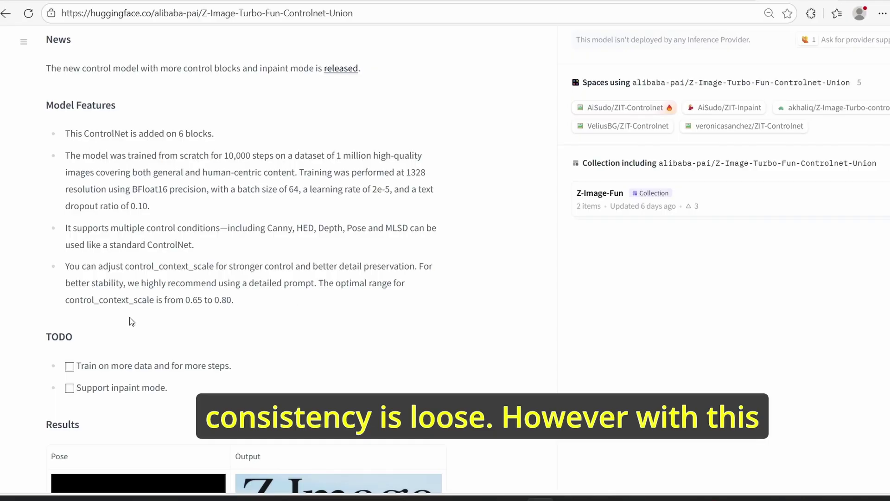
scroll(222, 250, "down", 1)
left_click_drag(186, 236, 204, 245)
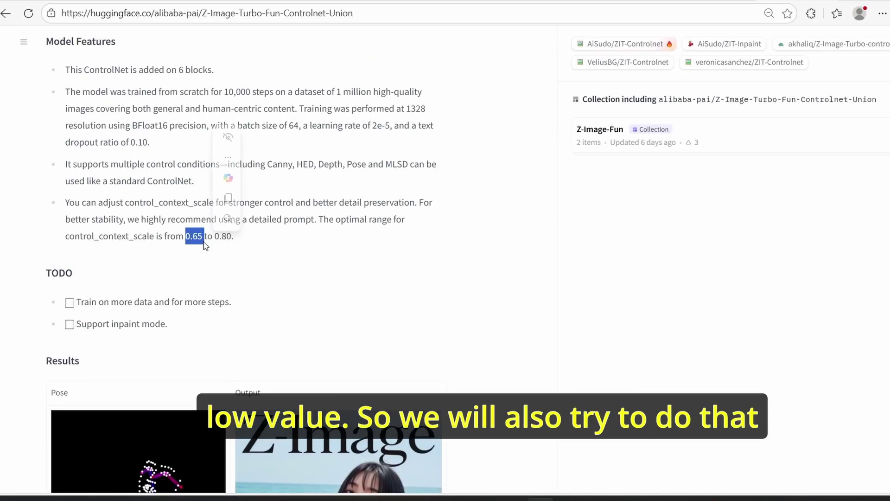
left_click(215, 267)
scroll(216, 267, "up", 1)
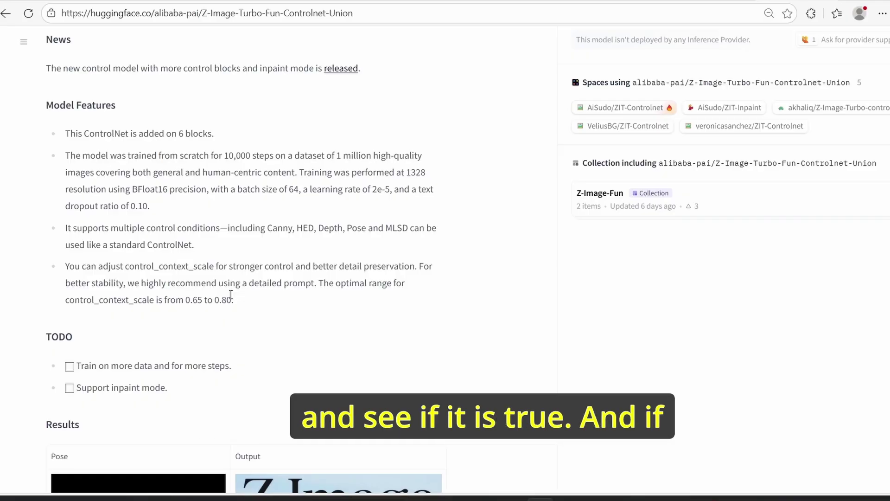
Step: Examine the model card's Results section, comparing the pose, Canny, HED and depth control images with their outputs
scroll(231, 294, "down", 4)
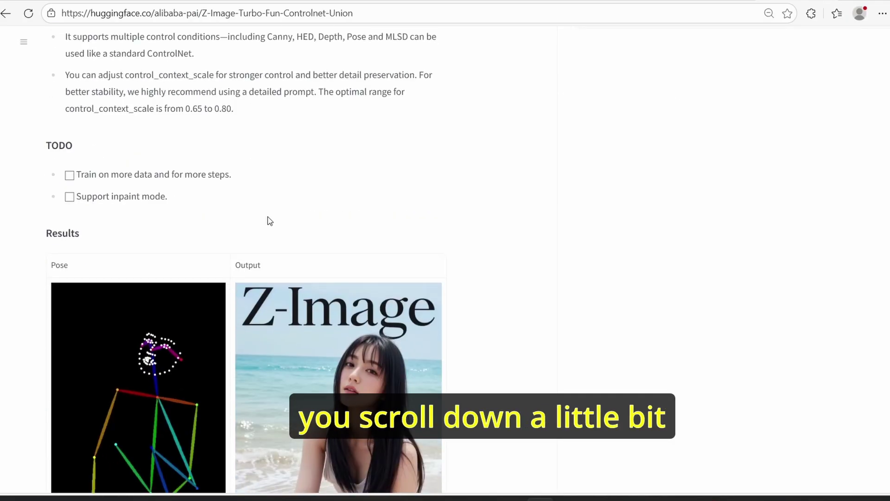
scroll(269, 221, "down", 3)
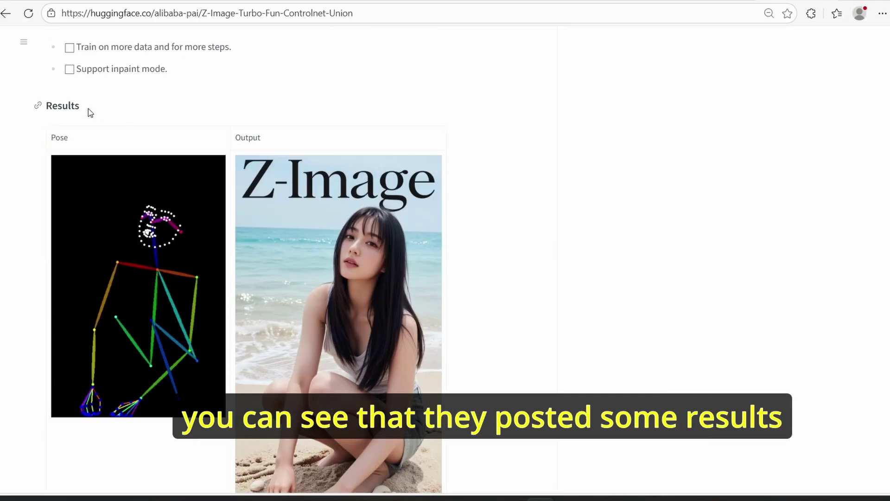
scroll(91, 113, "down", 1)
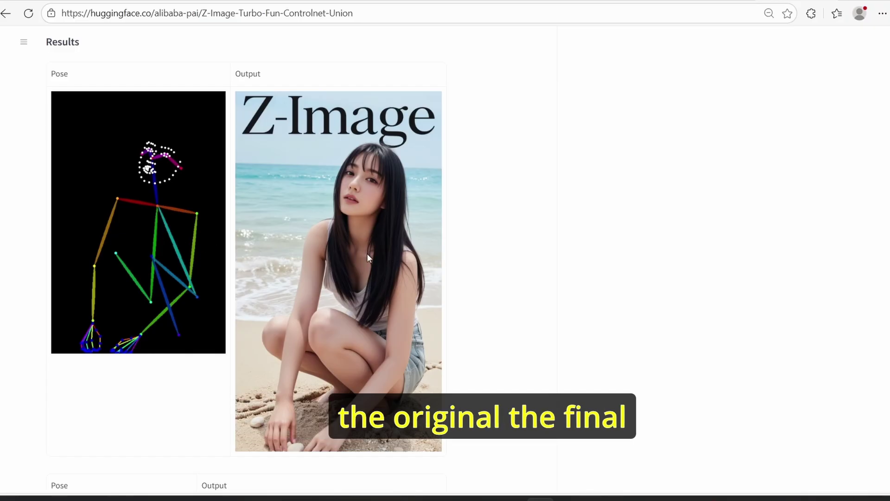
scroll(367, 258, "down", 2)
scroll(368, 257, "down", 6)
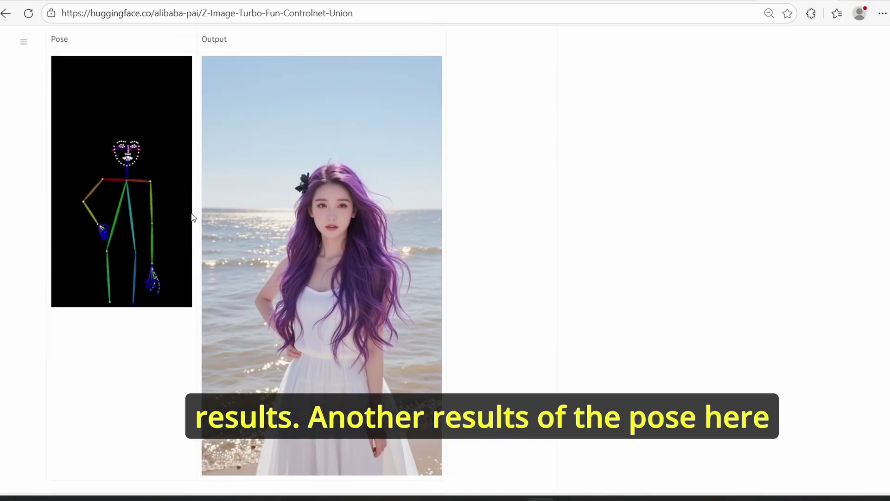
scroll(168, 197, "down", 7)
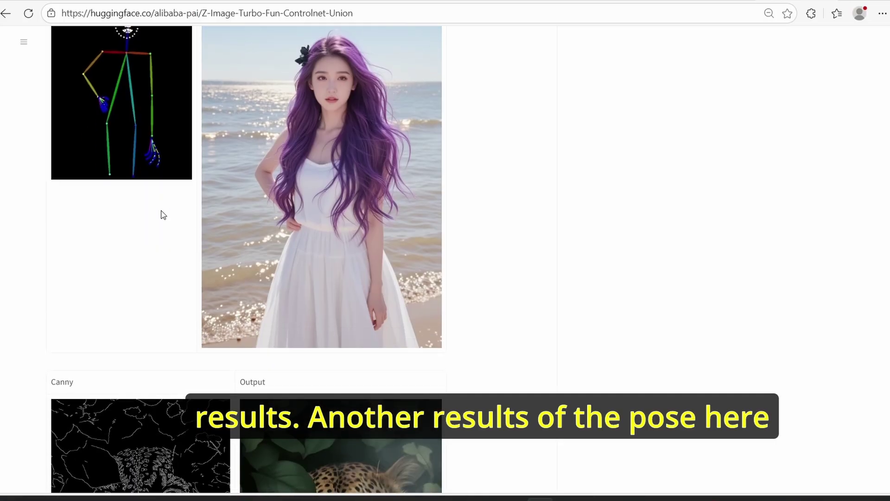
scroll(91, 147, "down", 7)
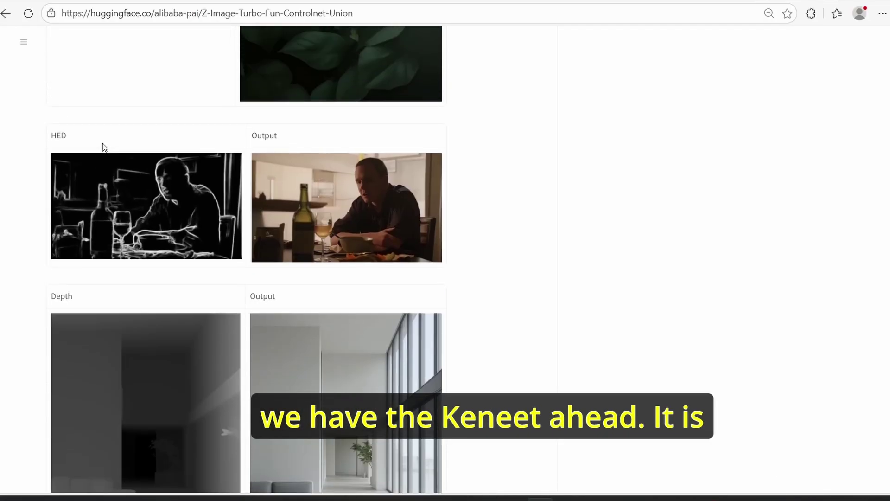
scroll(198, 188, "up", 6)
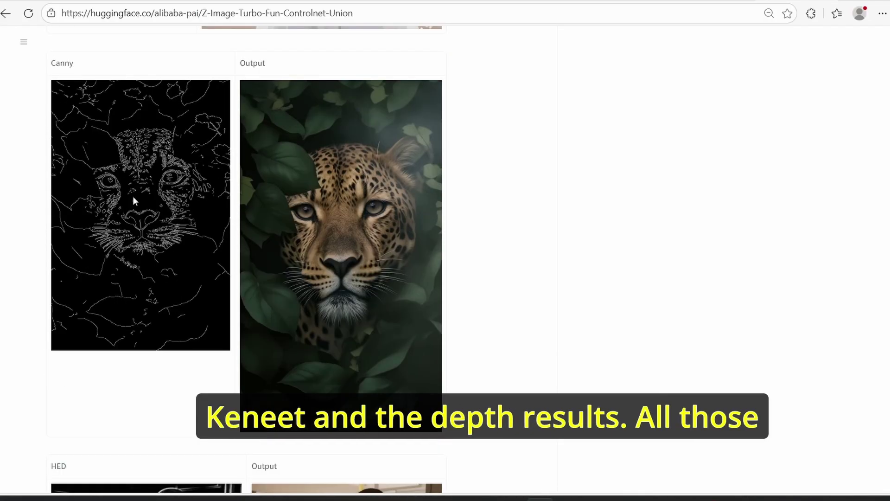
scroll(133, 199, "down", 9)
scroll(152, 201, "down", 4)
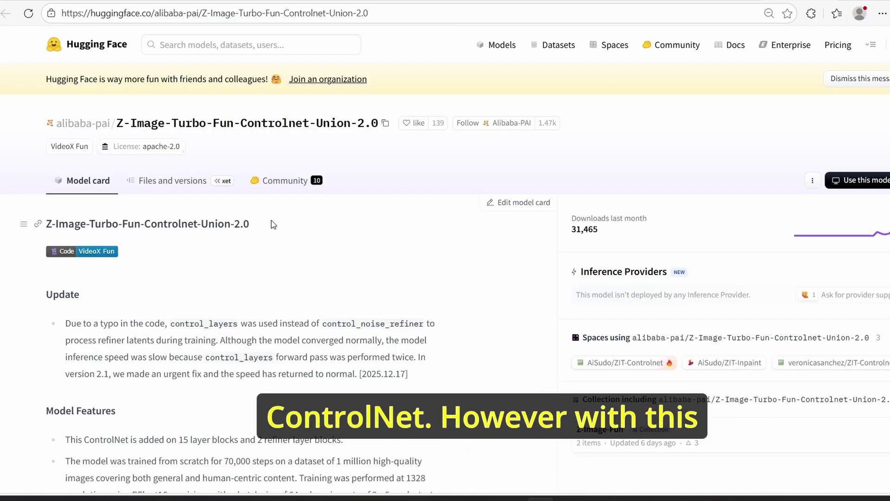
Step: Read the Update and Model Features sections of the Z-Image-Turbo-Fun-Controlnet-Union-2.0 card, highlighting the training step count and optimal control_context_scale range
scroll(155, 218, "down", 3)
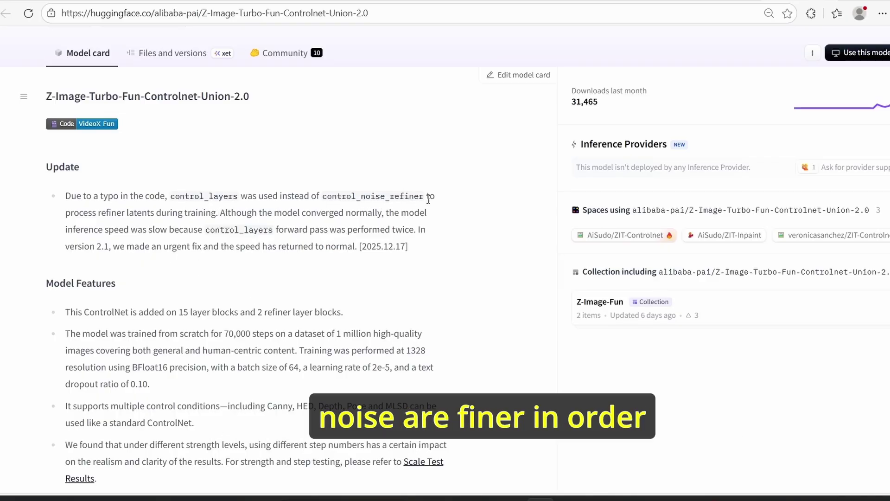
scroll(226, 239, "down", 1)
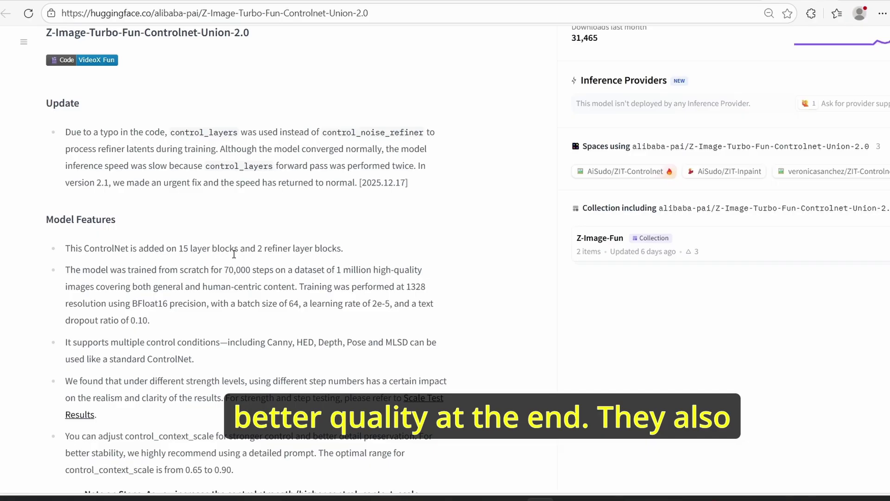
scroll(235, 253, "down", 1)
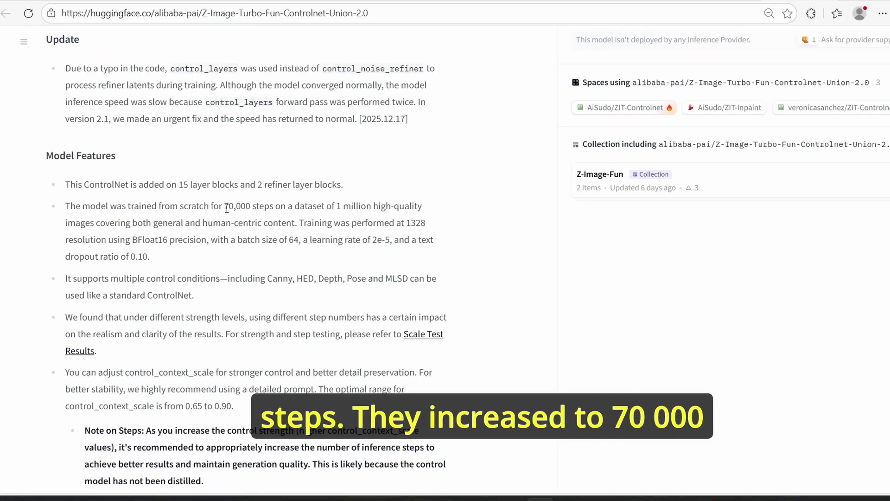
left_click_drag(225, 208, 233, 211)
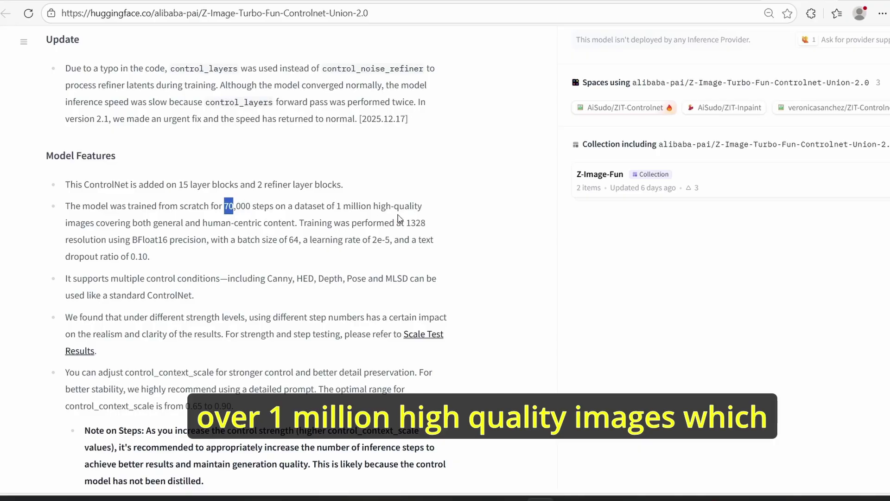
scroll(145, 237, "down", 1)
left_click(205, 204)
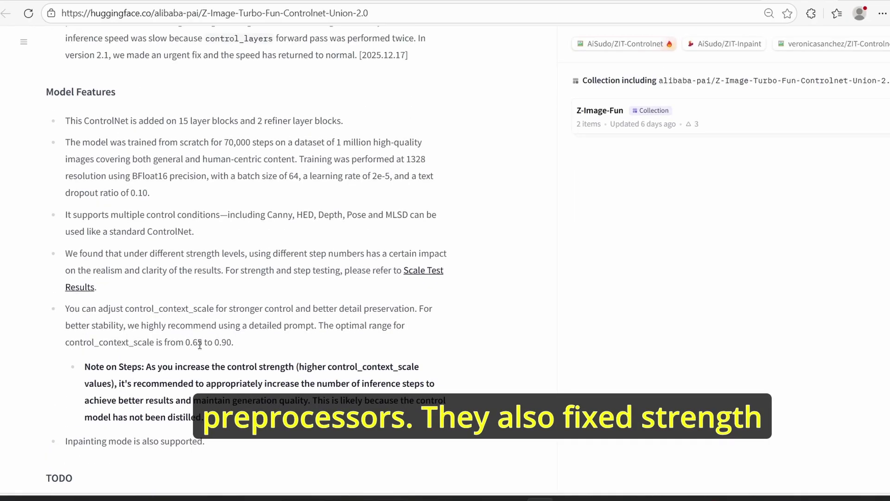
left_click_drag(186, 344, 232, 345)
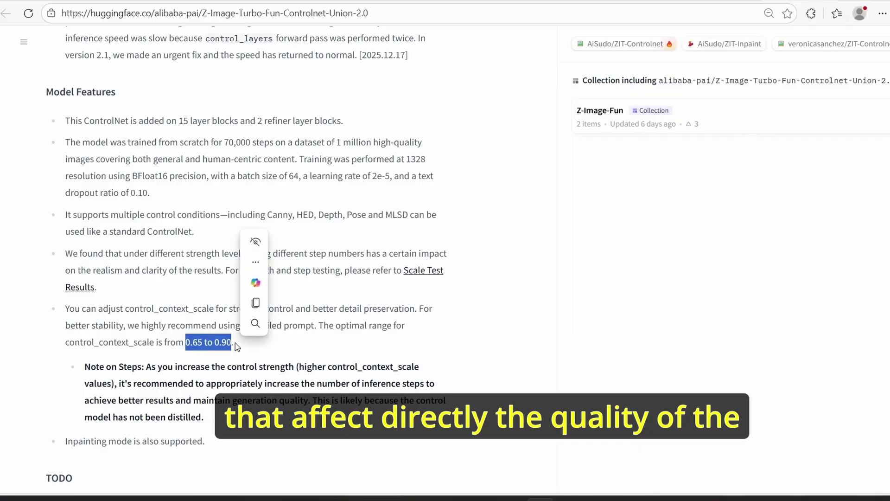
left_click(240, 344)
Step: Examine the 2.0 card's Results section, comparing the Pose + Inpaint, pose and Canny control images with their outputs
scroll(240, 344, "down", 10)
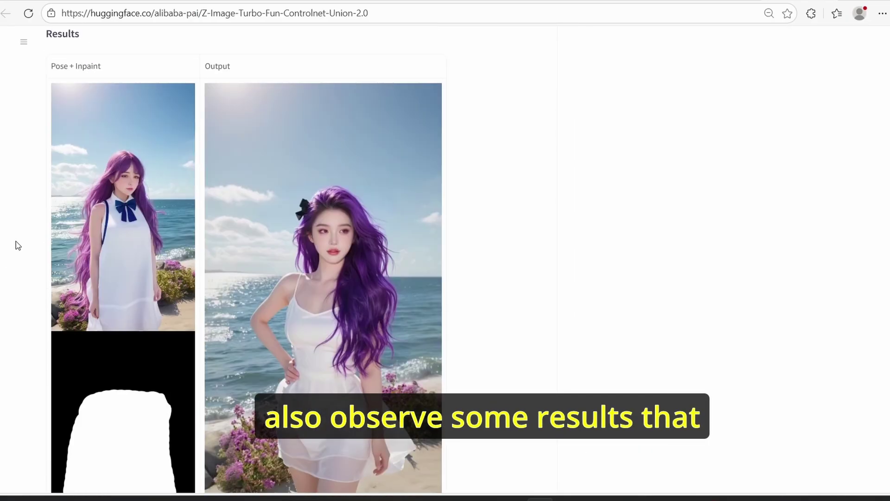
scroll(28, 237, "up", 3)
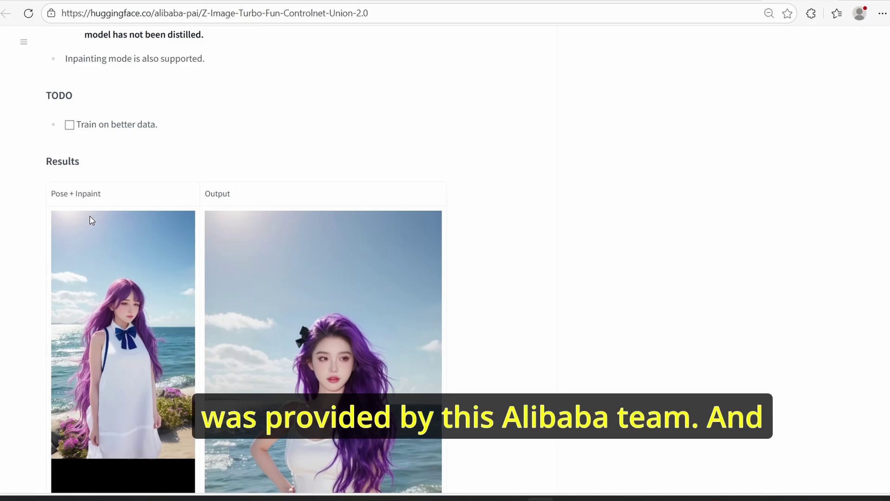
scroll(165, 248, "down", 3)
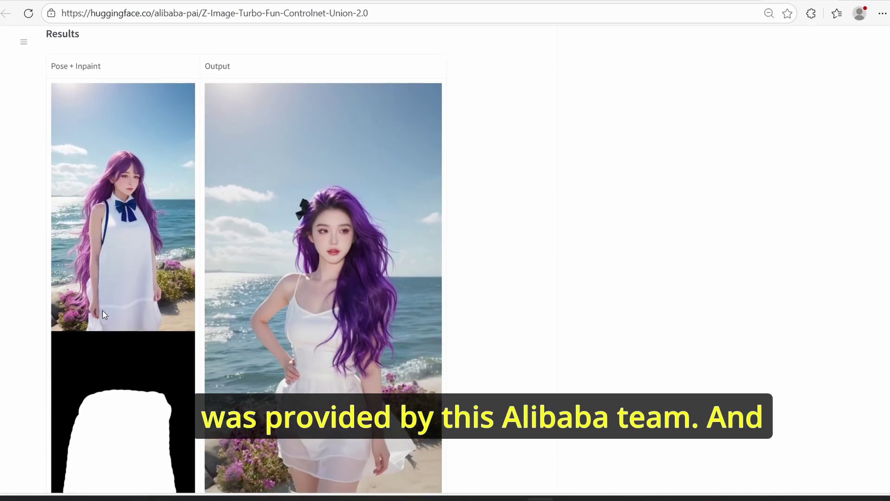
scroll(155, 264, "down", 3)
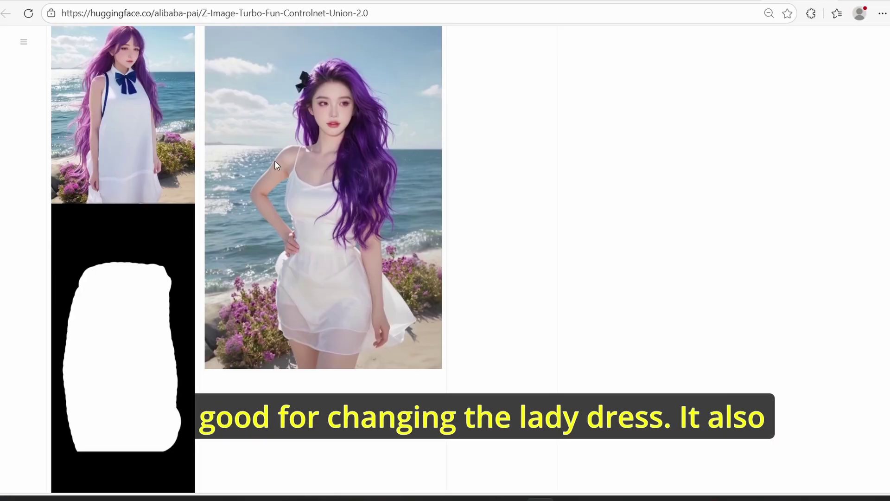
scroll(319, 273, "down", 6)
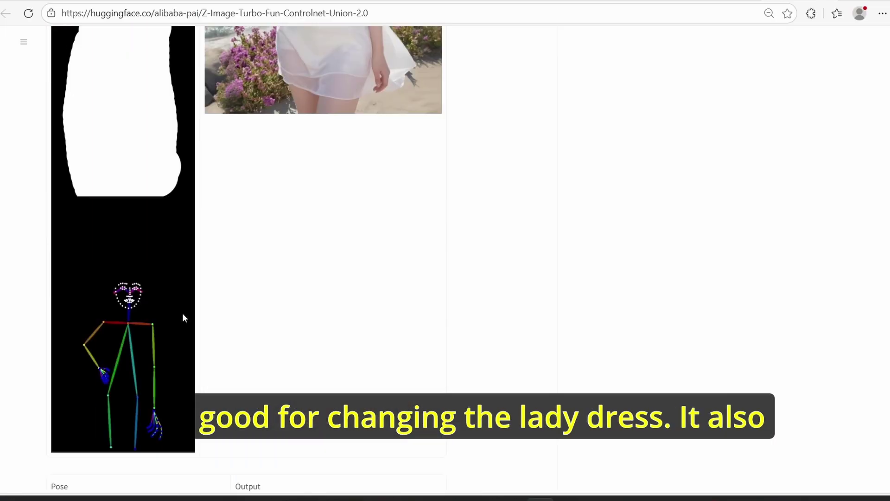
scroll(219, 258, "down", 6)
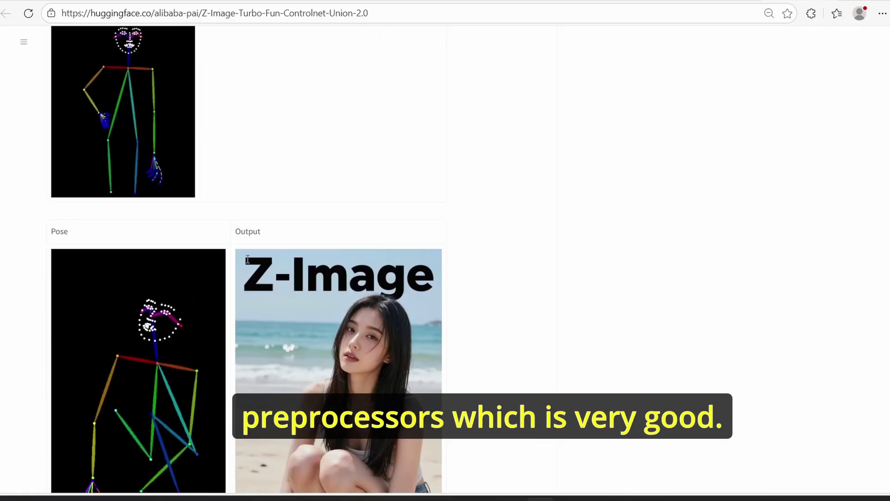
scroll(248, 260, "down", 20)
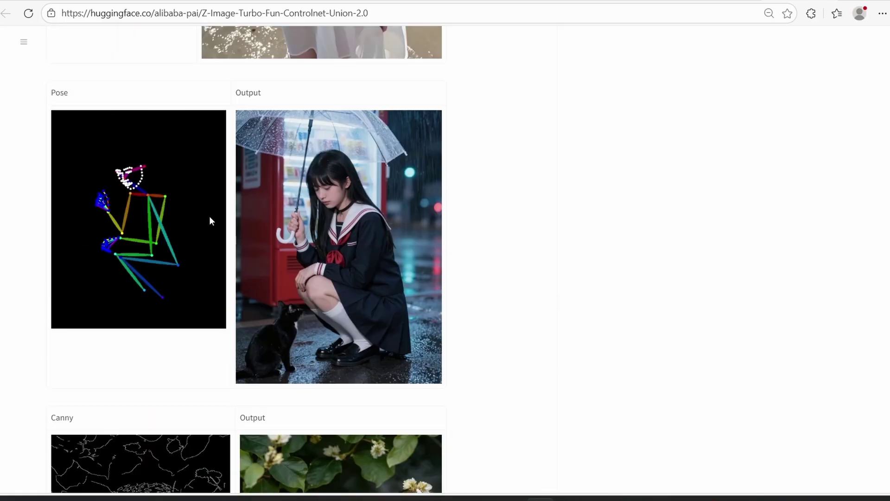
scroll(209, 220, "down", 7)
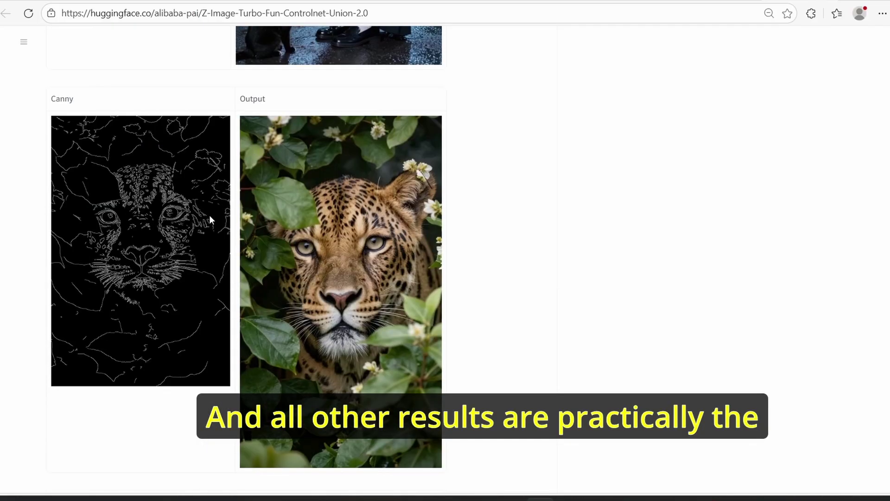
scroll(209, 216, "down", 15)
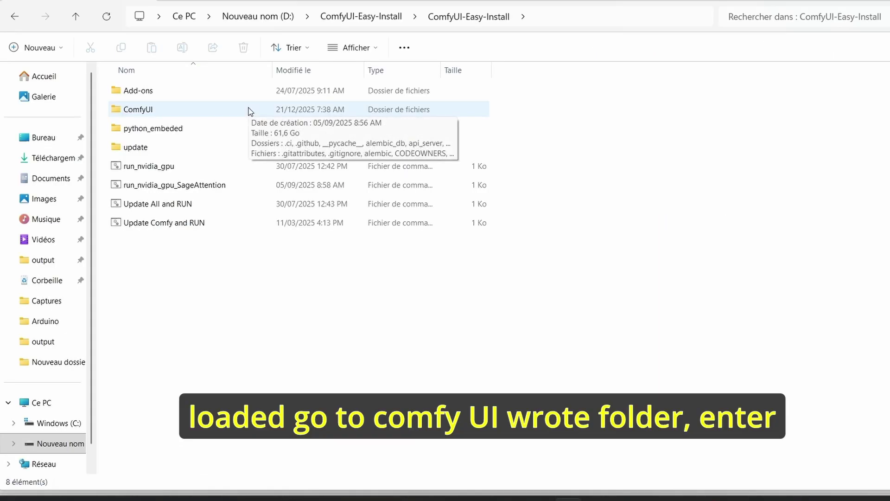
Step: Open the model_patches folder inside the models folder of the ComfyUI directory
double_click(249, 111)
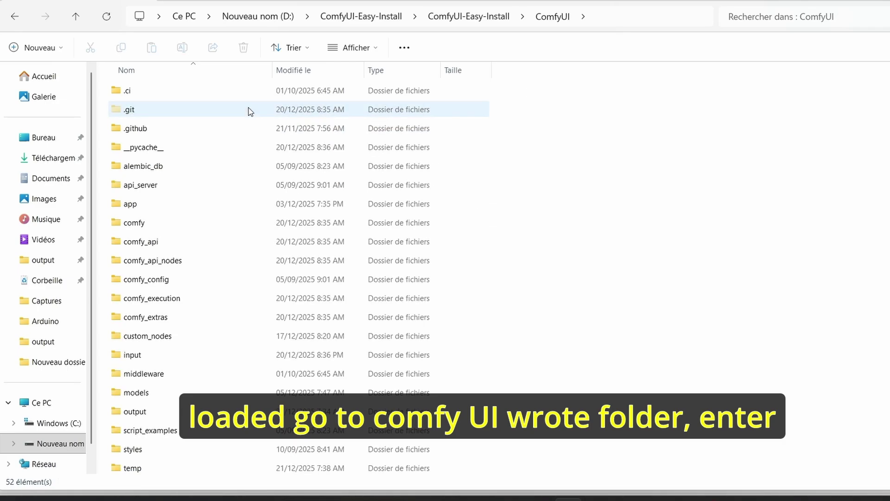
left_click(174, 392)
double_click(174, 392)
left_click(219, 246)
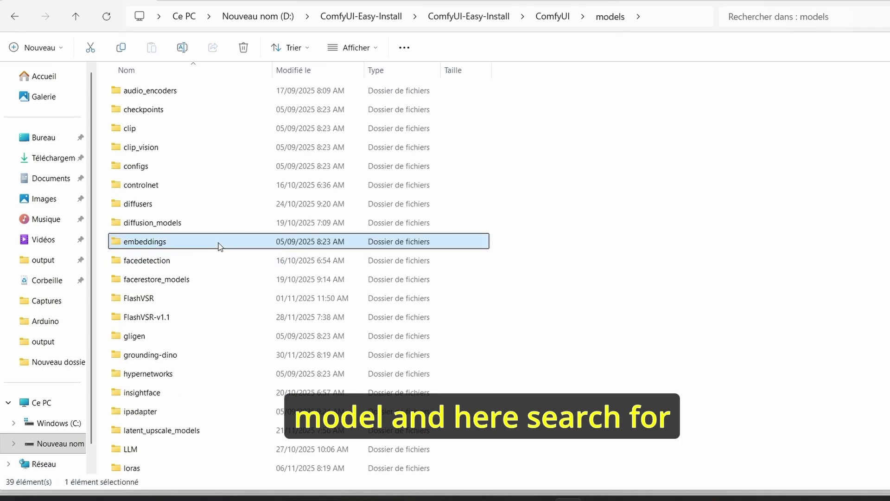
scroll(219, 246, "down", 6)
left_click(184, 146)
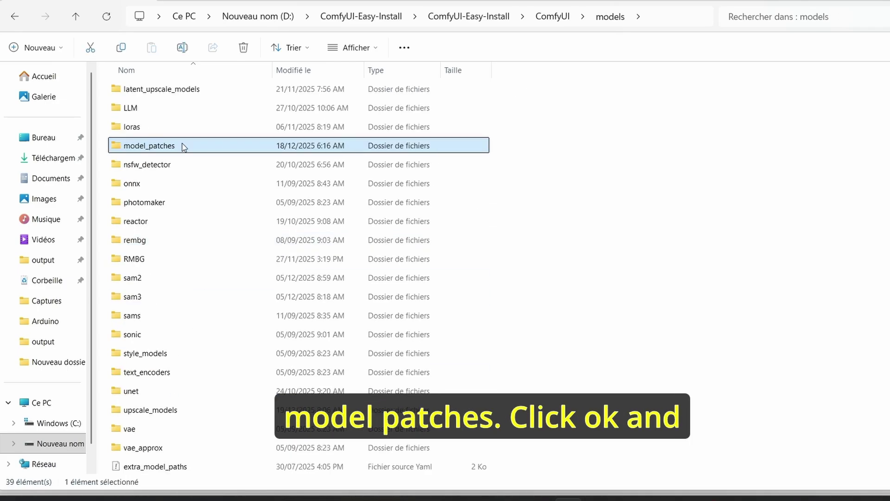
double_click(185, 147)
Step: Widen the name column to check the Z-Image-Turbo-Fun-Controlnet-Union model files, including 2.0 and 2.1, and return to the models folder
left_click_drag(272, 70, 357, 81)
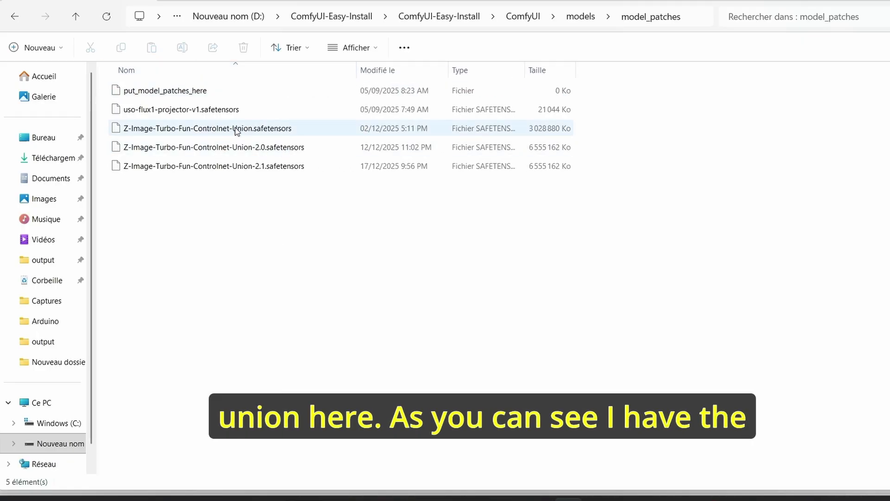
left_click(263, 148)
left_click(264, 167)
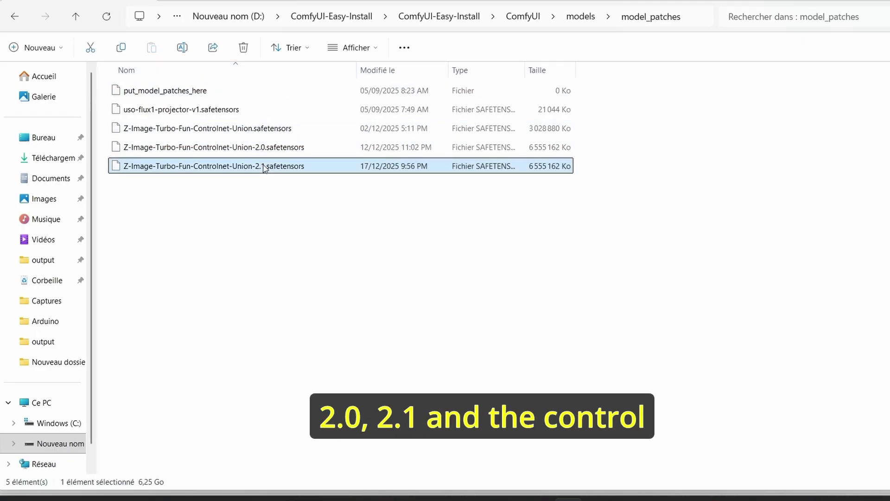
left_click(231, 135)
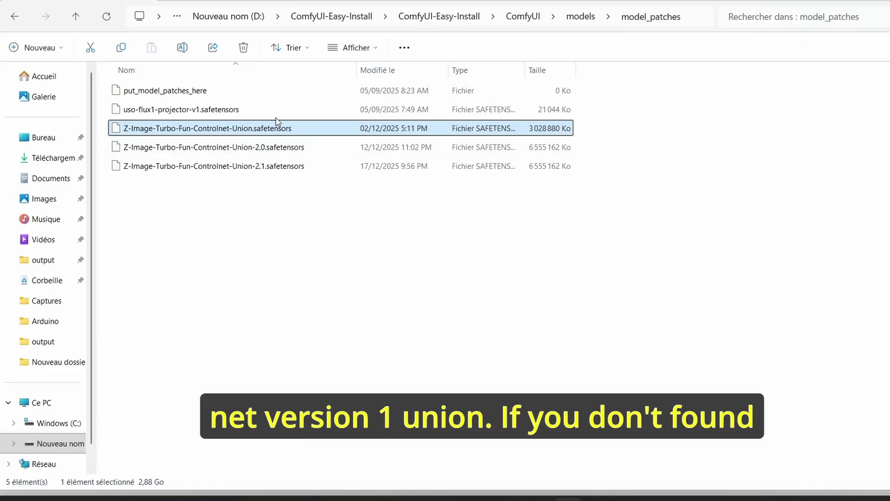
left_click(254, 225)
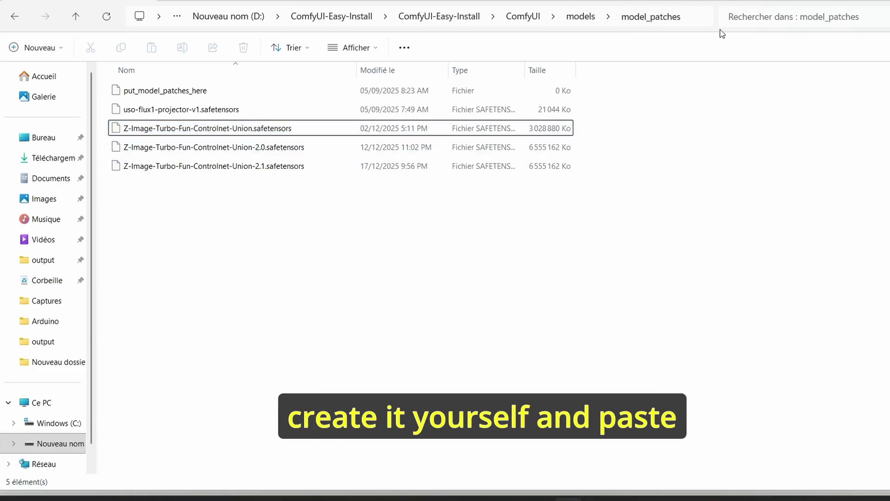
left_click(585, 21)
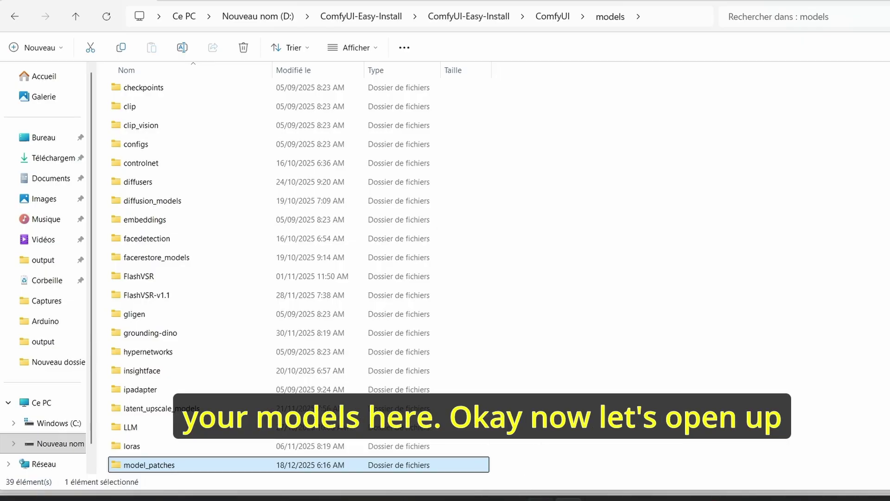
Step: Switch to ComfyUI and examine the model loaders in the inpainting workflow's STEP 1 group
key("alt+Tab")
scroll(378, 199, "up", 4)
scroll(230, 202, "up", 2)
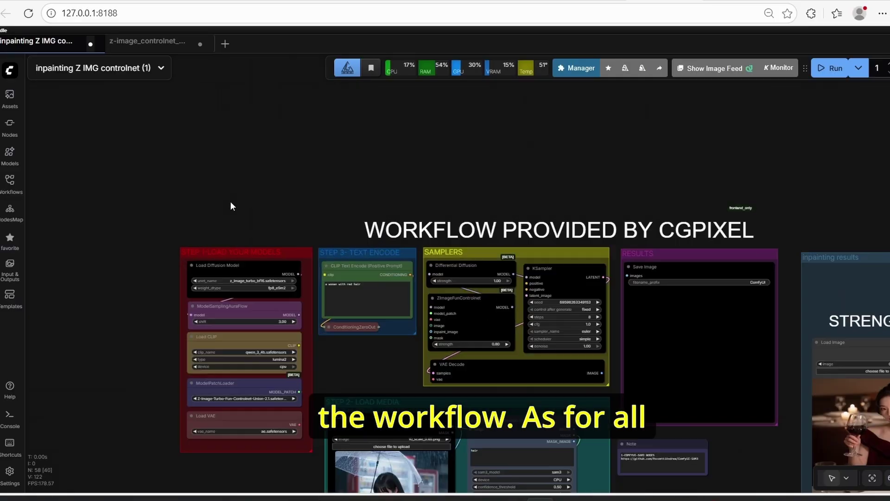
scroll(231, 203, "up", 3)
left_click_drag(226, 218, 254, 179)
scroll(301, 173, "down", 2)
scroll(302, 174, "up", 1)
left_click_drag(325, 175, 386, 145)
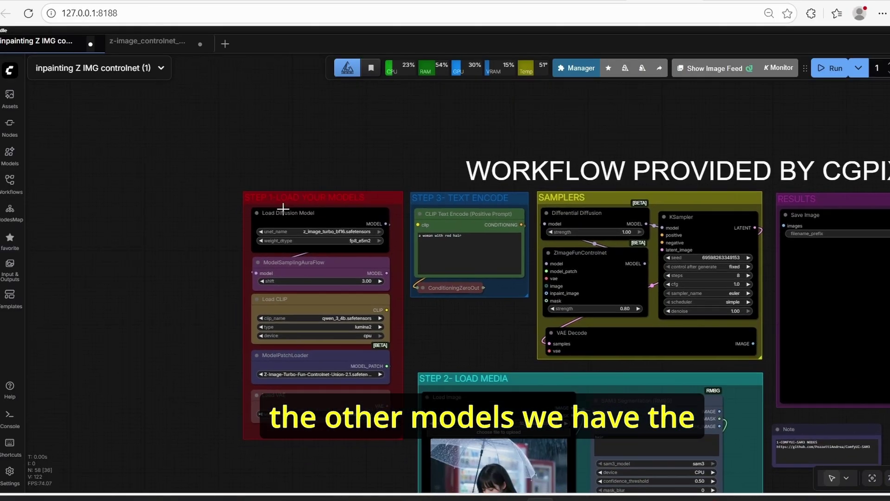
scroll(283, 208, "up", 3)
scroll(348, 272, "down", 1)
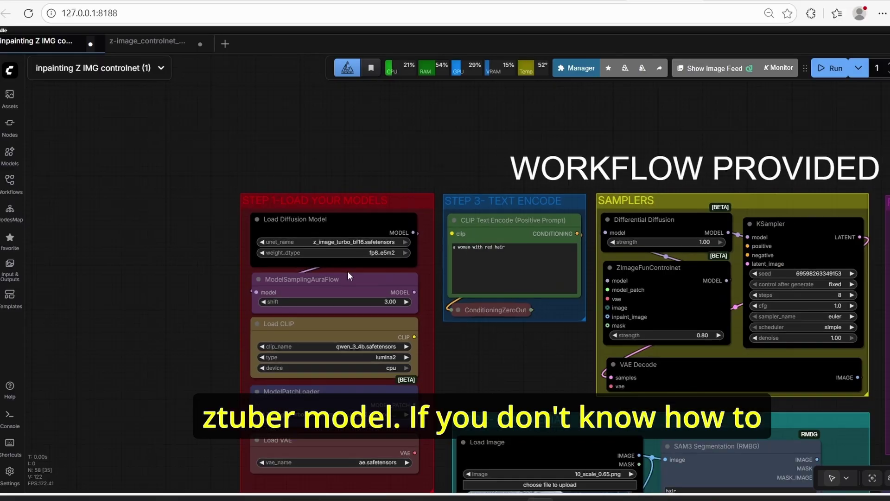
scroll(347, 271, "down", 1)
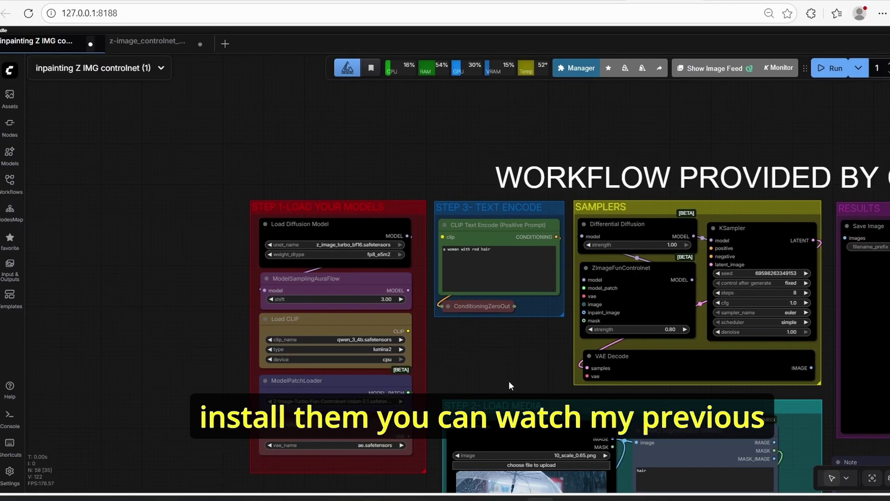
Step: Open the ComfyUI Manager to view its update options, and close it
scroll(451, 200, "down", 4)
left_click_drag(860, 169, 714, 173)
scroll(668, 148, "right", 1)
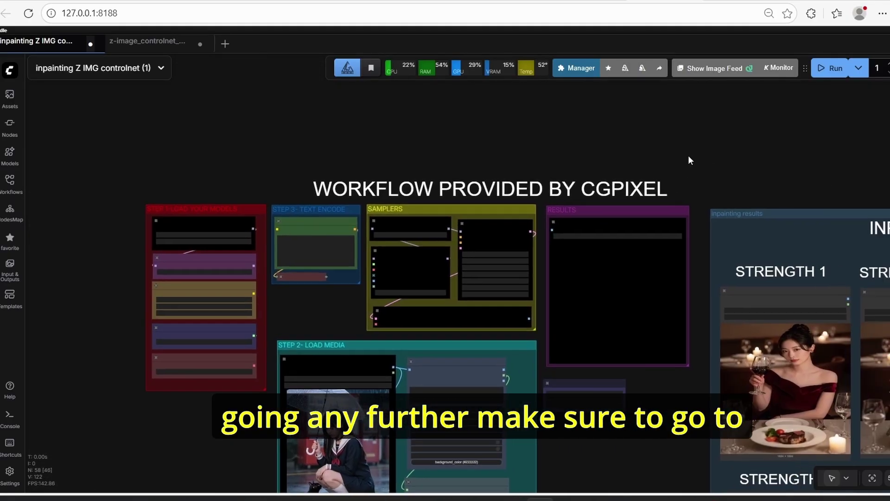
left_click(577, 68)
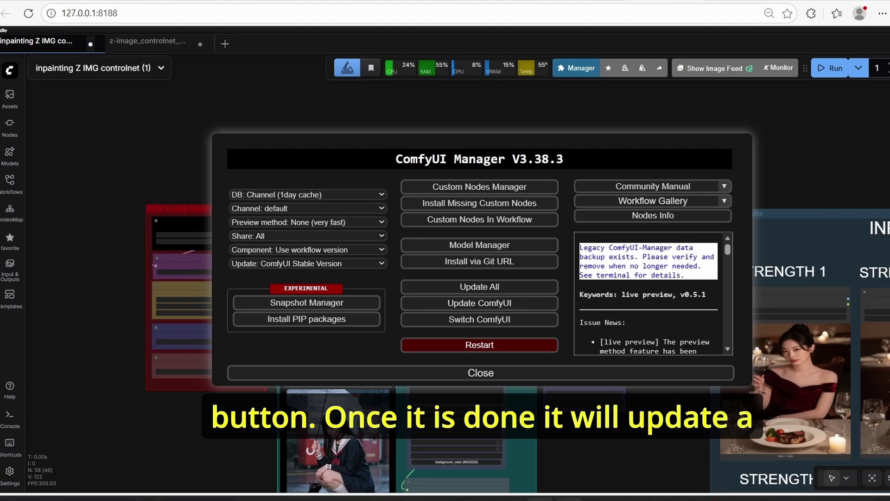
mouse_move(568, 499)
left_click(595, 372)
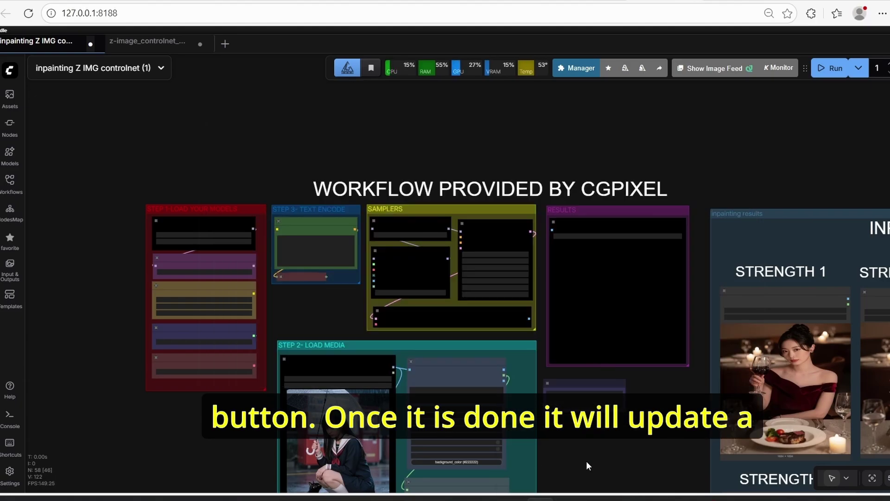
Step: Examine the ZImageFunControlnet node in the inpainting workflow's SAMPLERS group
scroll(337, 291, "up", 5)
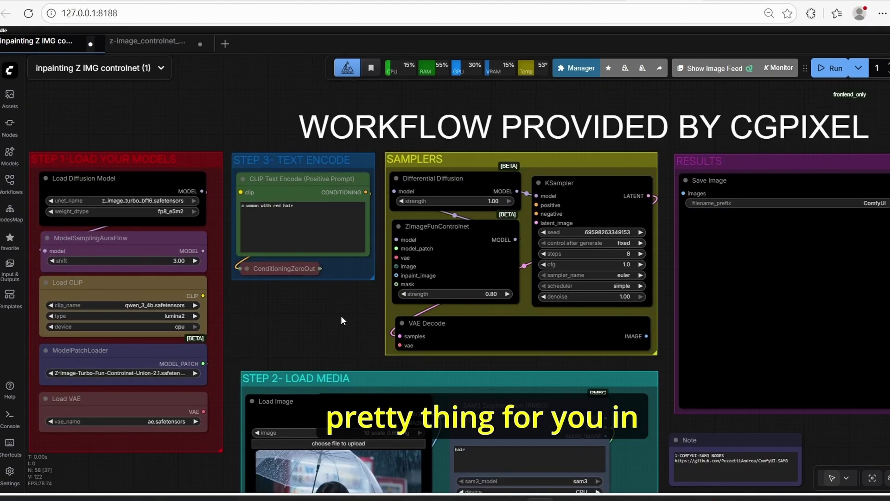
scroll(341, 315, "down", 5)
scroll(340, 315, "up", 1)
left_click_drag(342, 313, 367, 318)
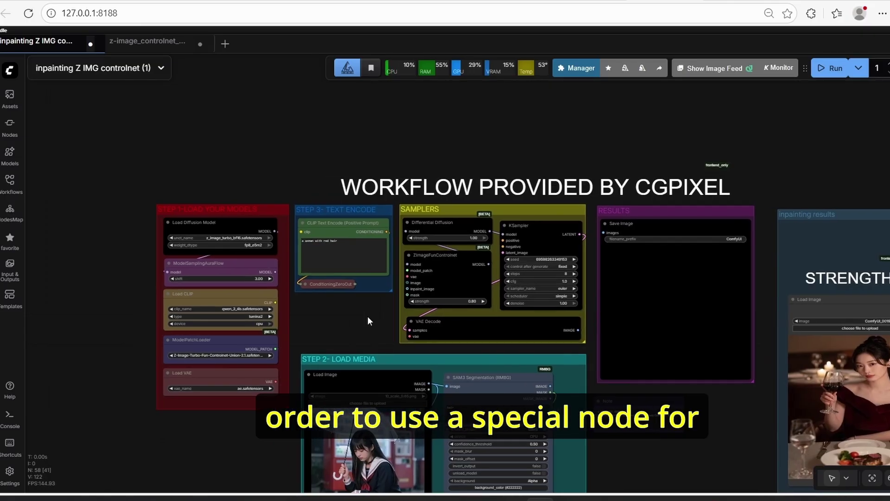
scroll(363, 317, "up", 3)
scroll(364, 318, "down", 3)
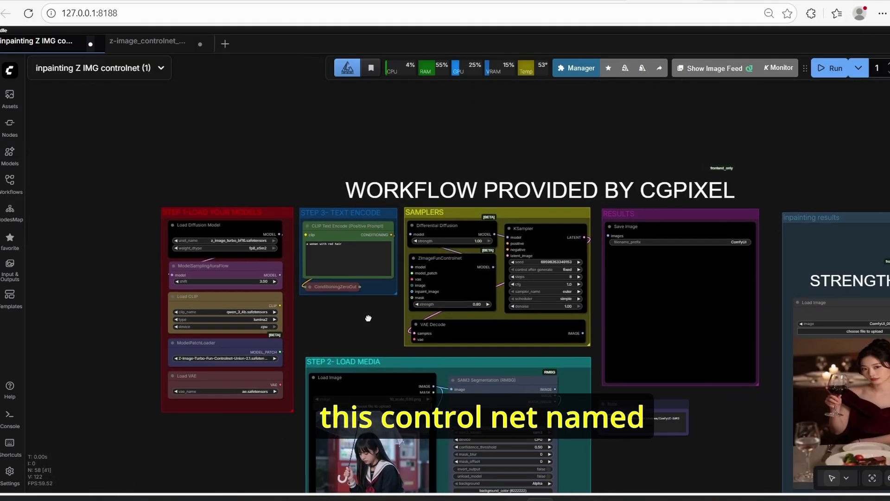
scroll(366, 318, "up", 5)
left_click(525, 245)
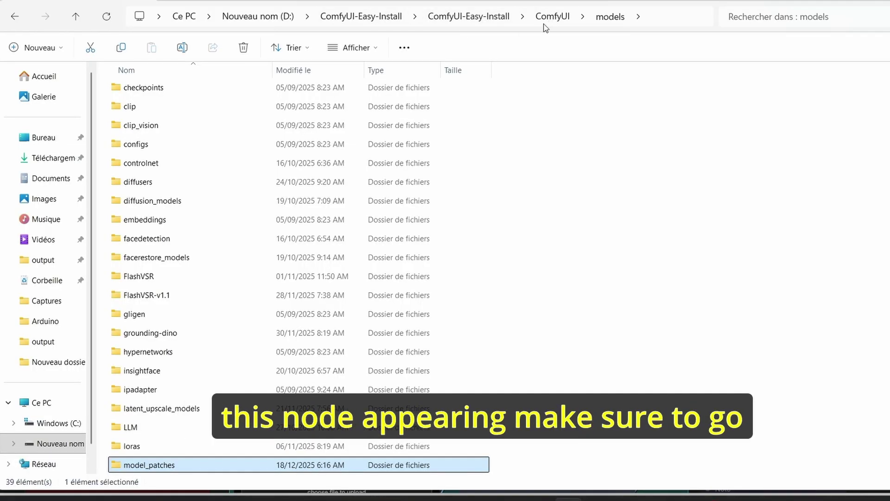
Step: Go up to the ComfyUI-Easy-Install root folder, open its update folder and select the update_comfyui script
left_click(551, 17)
left_click(466, 17)
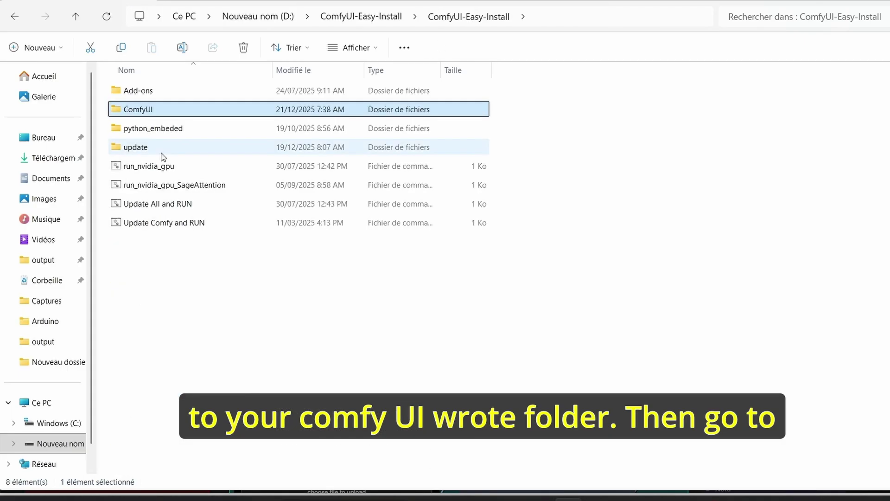
double_click(162, 152)
left_click(177, 135)
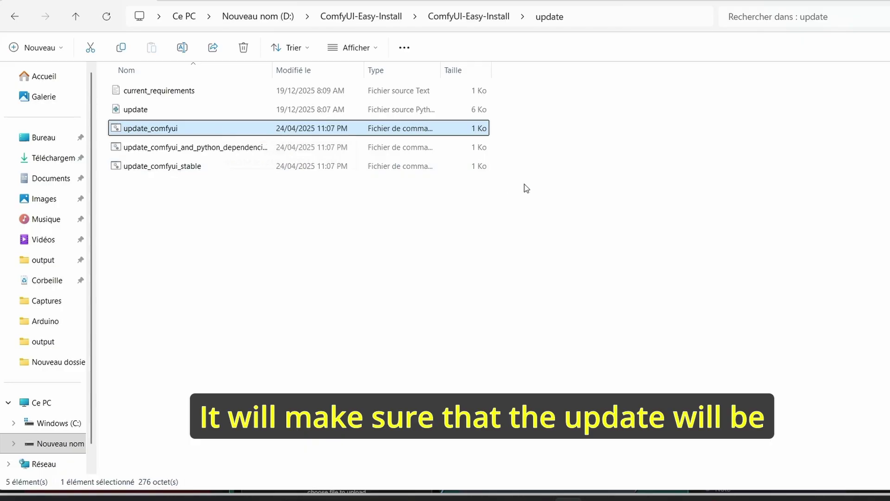
left_click(689, 368)
Step: Switch to ComfyUI and look over the inpainting and z-image_controlnet_union_1vs2 workflows, ending on the latter
left_click(540, 498)
scroll(354, 312, "down", 5)
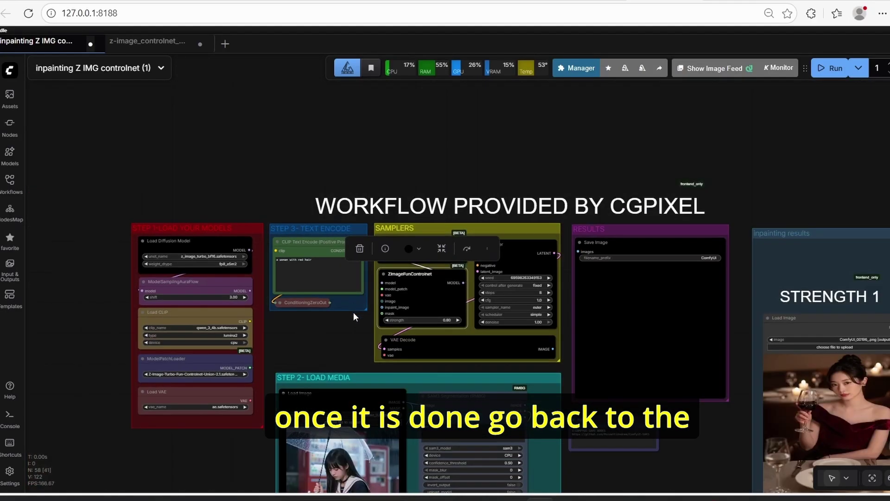
left_click(299, 212)
scroll(299, 211, "up", 3)
left_click_drag(299, 211, 283, 195)
scroll(284, 197, "down", 2)
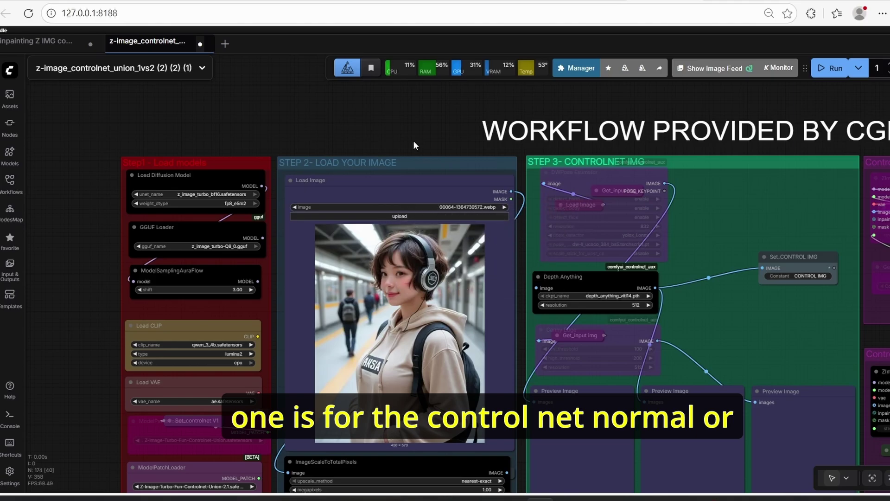
left_click_drag(458, 133, 376, 139)
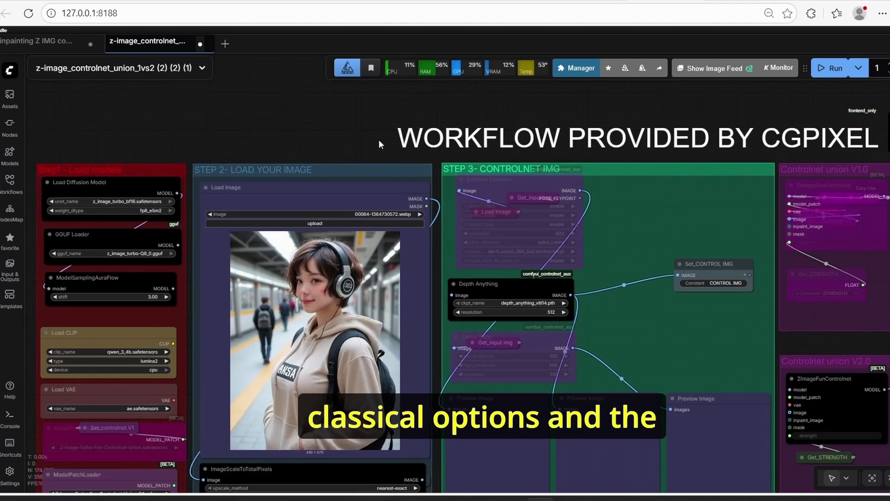
left_click(51, 41)
left_click(157, 41)
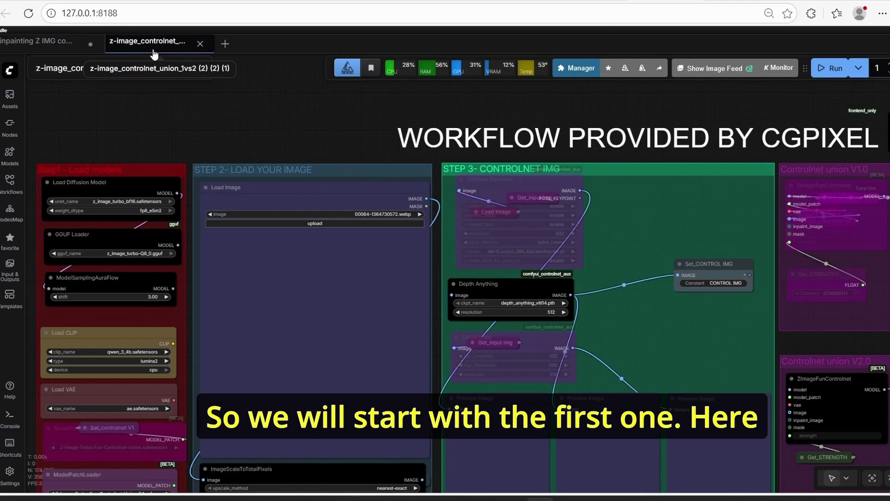
Step: Enable the Controlnet union V1.0 group through the Fast Groups Bypasser node
scroll(284, 137, "down", 1)
scroll(346, 141, "down", 1)
left_click_drag(222, 138, 351, 141)
scroll(346, 140, "up", 1)
scroll(346, 143, "up", 1)
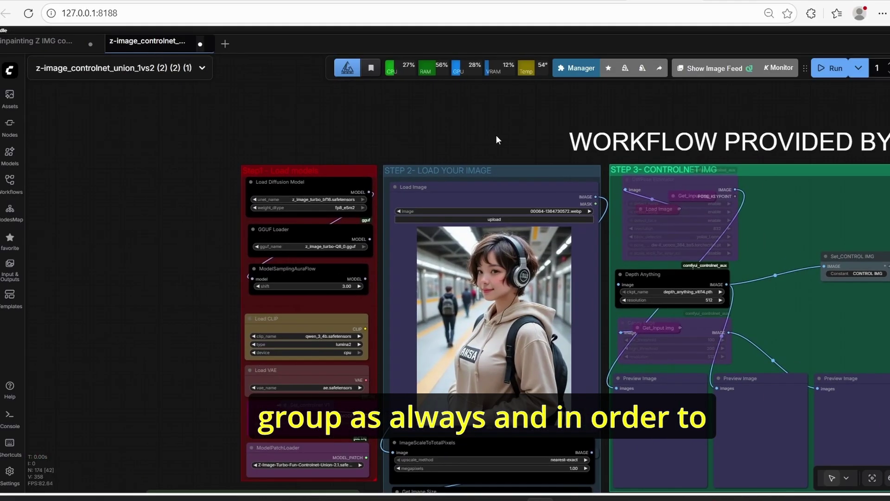
left_click_drag(496, 135, 363, 130)
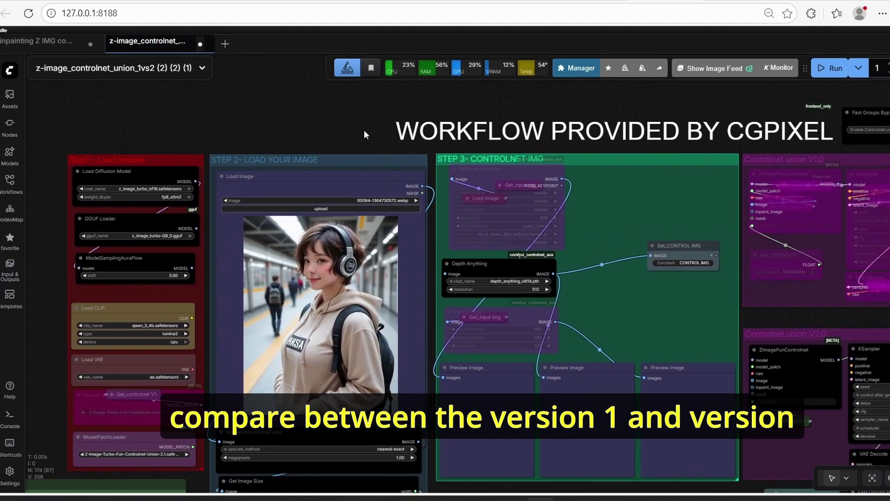
scroll(364, 134, "down", 2)
scroll(663, 254, "up", 2)
left_click_drag(683, 290, 503, 319)
left_click(685, 131)
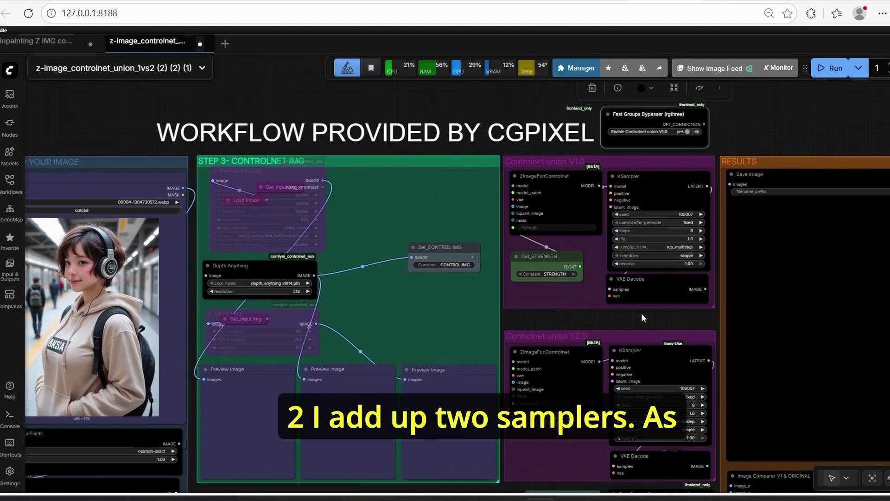
Step: Examine the Controlnet union V1.0 and V2.0 sampler groups and the ModelPatchLoader nodes that supply their models
left_click_drag(640, 232, 552, 227)
scroll(475, 236, "up", 3)
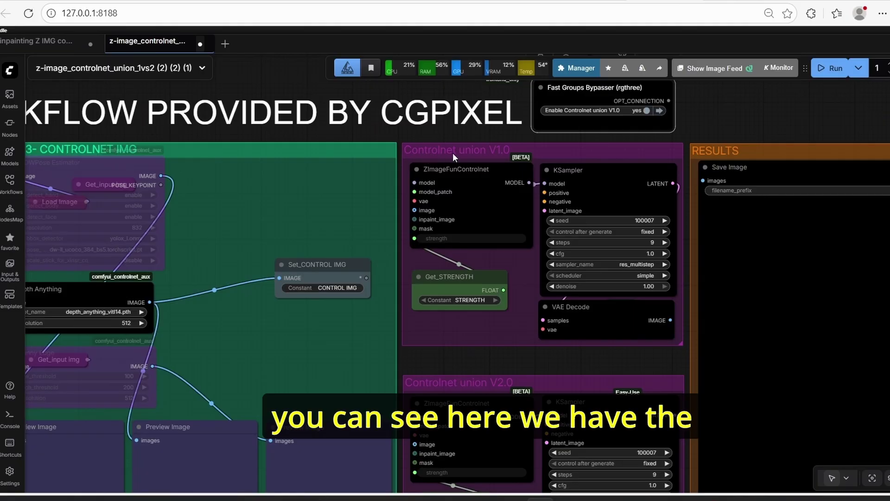
scroll(349, 160, "down", 5)
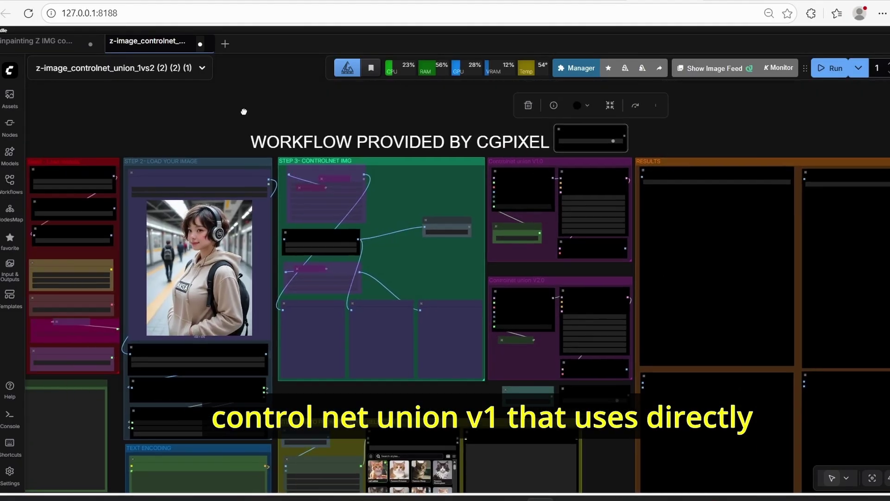
left_click_drag(243, 111, 464, 89)
scroll(199, 246, "up", 7)
left_click(274, 363)
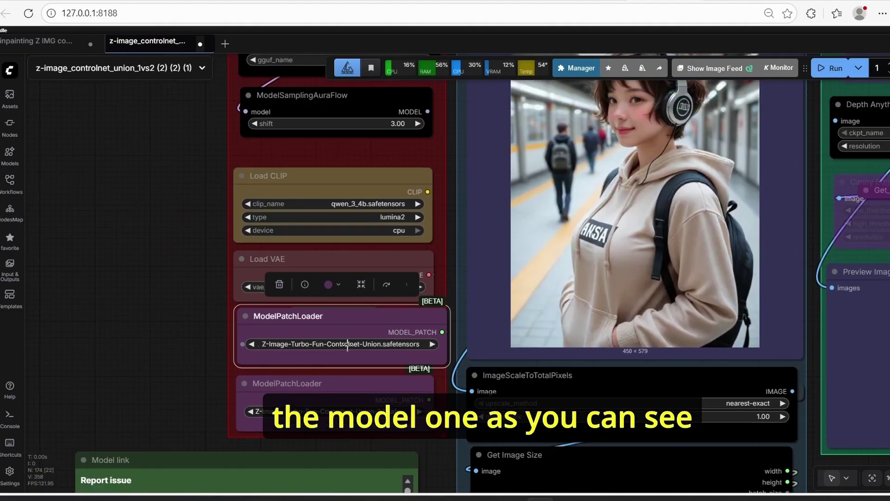
scroll(348, 343, "down", 7)
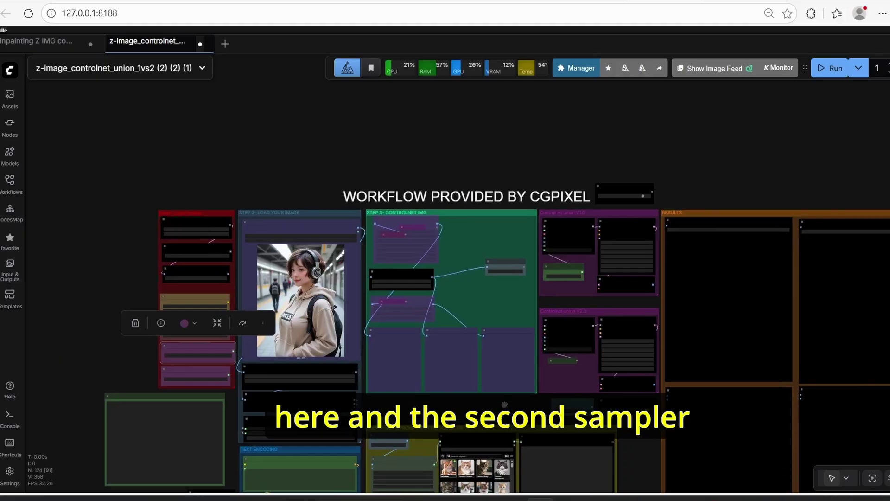
left_click_drag(505, 404, 601, 369)
scroll(333, 348, "up", 8)
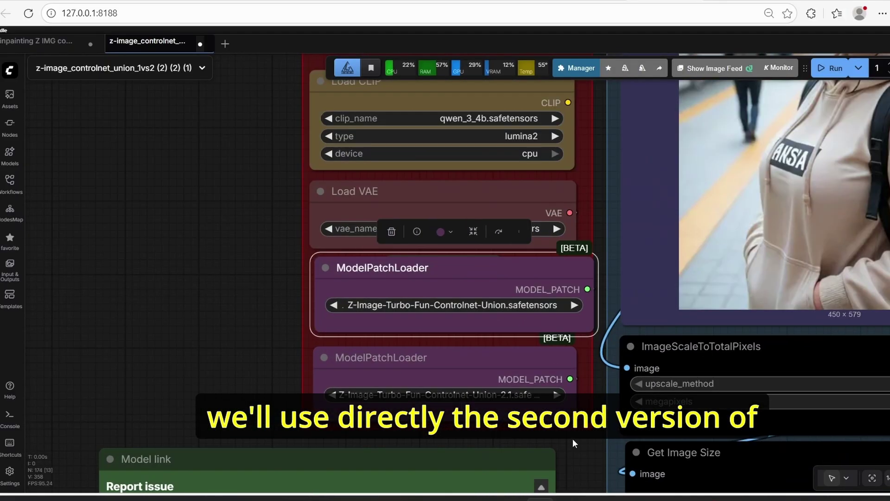
scroll(560, 441, "down", 6)
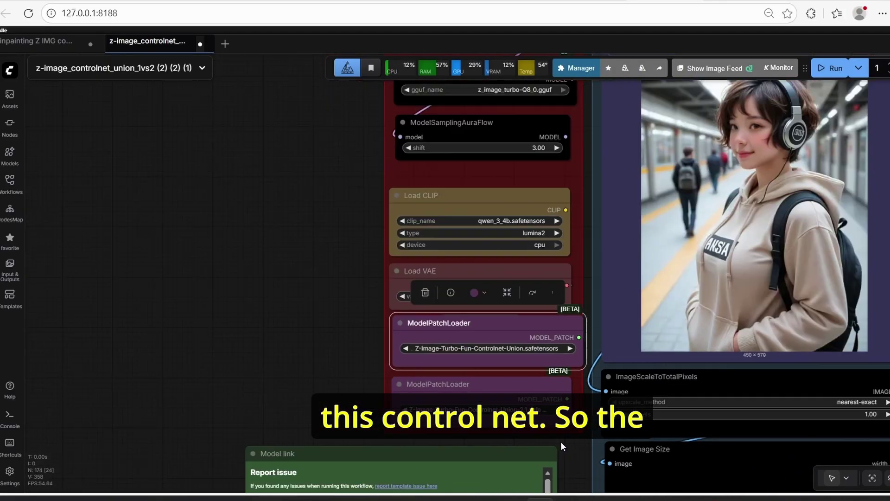
Step: Check the Load Diffusion Model node in the Step1 group and bypass the GGUF Loader node below it
left_click_drag(538, 226, 494, 160)
scroll(493, 160, "up", 4)
left_click_drag(252, 258, 272, 222)
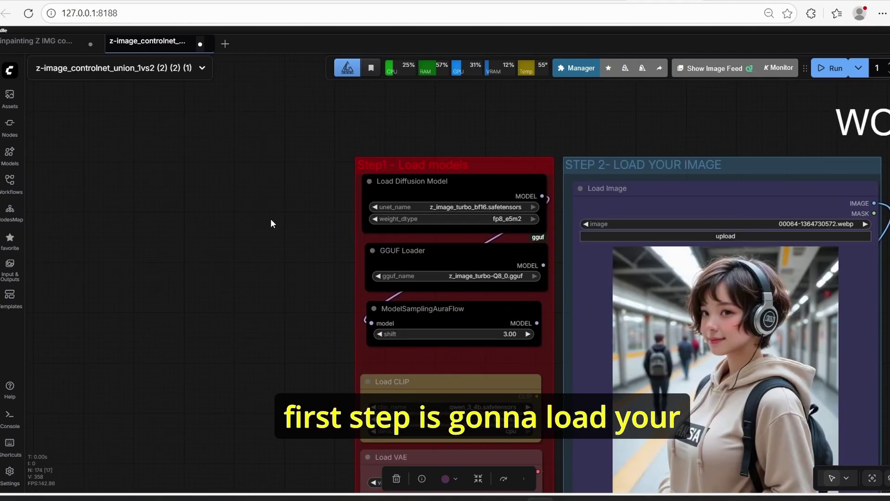
scroll(272, 223, "up", 3)
scroll(444, 201, "up", 1)
left_click(444, 201)
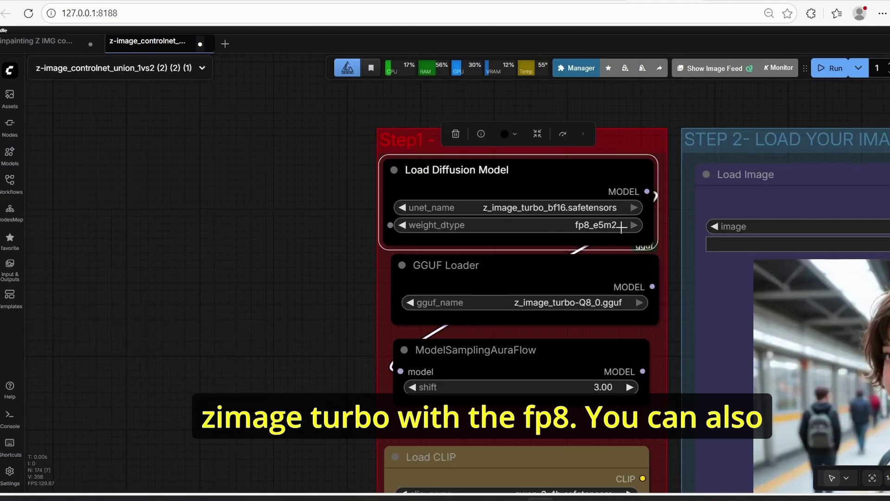
left_click_drag(278, 290, 383, 268)
scroll(562, 225, "up", 3)
left_click(567, 229)
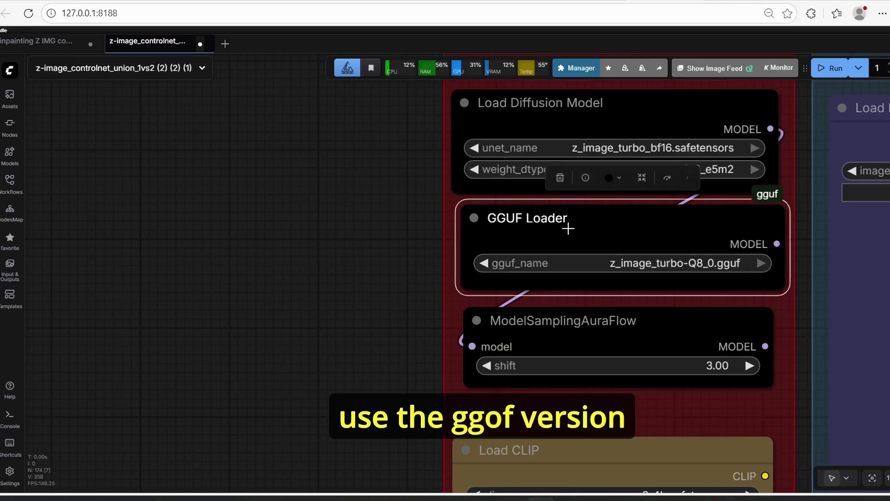
key("ctrl+b")
left_click(280, 338)
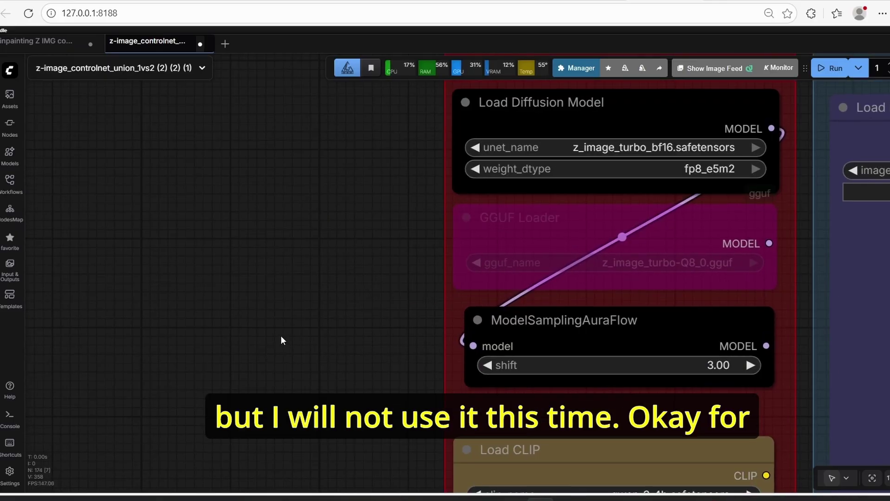
Step: Examine the models chosen in the Load CLIP and Load VAE nodes of the Step1 group
scroll(280, 338, "down", 2)
left_click_drag(280, 338, 177, 66)
scroll(231, 227, "down", 2)
scroll(231, 227, "up", 4)
left_click_drag(295, 255, 244, 259)
scroll(244, 260, "up", 3)
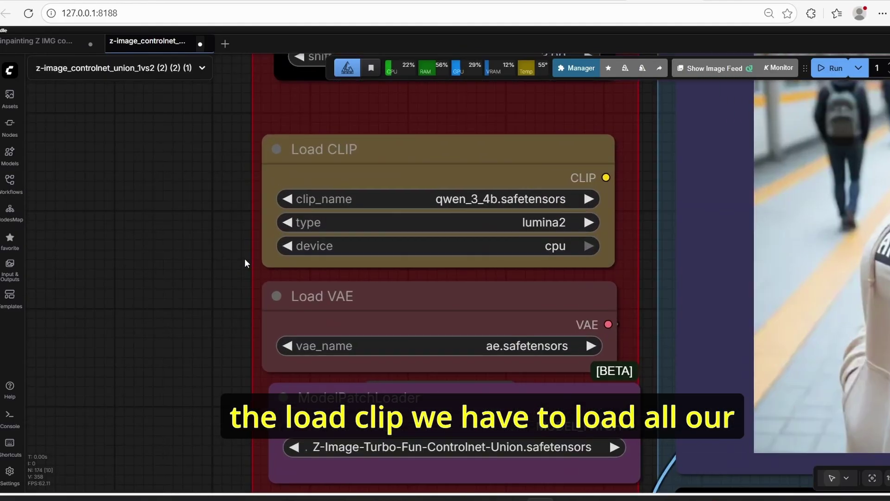
scroll(176, 363, "down", 1)
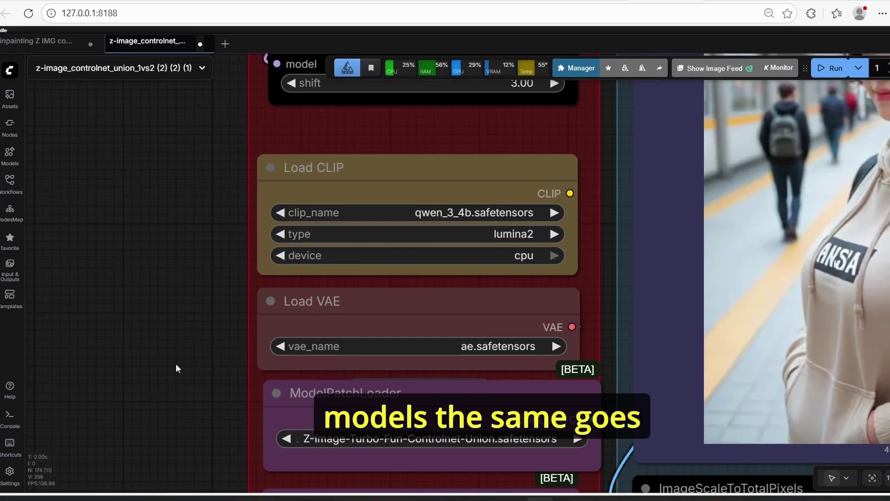
left_click_drag(176, 364, 186, 258)
scroll(186, 287, "down", 2)
scroll(210, 326, "up", 2)
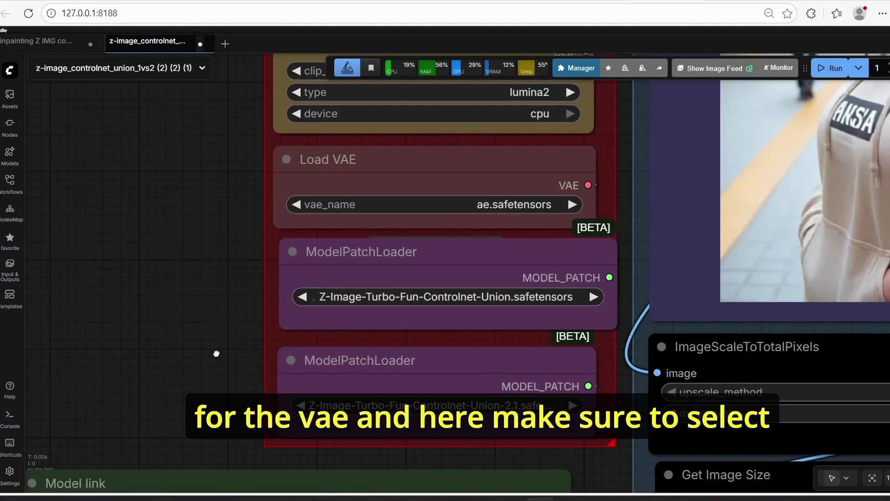
Step: Check which Z-Image-Turbo-Fun-Controlnet-Union version each of the two ModelPatchLoader nodes uses
left_click_drag(217, 354, 188, 318)
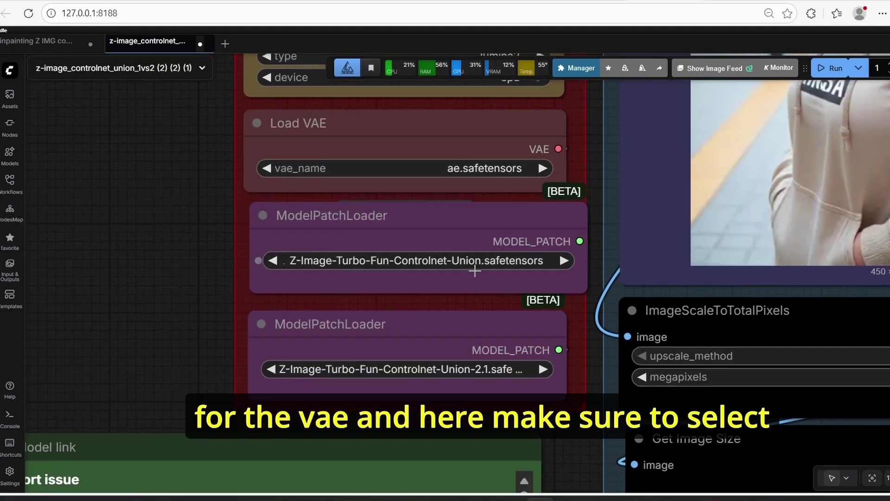
left_click(250, 284)
scroll(179, 294, "down", 3)
scroll(345, 282, "up", 2)
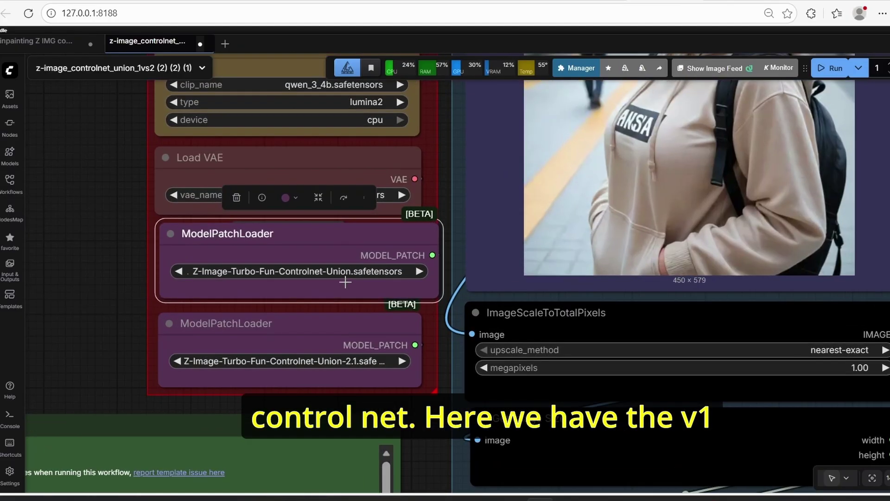
left_click(341, 332)
scroll(341, 332, "up", 4)
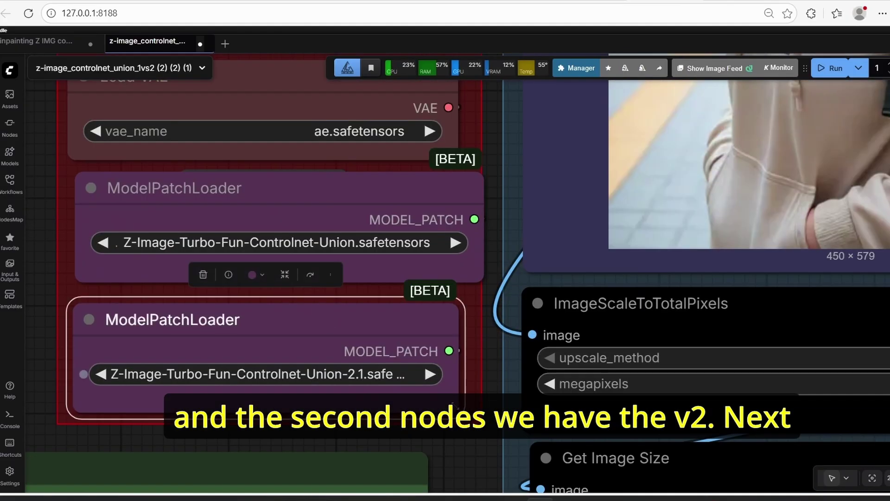
Step: Load the image 10_scale_0.65 (1).png into the Load Image node of the STEP 2 group
scroll(453, 401, "down", 5)
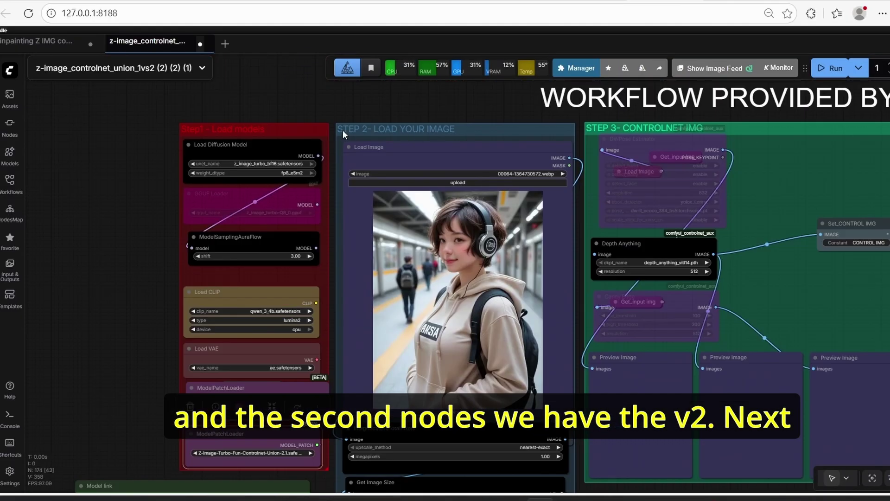
scroll(388, 128, "up", 4)
left_click_drag(512, 107, 495, 103)
scroll(535, 202, "up", 3)
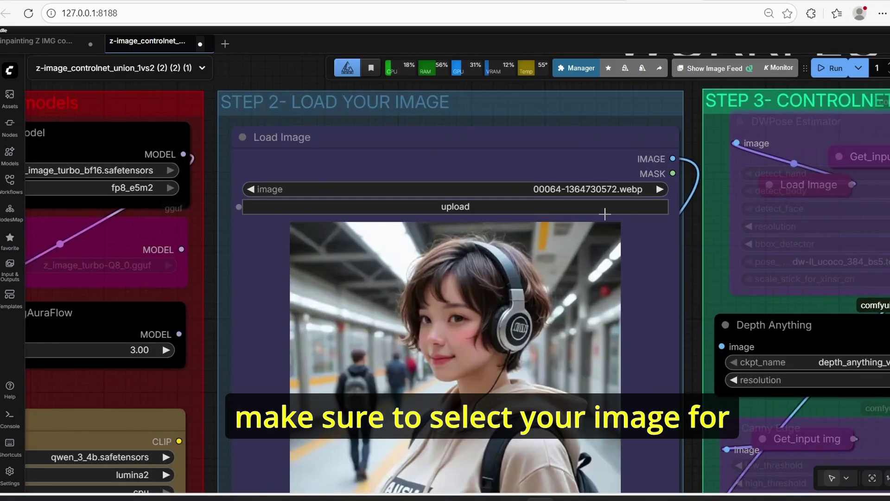
scroll(605, 213, "down", 3)
left_click(604, 212)
left_click(603, 212)
double_click(139, 98)
scroll(643, 369, "down", 3)
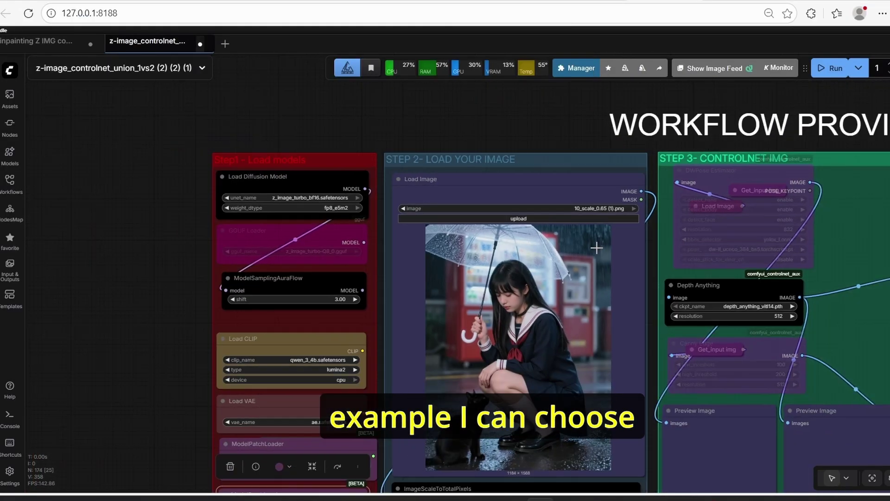
Step: Examine the ImageScaleToTotalPixels, Get Image Size and EmptySD3LatentImage nodes in the STEP 2 group
left_click_drag(643, 368, 590, 268)
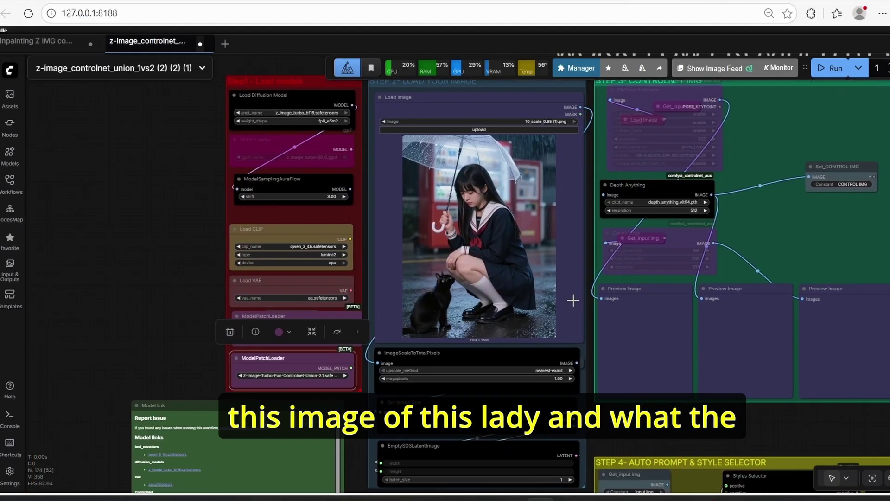
scroll(573, 283, "up", 4)
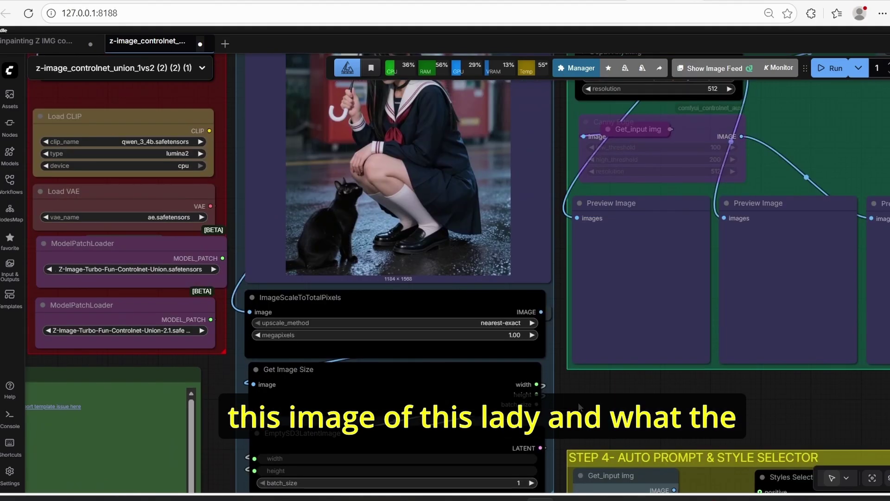
scroll(409, 318, "up", 2)
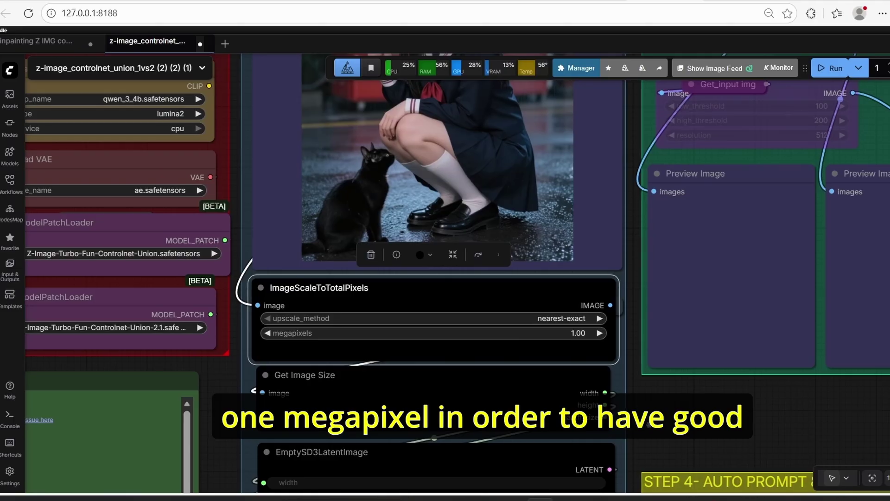
scroll(626, 395, "down", 4)
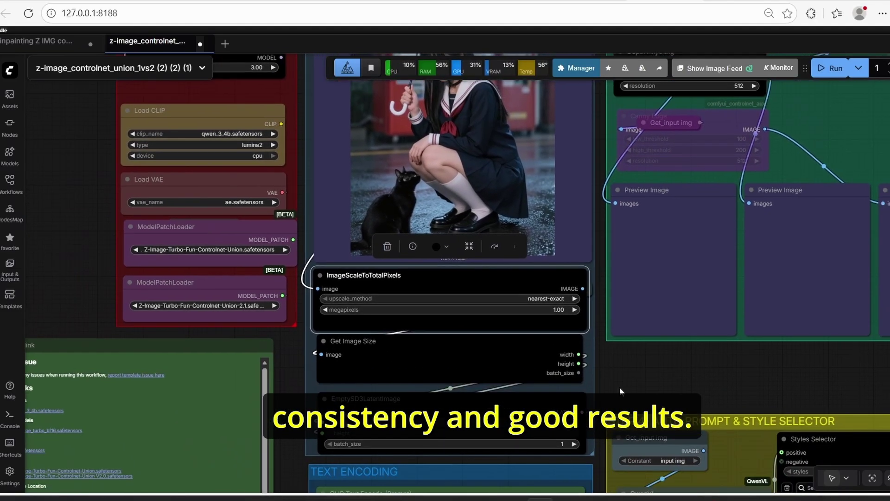
scroll(620, 391, "up", 5)
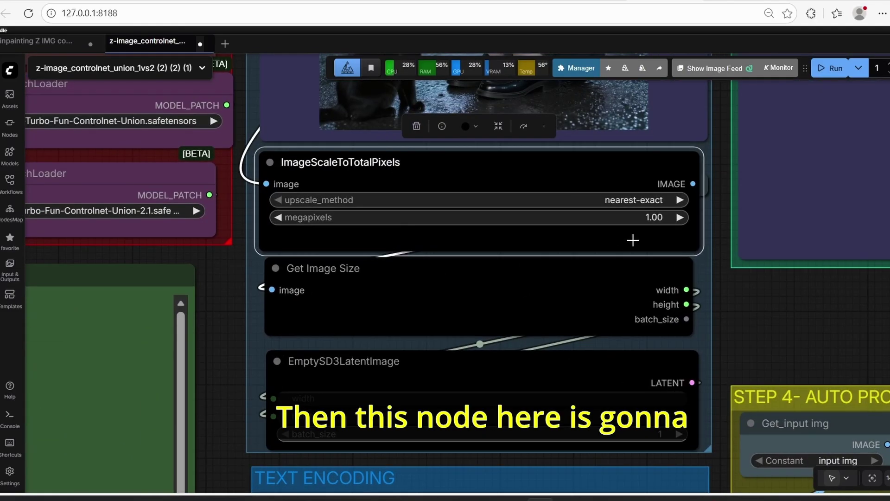
left_click(421, 314)
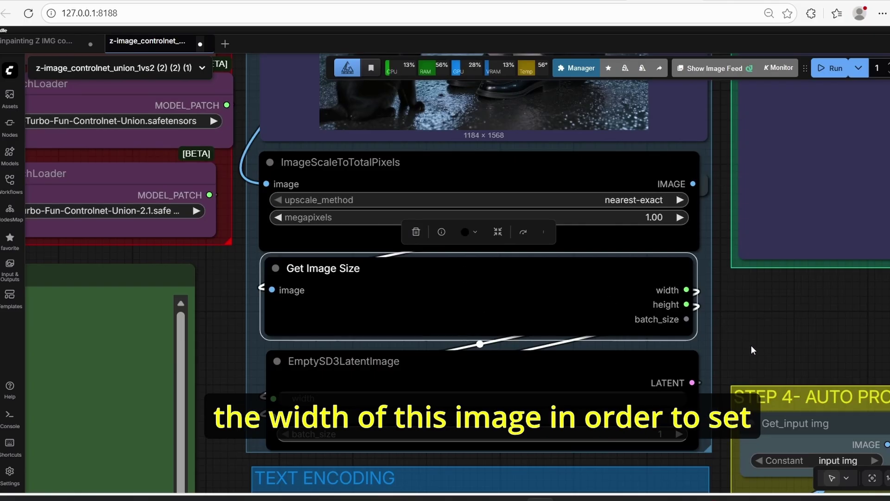
left_click(765, 365)
scroll(765, 365, "down", 1)
left_click_drag(737, 355, 677, 333)
left_click(356, 346)
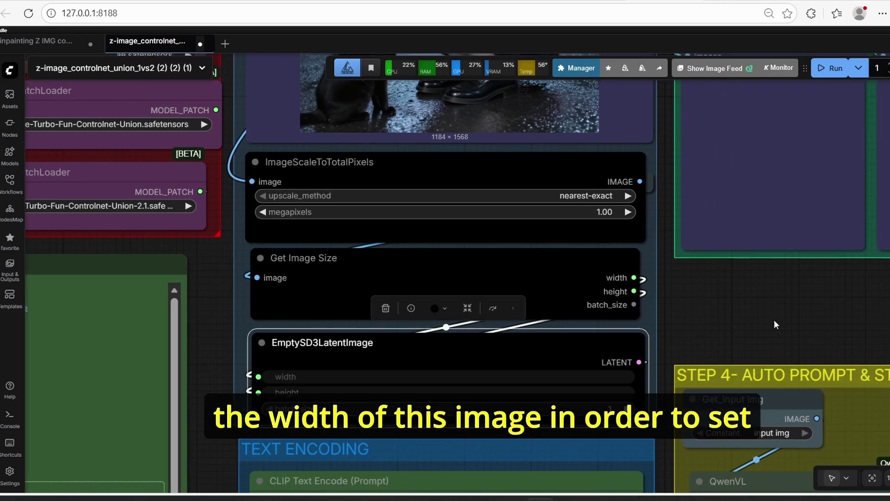
Step: Check the width and height inputs of the EmptySD3LatentImage node and locate the STEP 3 group
left_click_drag(782, 315, 747, 290)
scroll(268, 334, "up", 1)
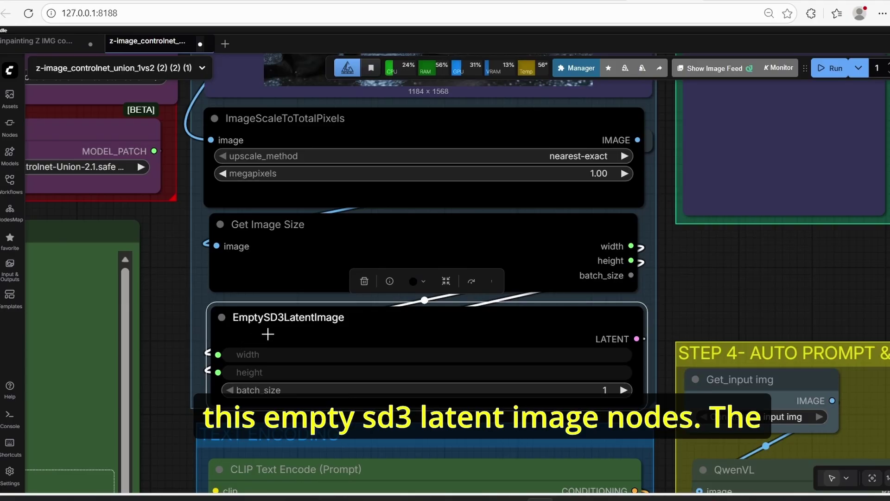
scroll(369, 338, "down", 1)
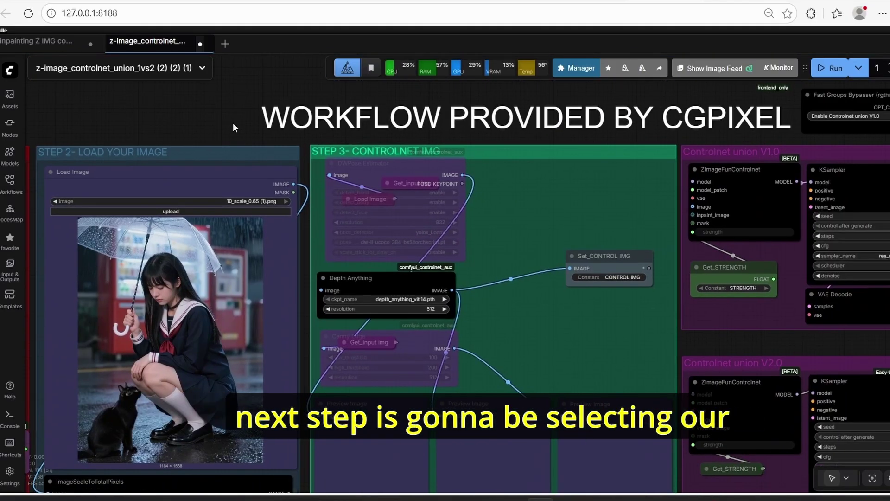
scroll(505, 195, "up", 2)
scroll(505, 195, "down", 2)
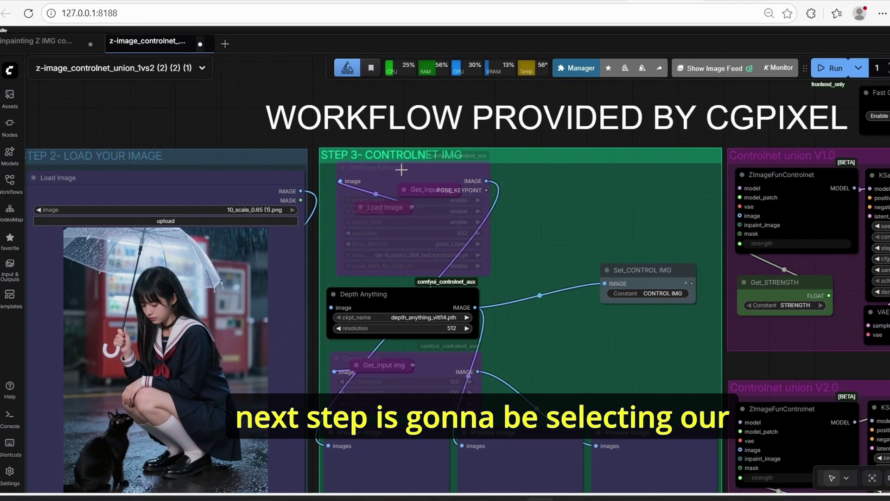
Step: Shift the DWPose Estimator node slightly to line up with Depth Anything in the STEP 3 group, and inspect the Canny Edge node
left_click_drag(402, 171, 393, 175)
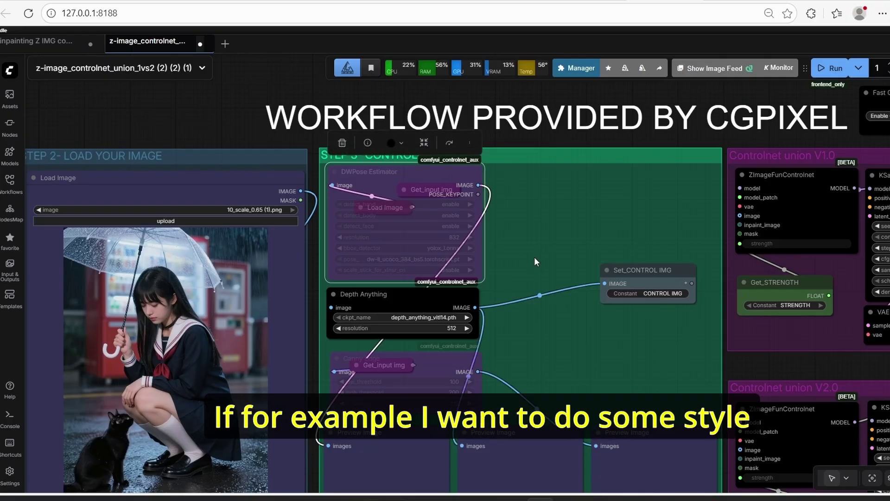
left_click_drag(527, 260, 543, 254)
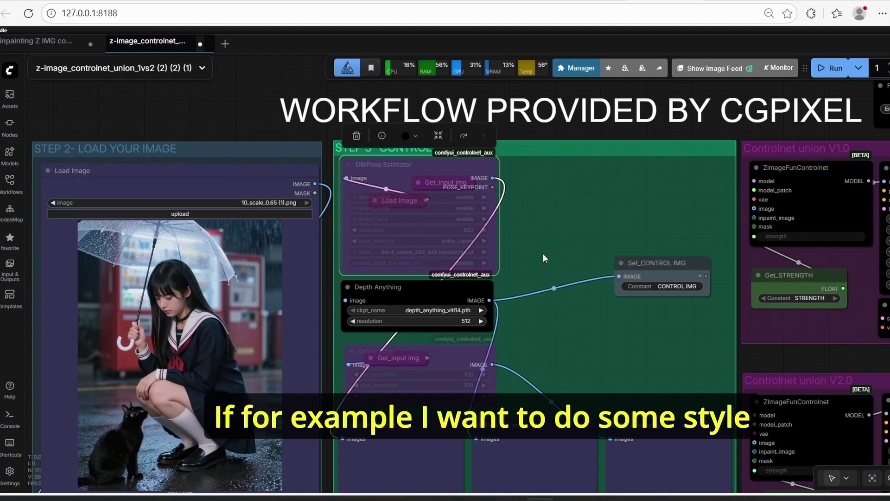
scroll(544, 258, "down", 1)
scroll(514, 360, "up", 3)
left_click(483, 339)
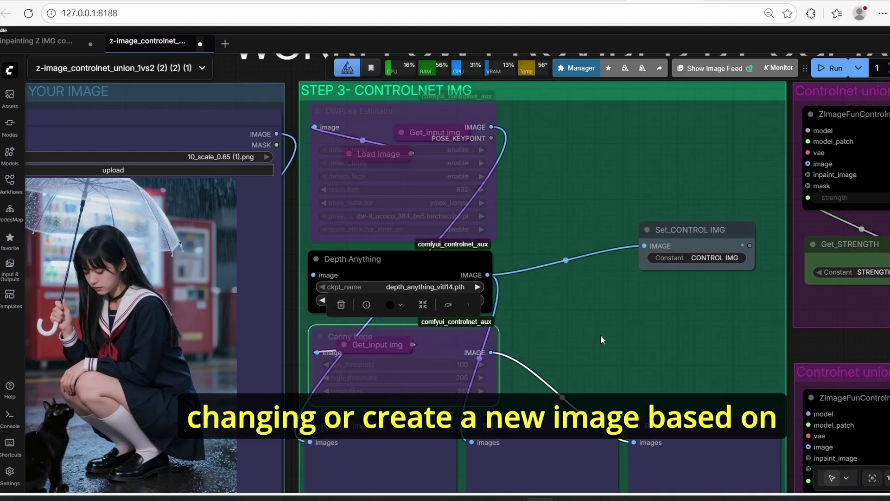
scroll(181, 271, "down", 4)
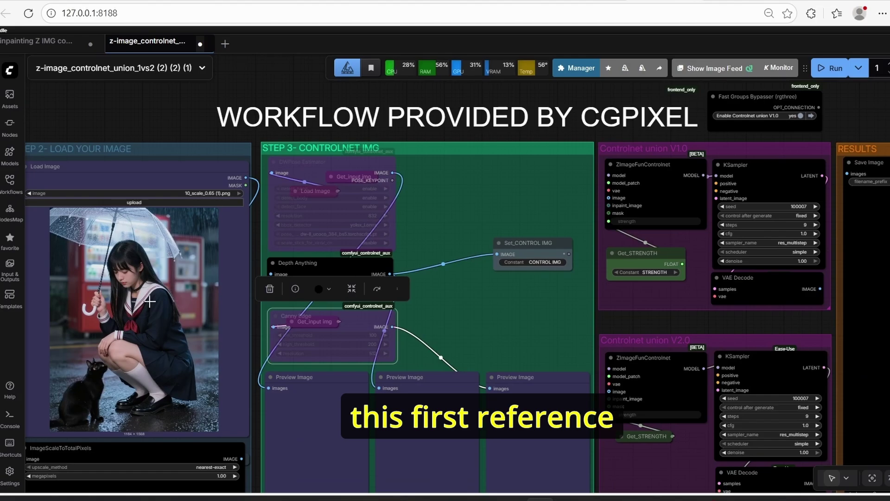
scroll(401, 297, "up", 5)
scroll(278, 246, "up", 2)
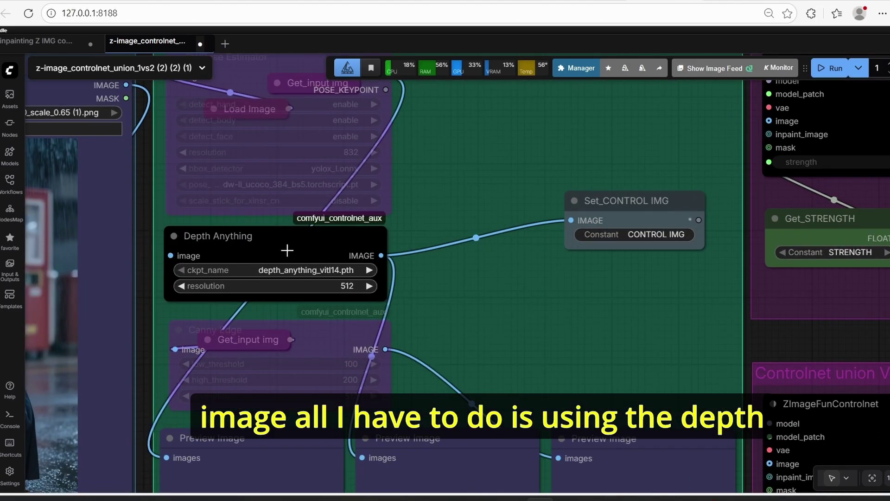
Step: Enable the bypassed Canny Edge node in the STEP 3 group as a demonstration, and bypass it again
left_click(315, 251)
left_click(327, 331)
key("ctrl+b")
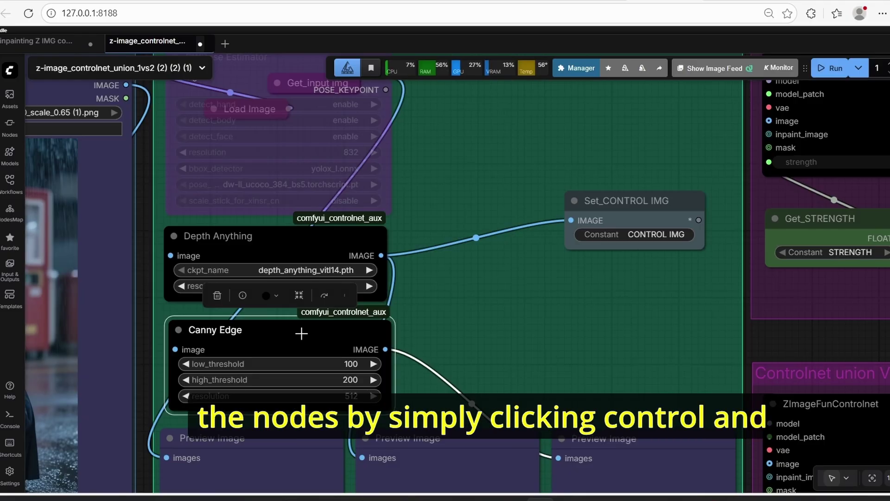
key("ctrl+b")
scroll(510, 295, "down", 3)
Step: Trace the reference image from the Load Image node through Depth Anything to the Preview Image and Set_CONTROL IMG nodes
left_click_drag(387, 252, 389, 257)
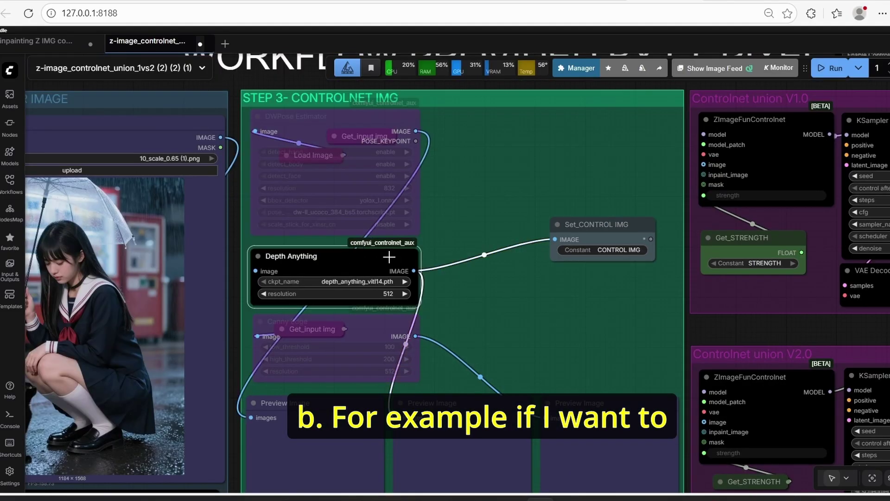
left_click(482, 214)
scroll(276, 282, "up", 2)
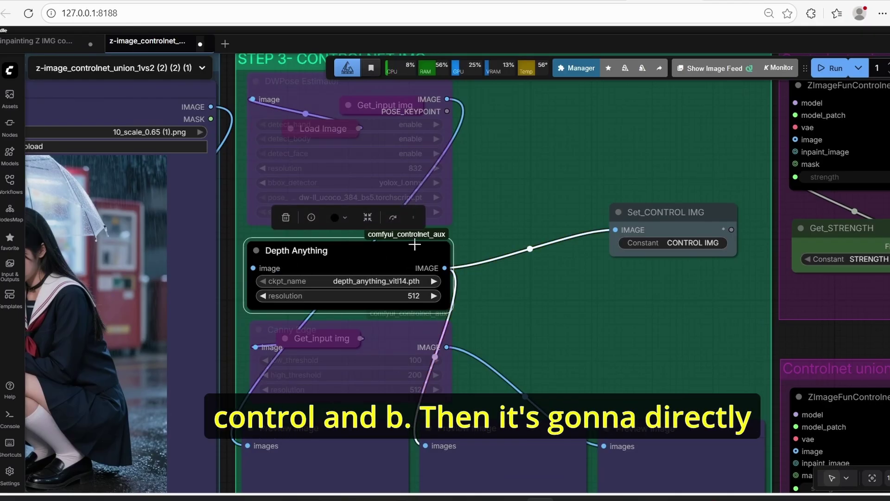
left_click(494, 202)
scroll(494, 204, "down", 2)
left_click_drag(493, 205, 544, 217)
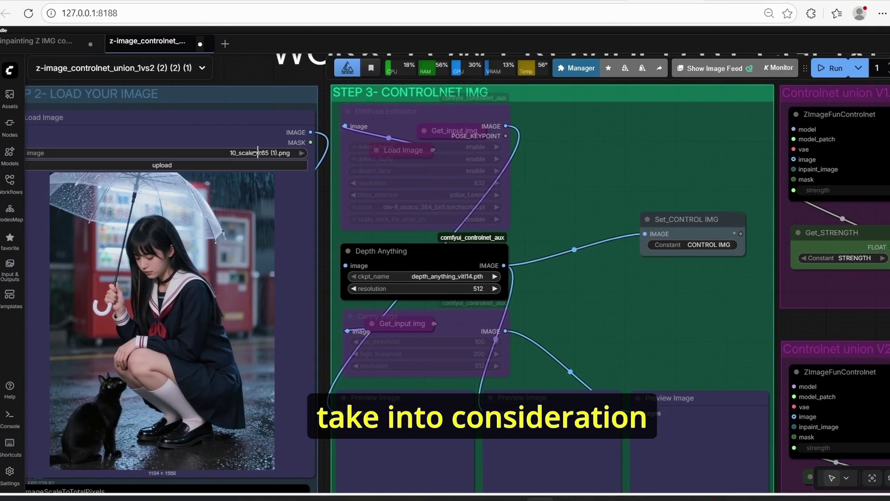
left_click(263, 134)
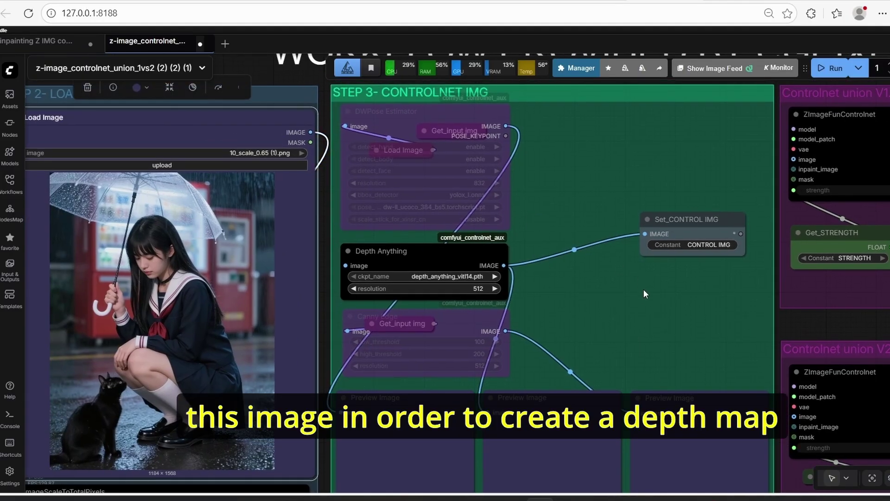
left_click_drag(644, 290, 598, 291)
scroll(524, 345, "down", 2)
left_click_drag(530, 390, 525, 292)
scroll(524, 294, "up", 5)
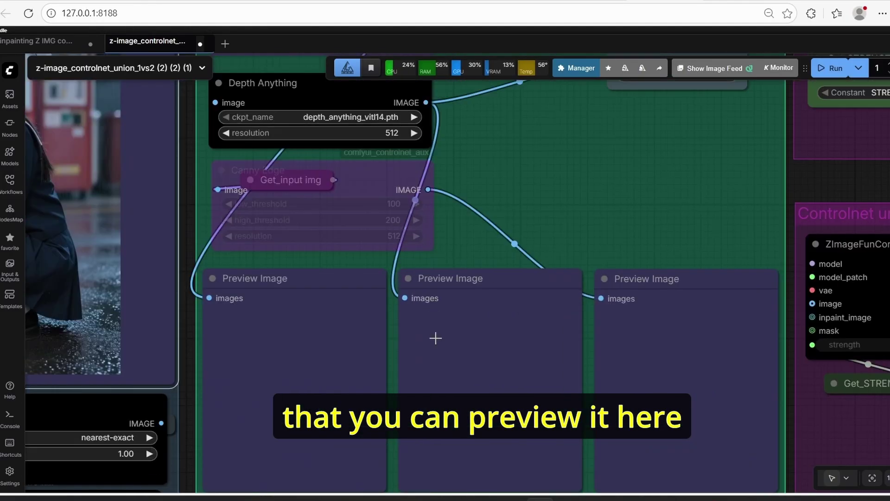
scroll(532, 242, "down", 5)
scroll(600, 207, "up", 3)
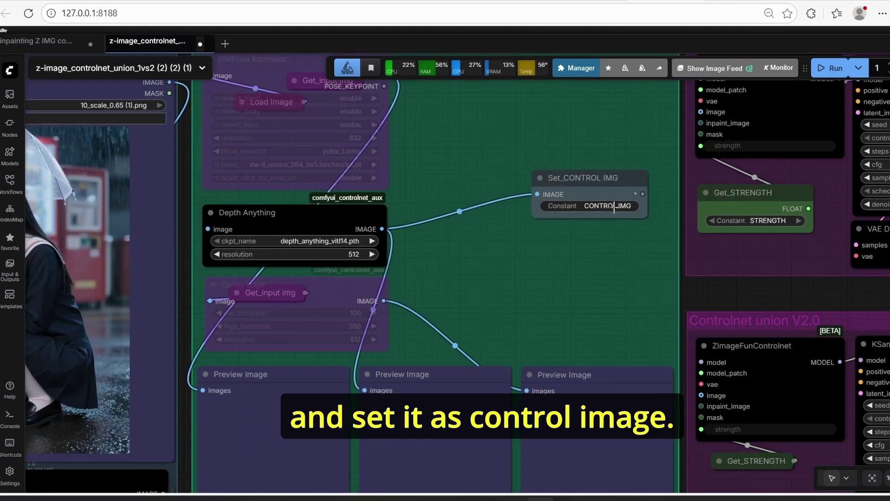
Step: Examine the Get_input img and QwenVL nodes in the STEP 4 auto prompt group
scroll(605, 242, "down", 7)
left_click_drag(514, 429, 558, 206)
scroll(558, 207, "up", 3)
left_click_drag(482, 204, 505, 199)
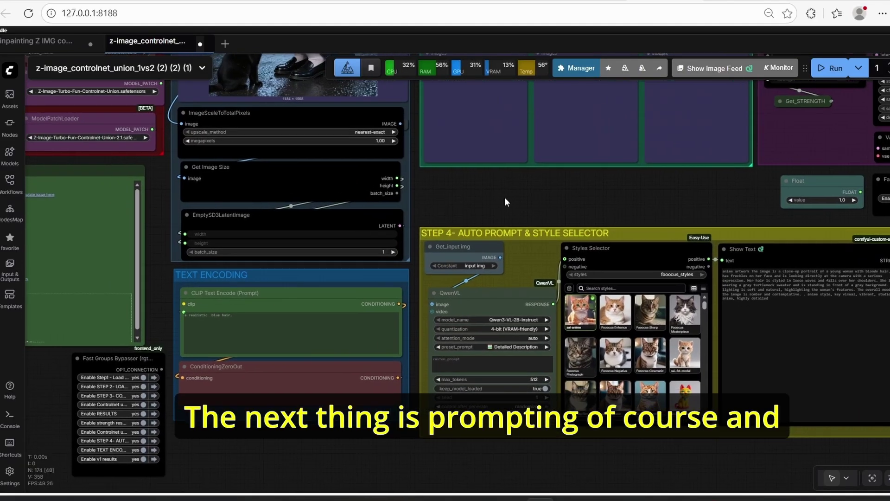
scroll(505, 198, "up", 3)
left_click_drag(454, 218, 459, 112)
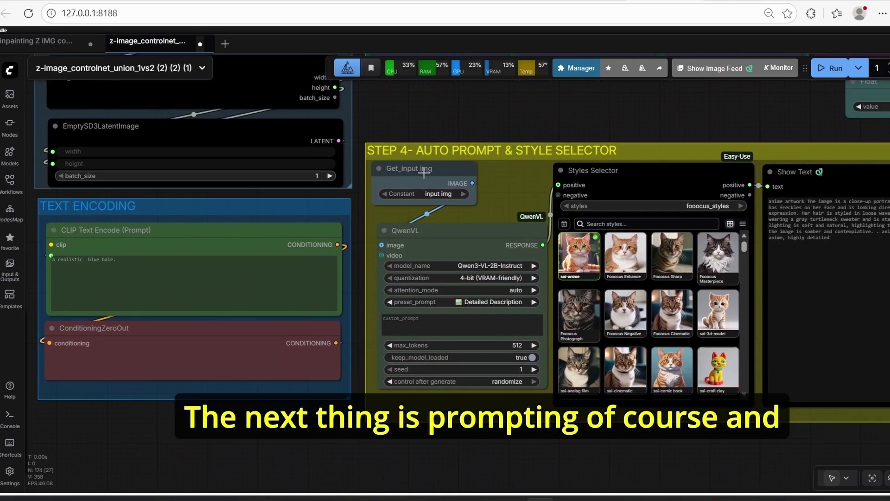
scroll(443, 185, "up", 2)
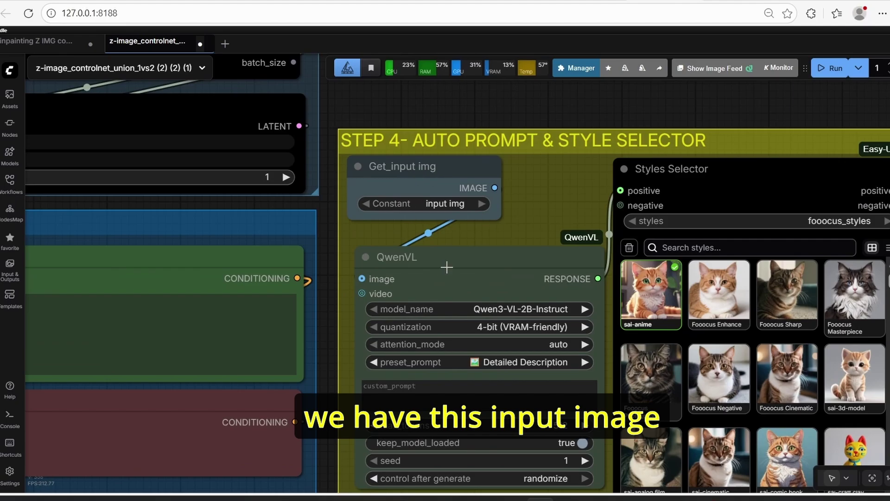
scroll(569, 121, "down", 4)
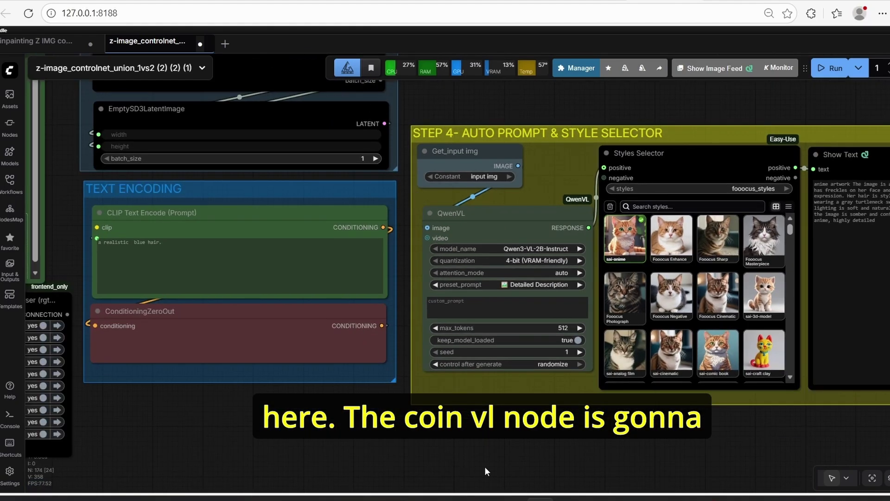
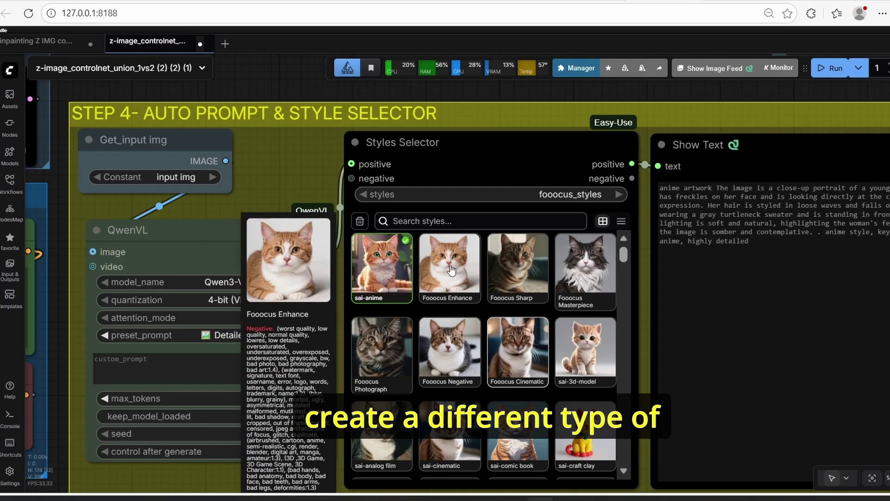
Step: Review how the QwenVL node, the input image and the sai-anime style in the Styles Selector produce the Show Text prompt
scroll(637, 371, "down", 2)
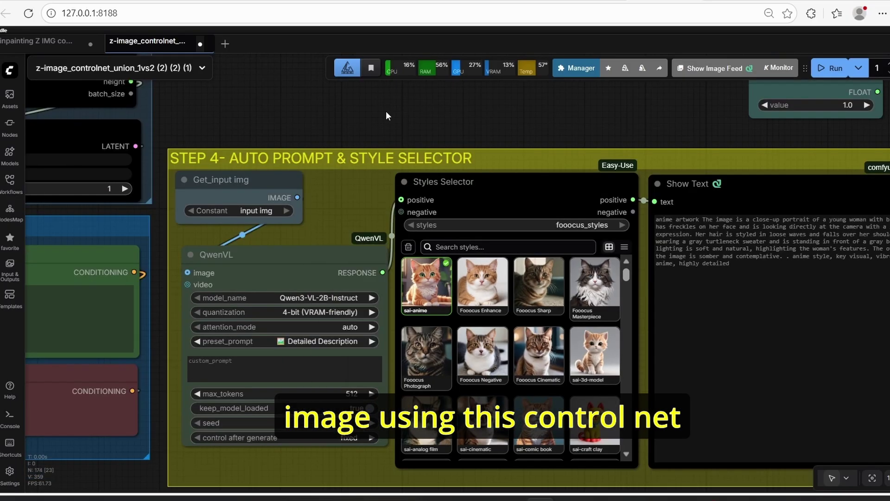
left_click_drag(605, 137, 569, 139)
mouse_move(405, 288)
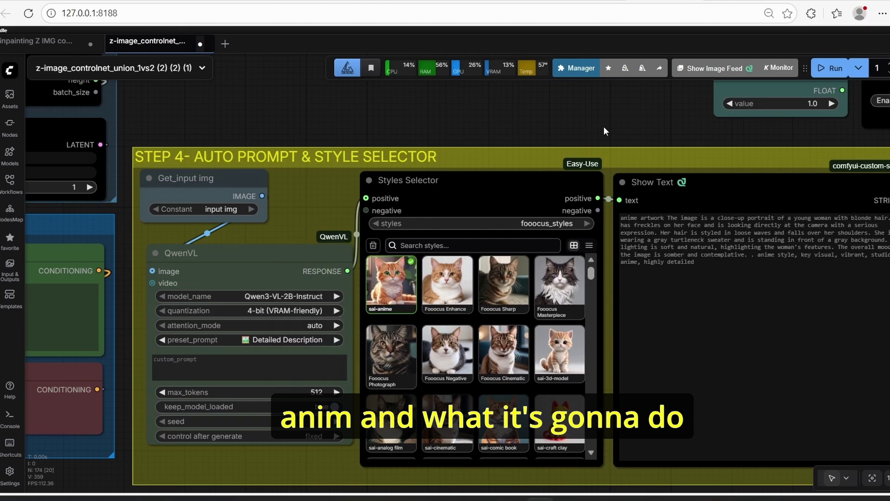
left_click_drag(605, 130, 541, 128)
left_click(245, 267)
scroll(270, 113, "down", 4)
left_click_drag(270, 114, 563, 382)
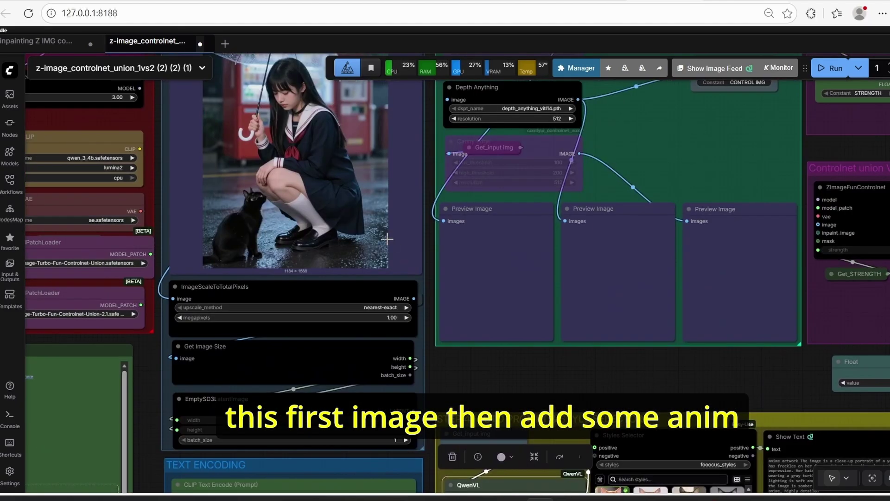
left_click_drag(802, 391, 576, 220)
scroll(576, 221, "up", 3)
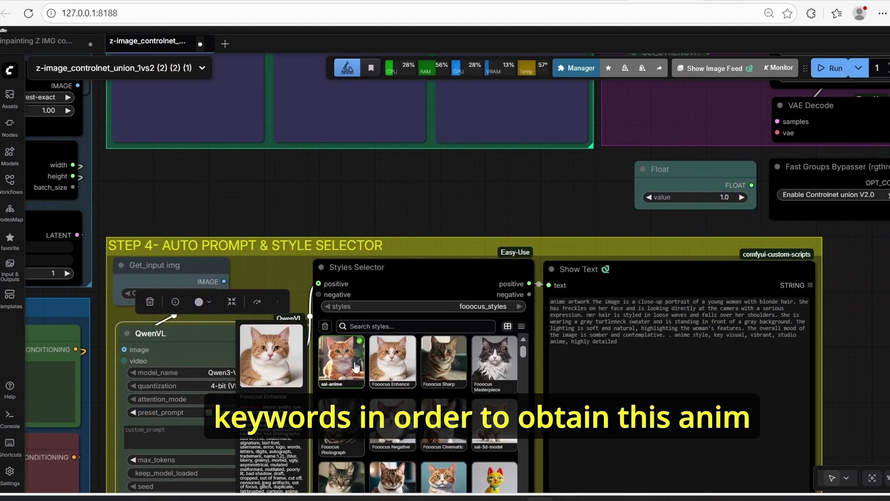
Step: Examine the inpaint_image, mask and strength inputs of the ZImageFunControlnet node in the Controlnet union V1.0 group
left_click_drag(609, 193, 463, 301)
scroll(493, 212, "down", 6)
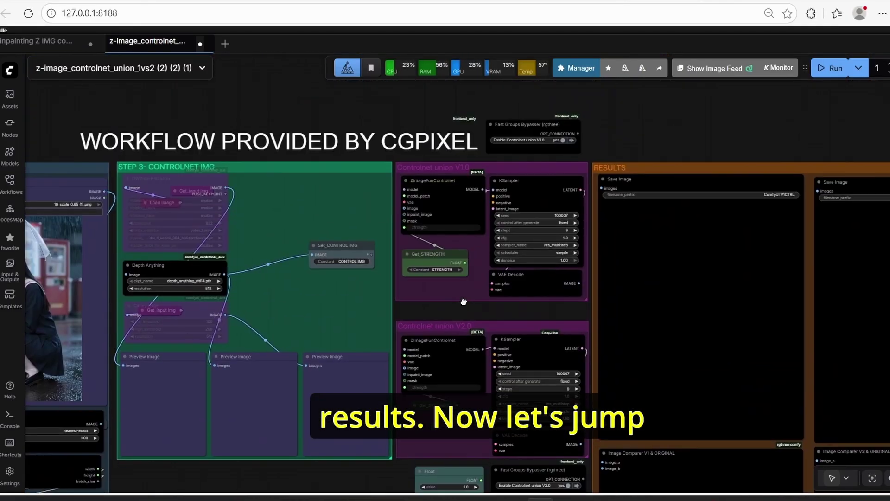
scroll(417, 195, "up", 6)
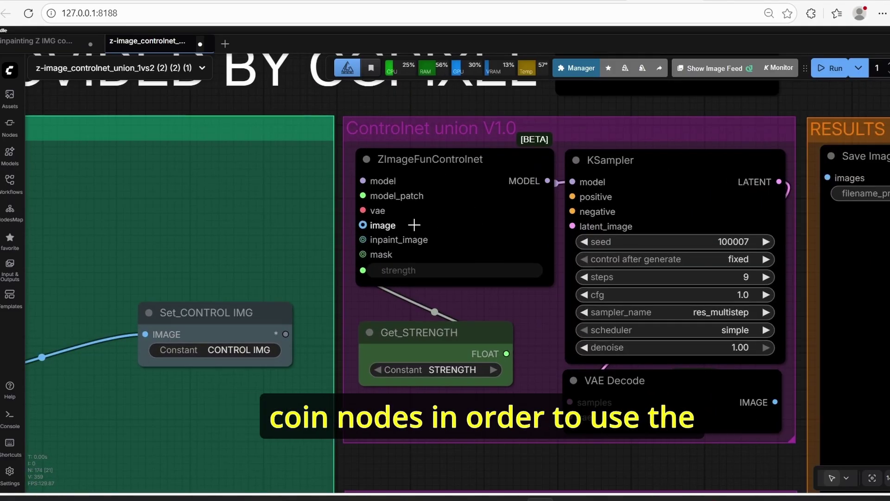
left_click(479, 225)
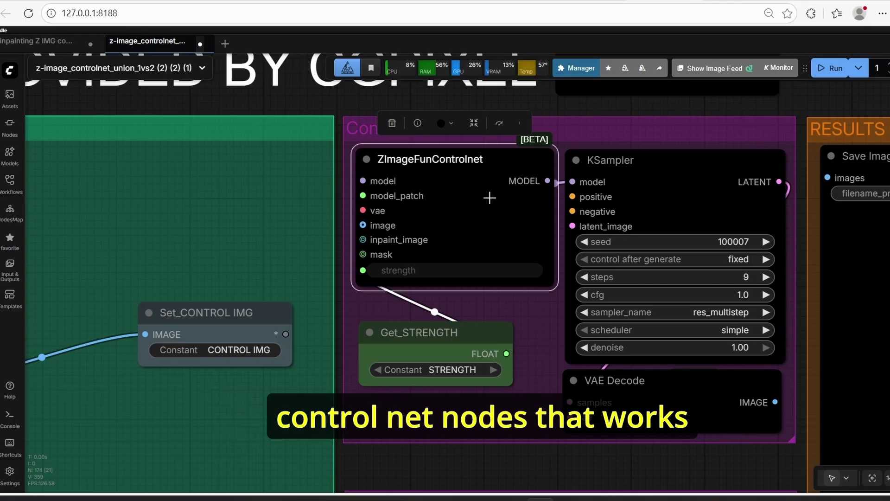
left_click(518, 308)
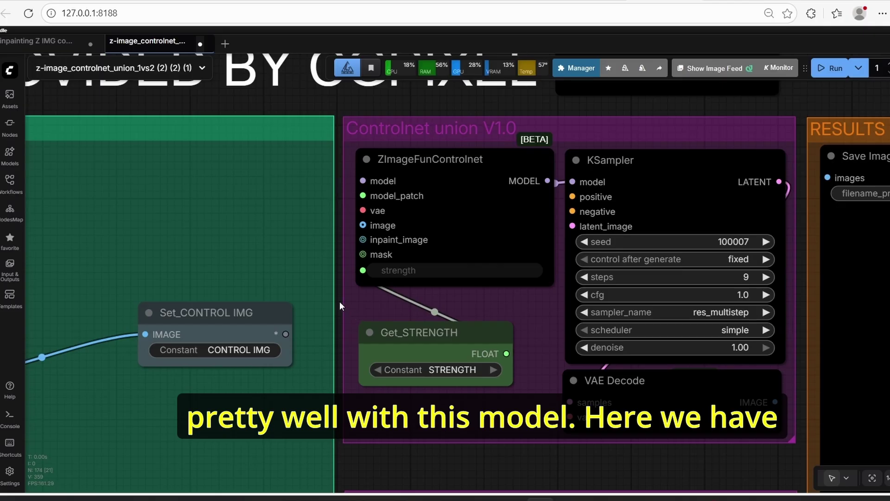
scroll(340, 302, "up", 2)
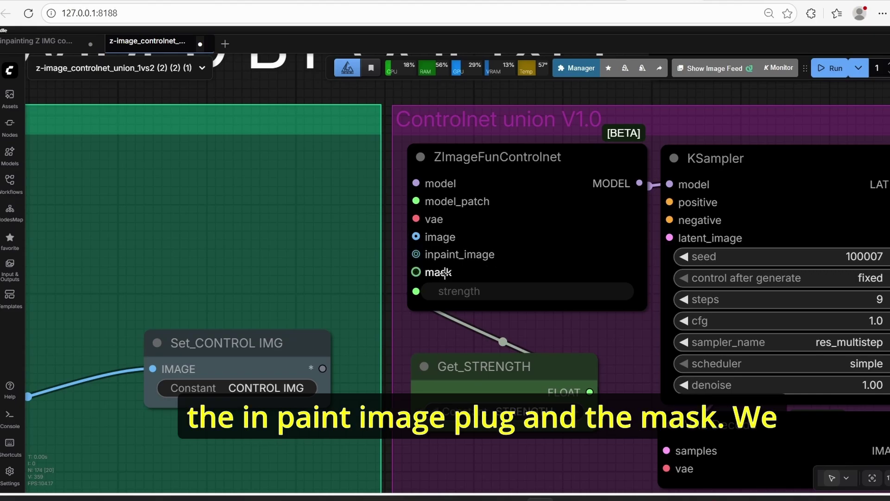
scroll(443, 273, "down", 2)
scroll(424, 293, "up", 3)
scroll(427, 292, "up", 3)
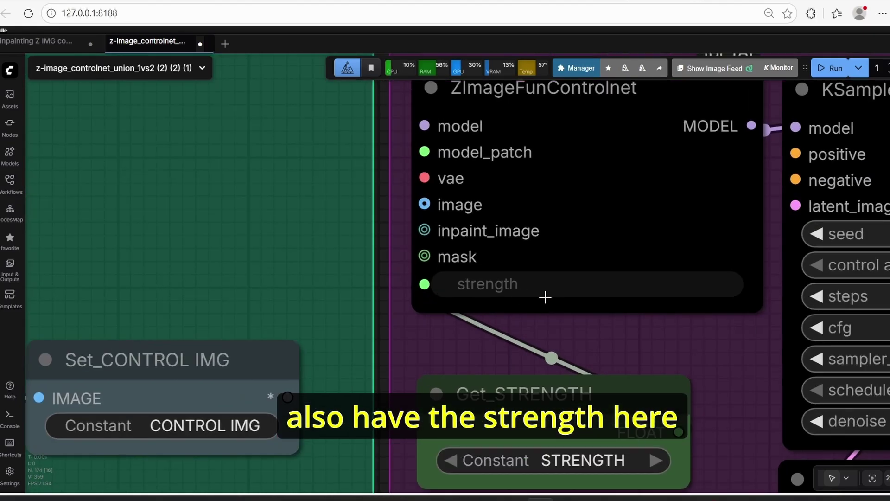
Step: Locate the Float node that controls the strength of both ControlNet union groups
scroll(525, 306, "down", 5)
scroll(525, 306, "down", 3)
left_click_drag(468, 382, 366, 20)
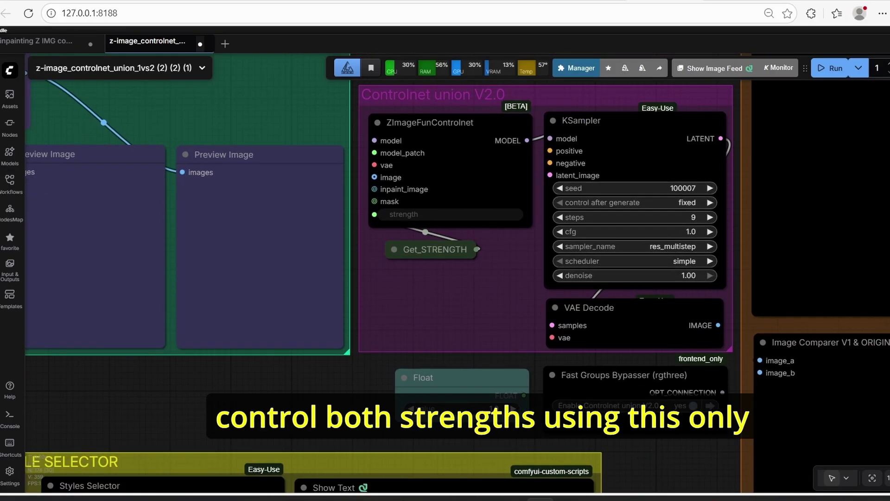
left_click(493, 390)
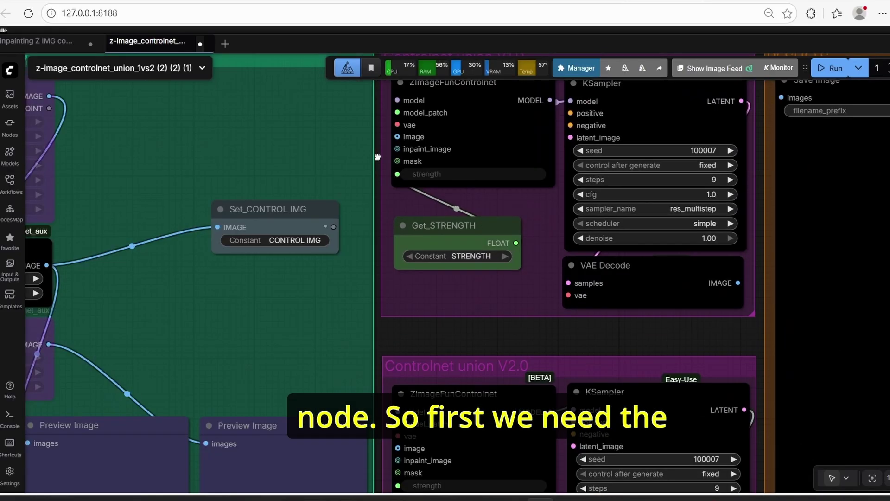
Step: Trace the model input of the ZImageFunControlnet node in the Controlnet union V1.0 group back to the loaded diffusion model
left_click_drag(377, 158, 524, 288)
scroll(556, 238, "down", 5)
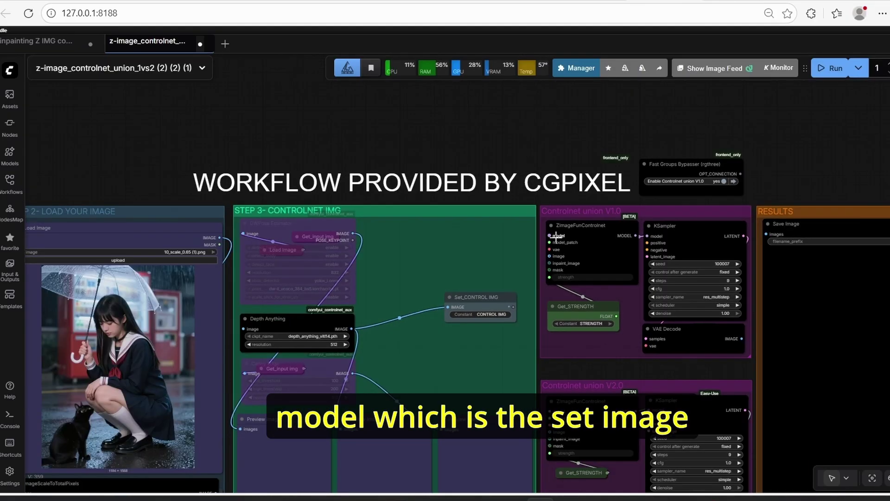
scroll(555, 238, "down", 2)
left_click_drag(188, 153, 442, 131)
scroll(311, 235, "up", 4)
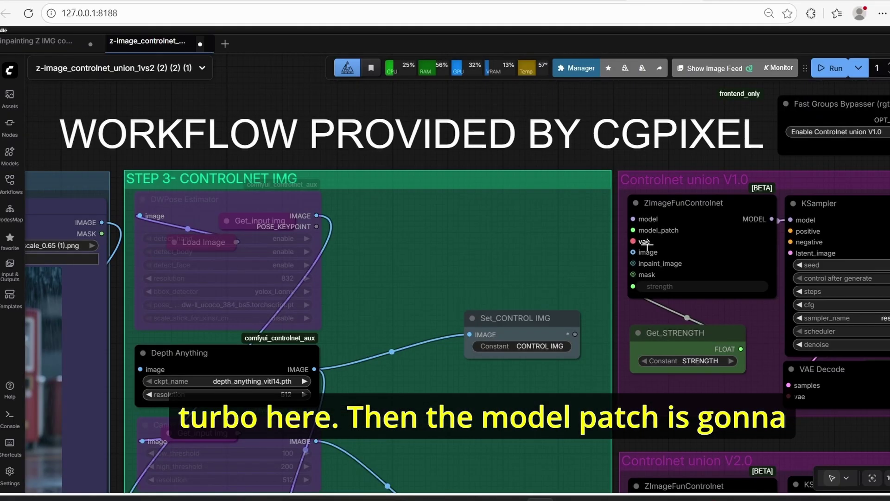
Step: Trace the model_patch input of the Controlnet union V1.0 group back to the ModelPatchLoader holding the Z-Image-Turbo-Fun-Controlnet-Union.safetensors file
scroll(648, 244, "down", 6)
left_click_drag(221, 182, 258, 153)
scroll(813, 195, "up", 4)
left_click(669, 174)
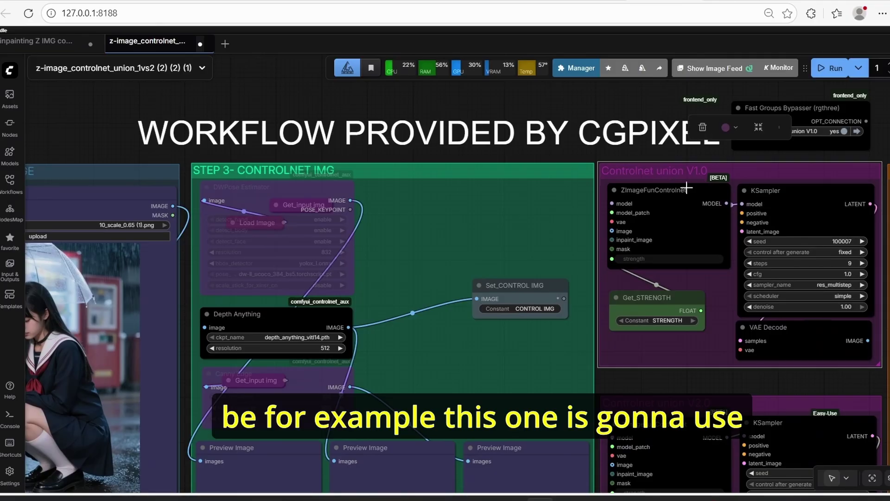
scroll(677, 206, "down", 3)
left_click_drag(199, 155, 504, 86)
scroll(170, 378, "up", 2)
scroll(180, 380, "up", 6)
left_click_drag(218, 346, 143, 314)
left_click(356, 320)
scroll(353, 322, "down", 9)
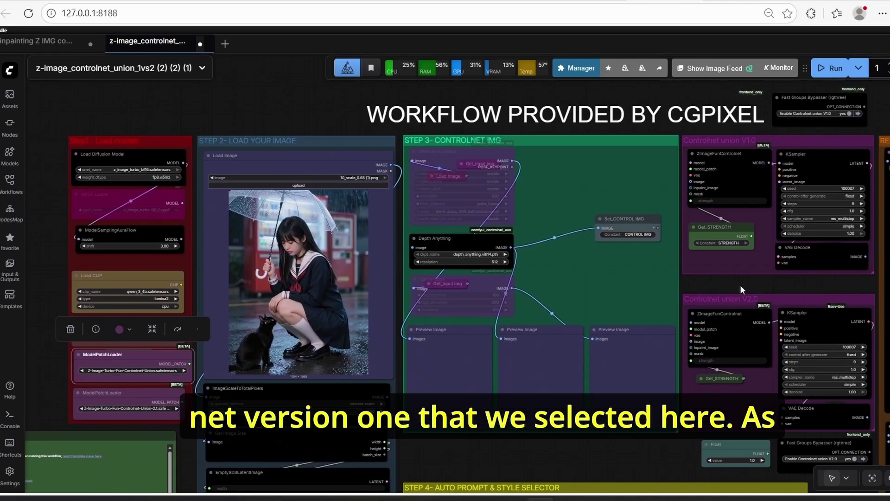
Step: Compare the model_patch and vae inputs of the ZImageFunControlnet nodes in the Controlnet union V2.0 and V1.0 groups
scroll(740, 283, "up", 4)
left_click(735, 363)
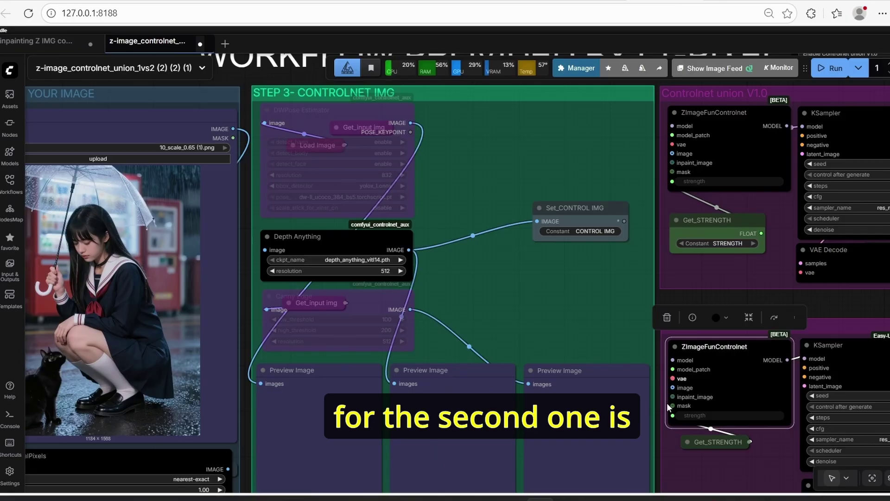
scroll(675, 154, "down", 2)
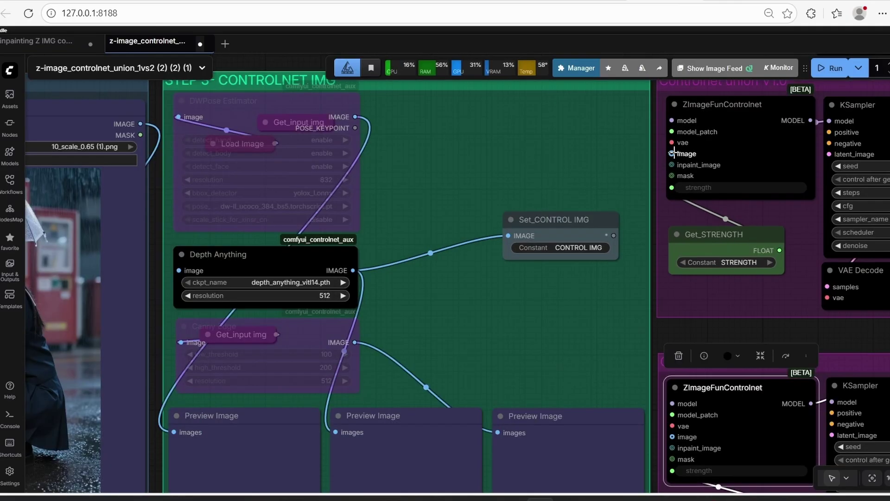
scroll(675, 153, "up", 2)
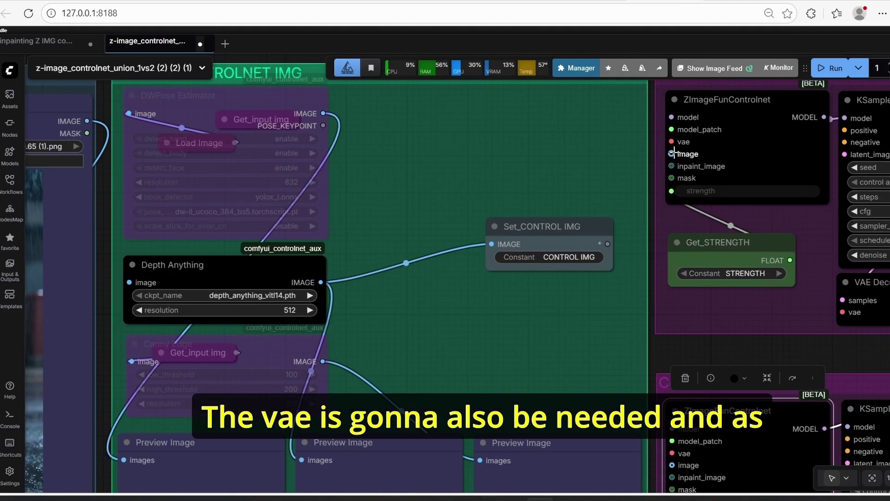
scroll(708, 154, "down", 1)
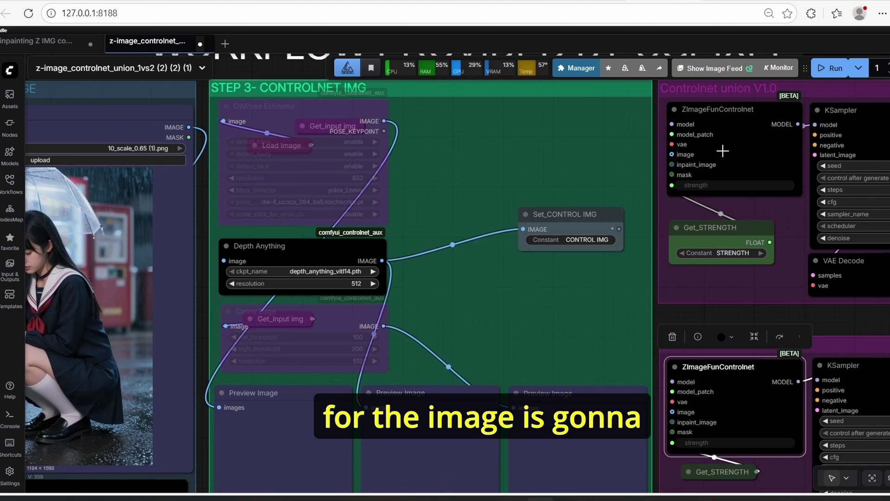
Step: Follow the ZImageFunControlnet image input back through the Set_CONTROL IMG node to the Depth Anything preprocessor in STEP 3
scroll(710, 153, "up", 3)
left_click_drag(623, 196, 658, 211)
scroll(658, 211, "down", 2)
scroll(513, 264, "up", 3)
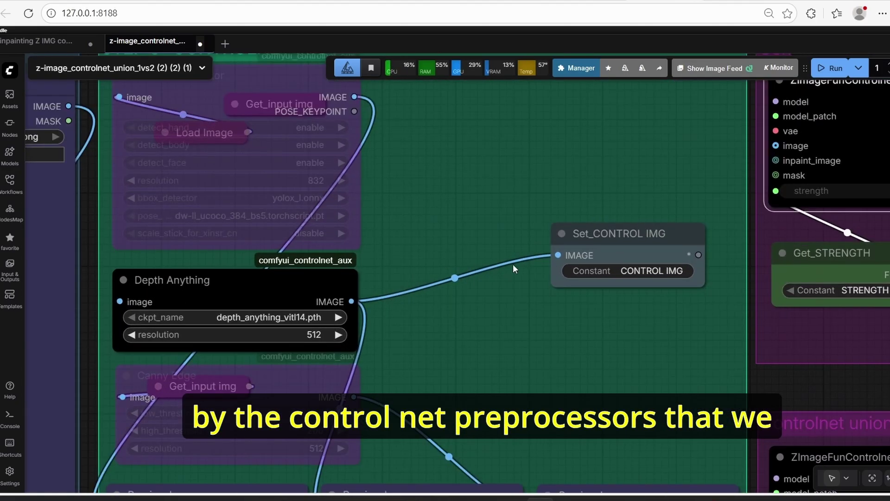
left_click(605, 249)
scroll(475, 264, "down", 2)
left_click(615, 339)
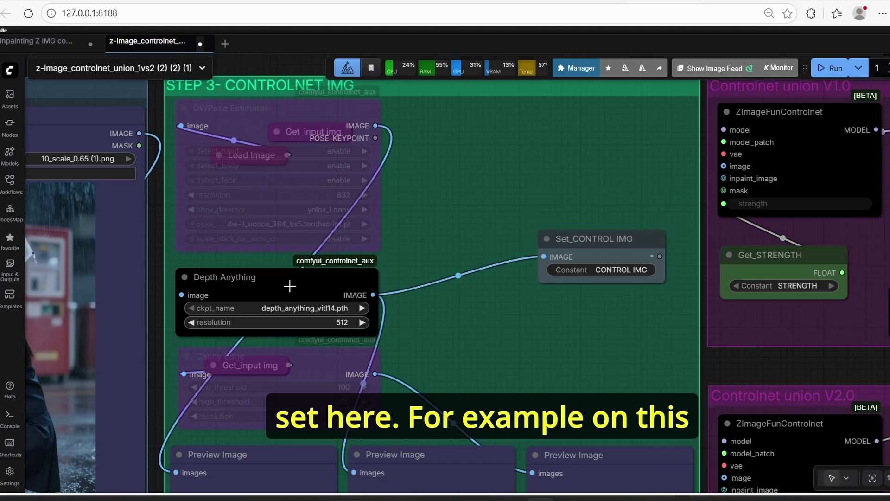
left_click(329, 284)
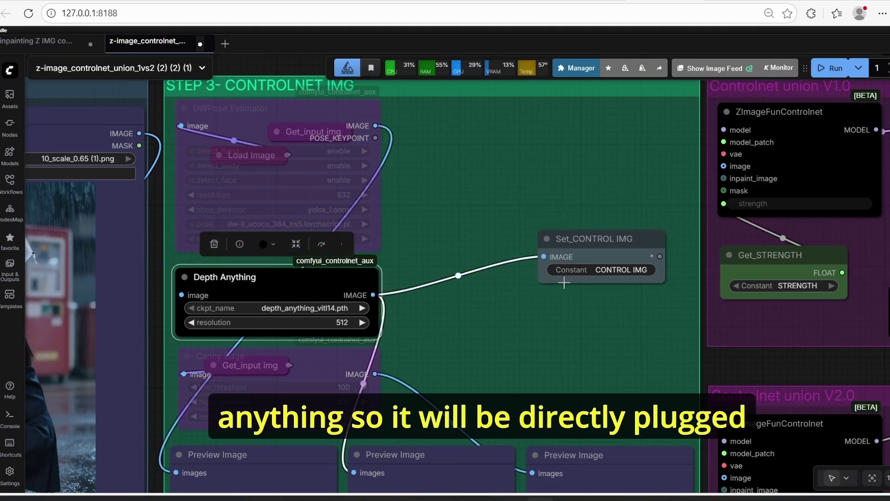
left_click(630, 250)
scroll(636, 266, "down", 4)
left_click(660, 296)
Step: Inspect the inpaint_image and mask inputs of the ZImageFunControlnet node in the Controlnet union V1.0 group
scroll(668, 295, "up", 2)
left_click_drag(680, 230, 635, 272)
left_click(750, 215)
scroll(734, 215, "up", 2)
scroll(688, 260, "down", 5)
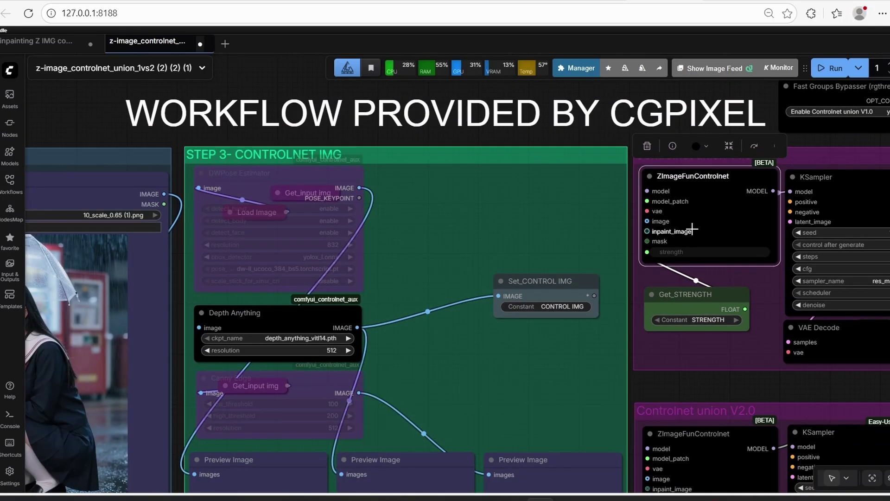
scroll(688, 244, "up", 6)
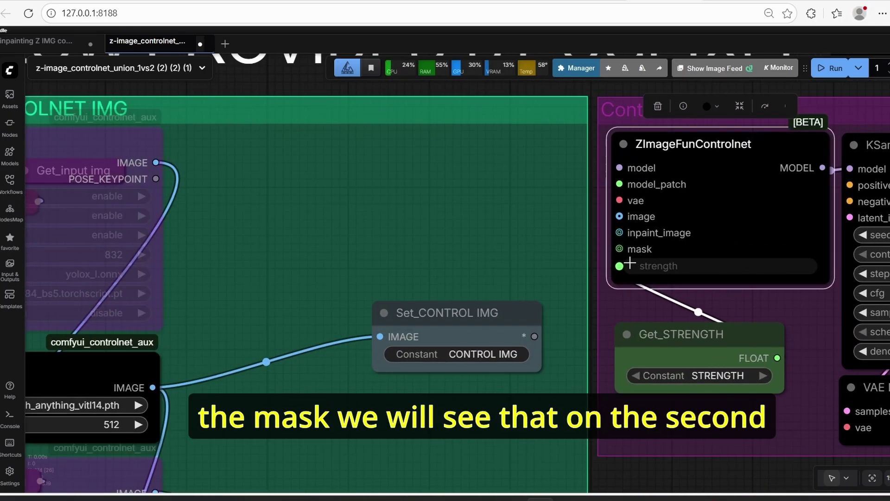
scroll(630, 264, "down", 5)
left_click(750, 318)
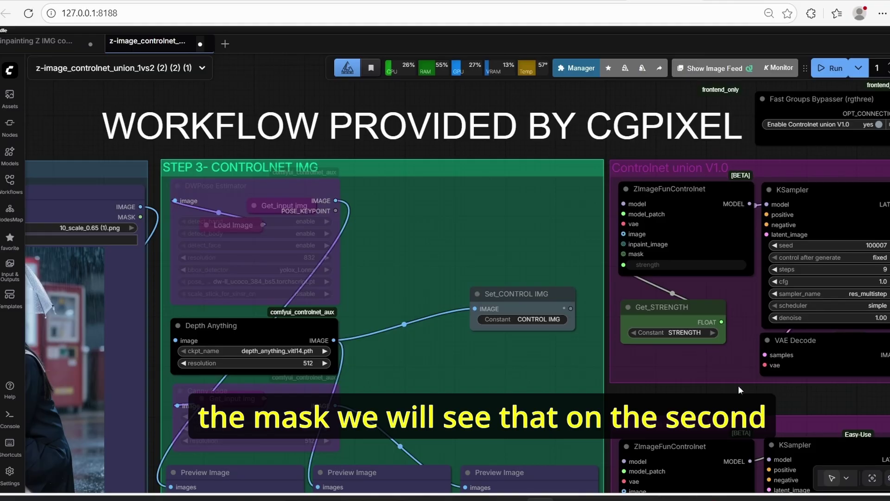
Step: Review the steps, cfg, sampler_name and scheduler settings of the KSampler in the Controlnet union V1.0 group
scroll(739, 313, "up", 3)
left_click_drag(729, 317, 714, 244)
scroll(714, 244, "up", 2)
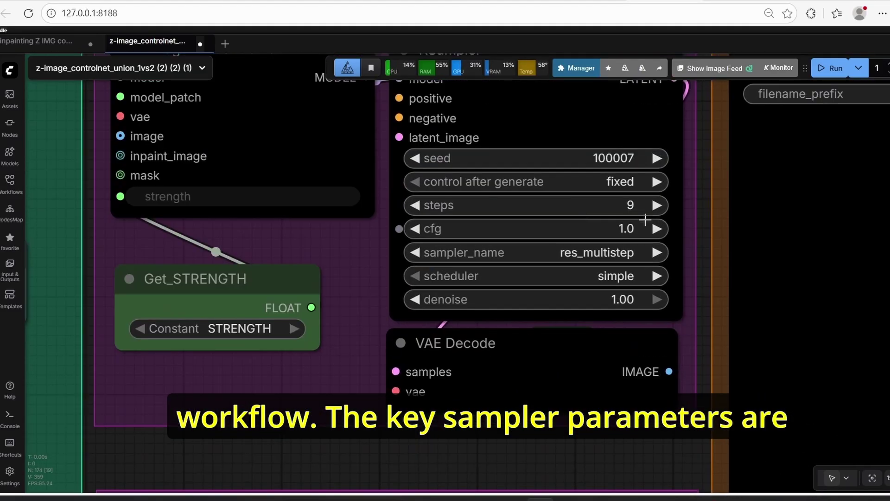
scroll(670, 213, "up", 3)
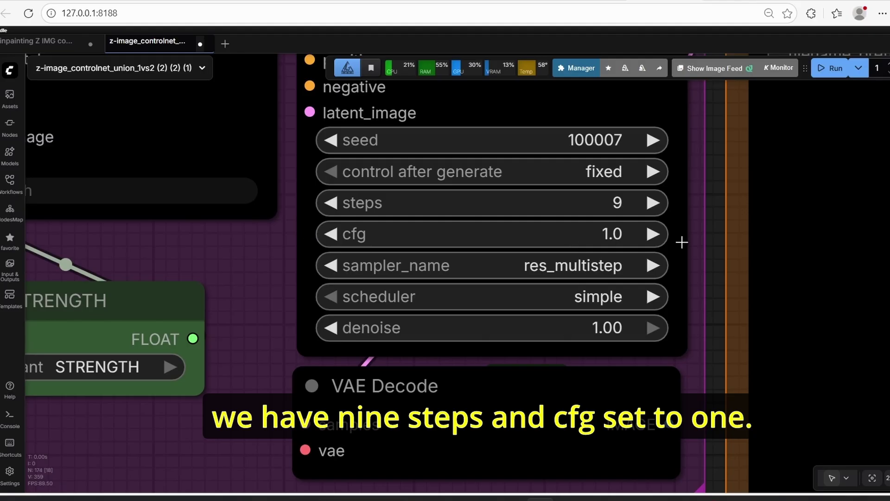
scroll(694, 279, "down", 3)
scroll(507, 278, "up", 3)
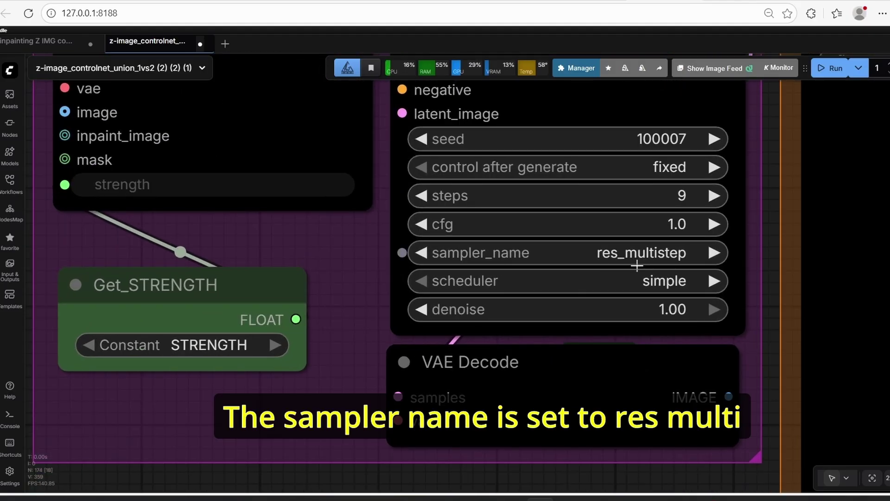
scroll(630, 232, "down", 5)
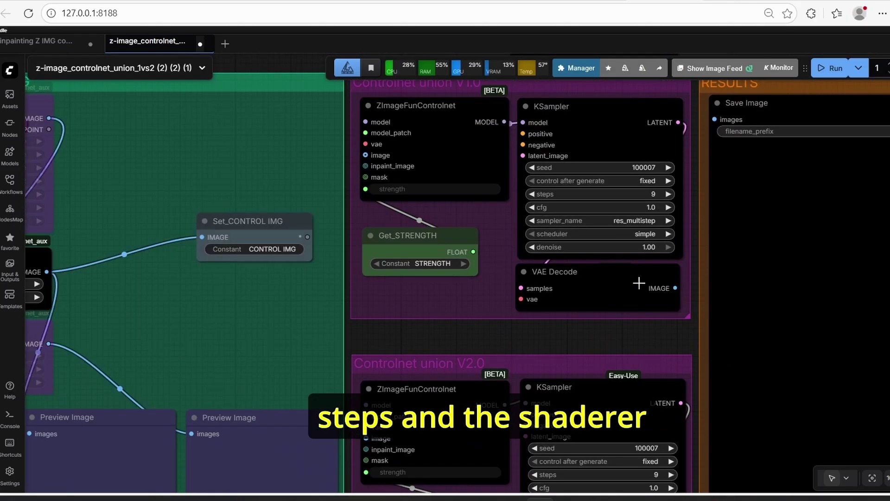
Step: Follow the loaded image from STEP 2 through the Depth Anything preprocessor to the Set_CONTROL IMG node and the ControlNet groups
scroll(619, 346, "down", 8)
left_click_drag(598, 472, 599, 445)
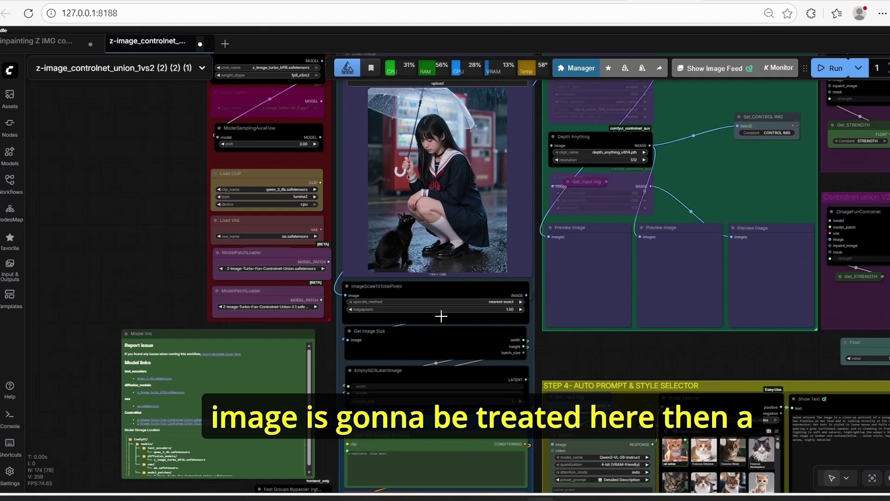
scroll(742, 259, "up", 4)
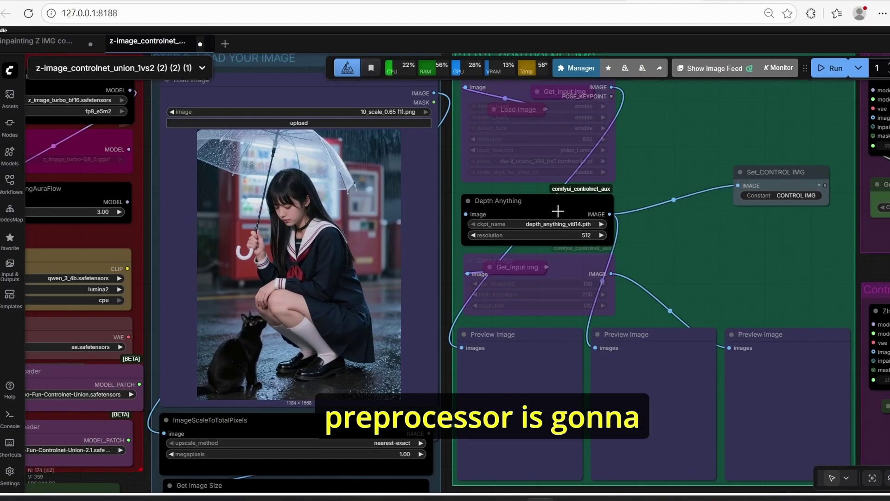
scroll(751, 235, "down", 1)
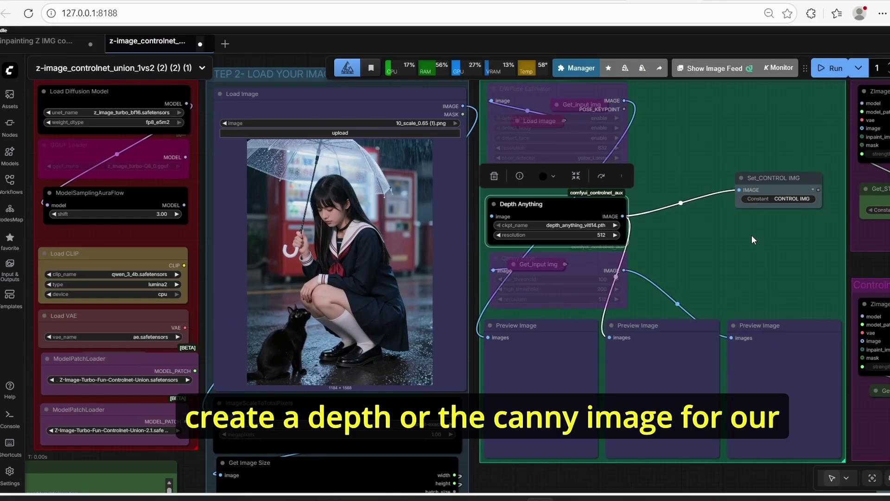
left_click(752, 235)
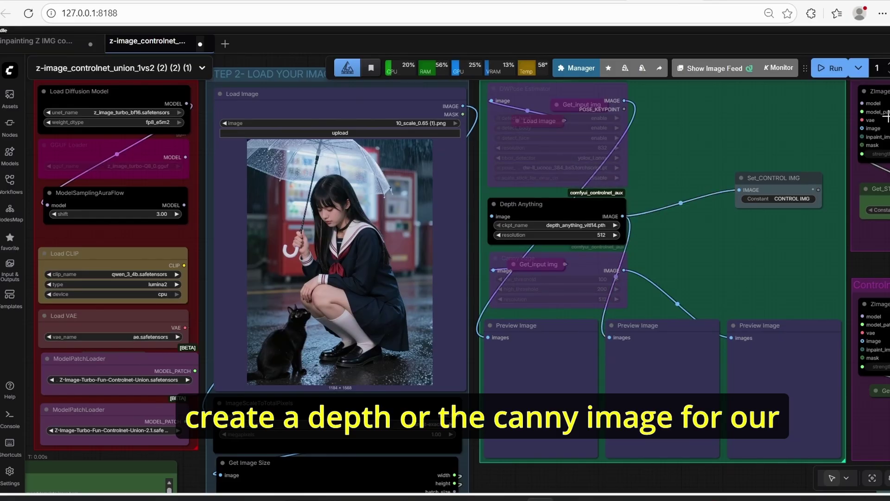
scroll(876, 121, "down", 2)
scroll(709, 259, "up", 2)
Step: Follow the prompt from the QwenVL and Styles Selector nodes in STEP 4 to the CLIP Text Encode node
left_click_drag(637, 438, 618, 175)
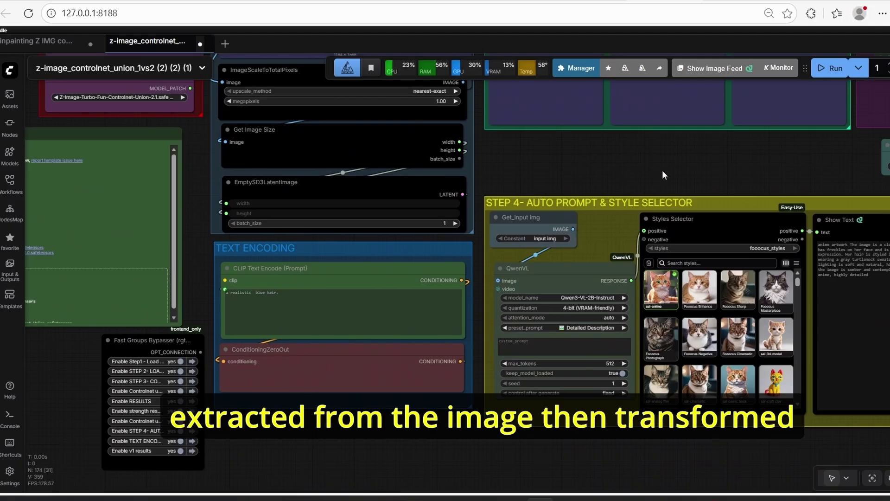
scroll(662, 170, "down", 2)
scroll(603, 182, "up", 3)
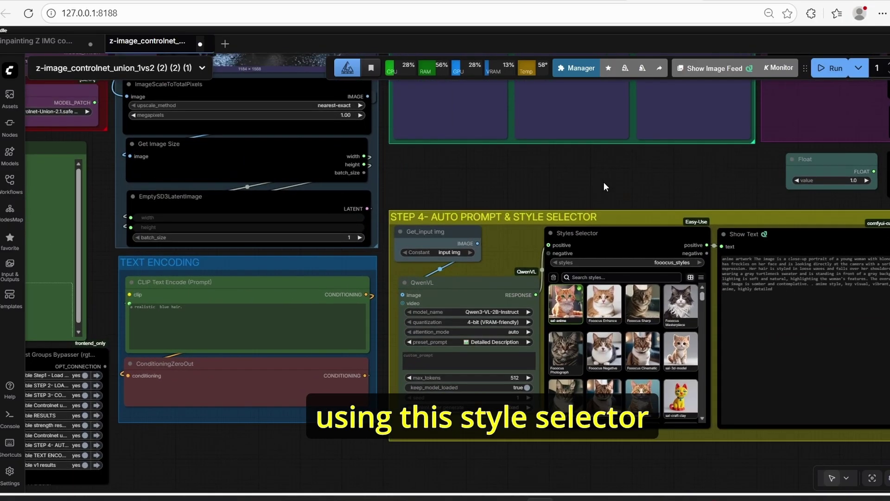
left_click_drag(442, 174, 781, 119)
scroll(465, 258, "up", 2)
left_click(608, 248)
scroll(592, 256, "down", 8)
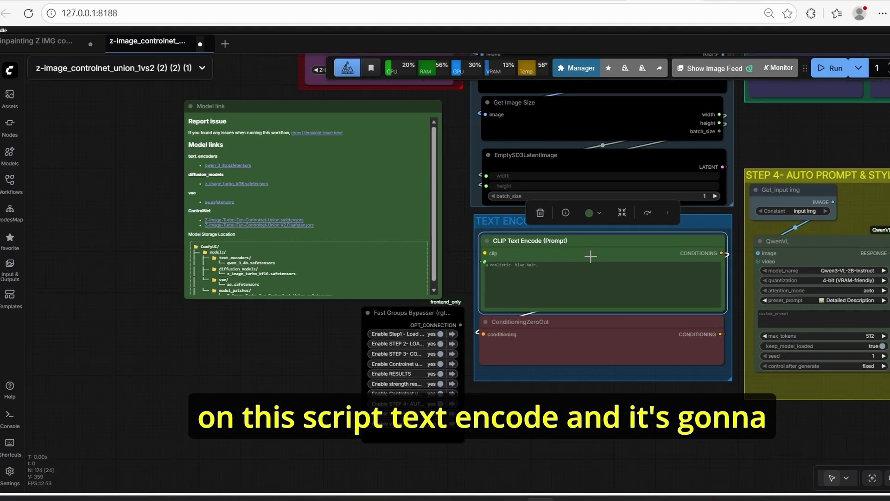
Step: Examine how the positive prompt from the text encoding feeds the KSampler nodes in both Controlnet union groups
scroll(762, 181, "up", 3)
left_click(877, 173)
left_click_drag(671, 281, 466, 332)
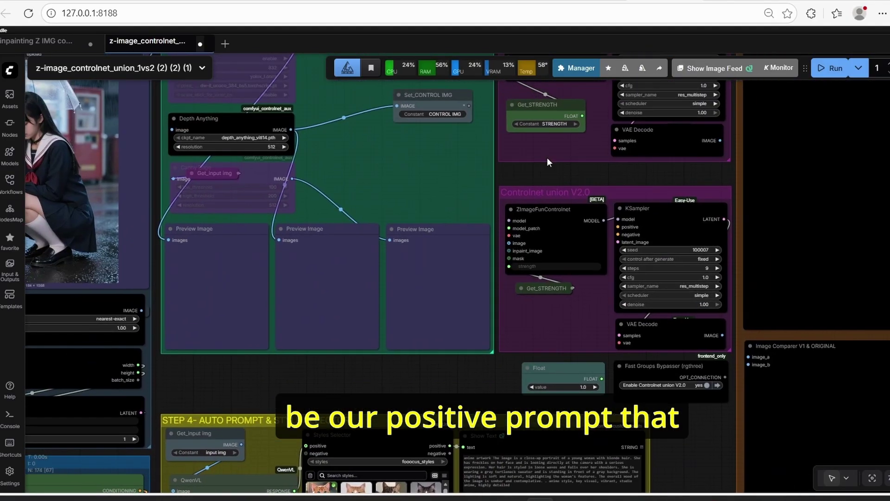
scroll(626, 218, "up", 3)
left_click(700, 236)
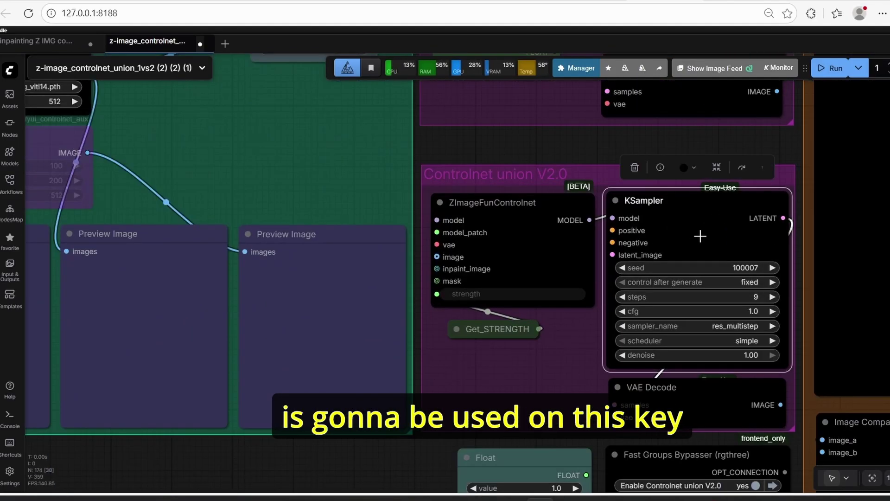
scroll(692, 227, "down", 5)
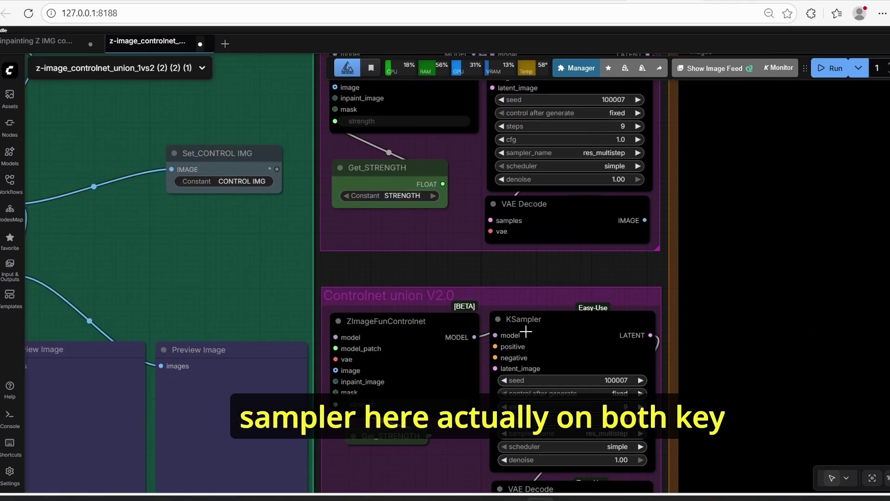
scroll(338, 366, "down", 3)
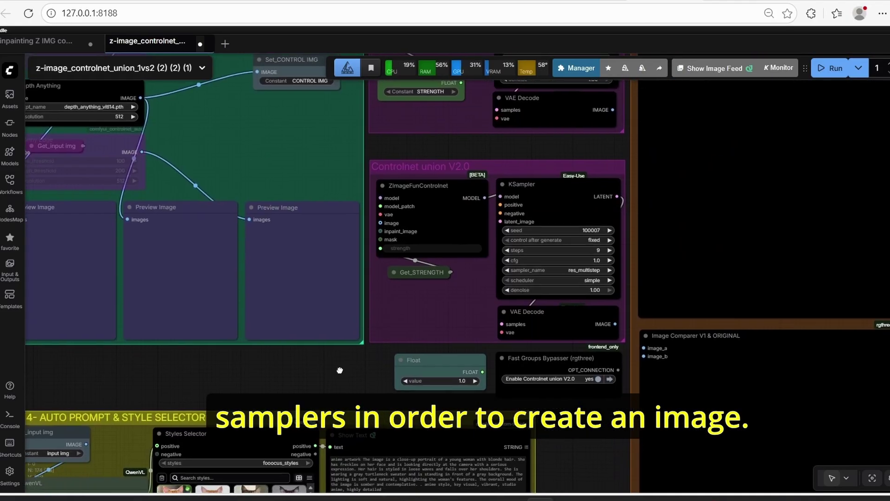
scroll(307, 367, "down", 1)
left_click_drag(307, 367, 375, 346)
scroll(375, 346, "down", 2)
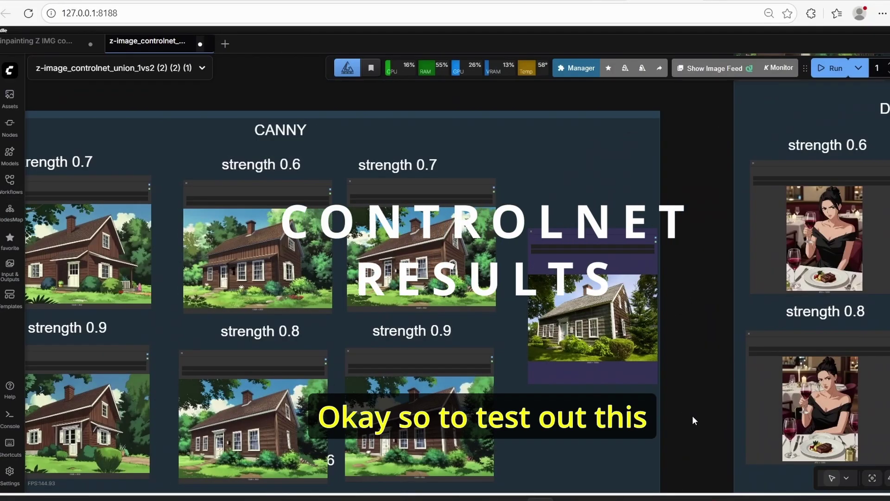
Step: View the two test source images among the ControlNet results, the wooden house and the lady at the restaurant
scroll(691, 415, "down", 2)
scroll(692, 415, "up", 2)
scroll(681, 374, "down", 1)
left_click_drag(680, 370, 648, 298)
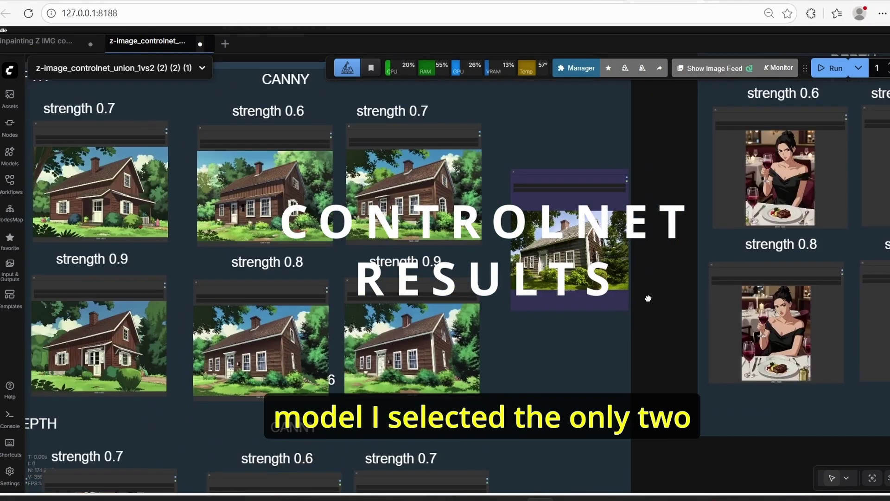
scroll(640, 274, "down", 2)
scroll(554, 229, "up", 4)
left_click(554, 229)
scroll(553, 230, "down", 5)
left_click_drag(619, 338, 428, 177)
scroll(359, 390, "up", 4)
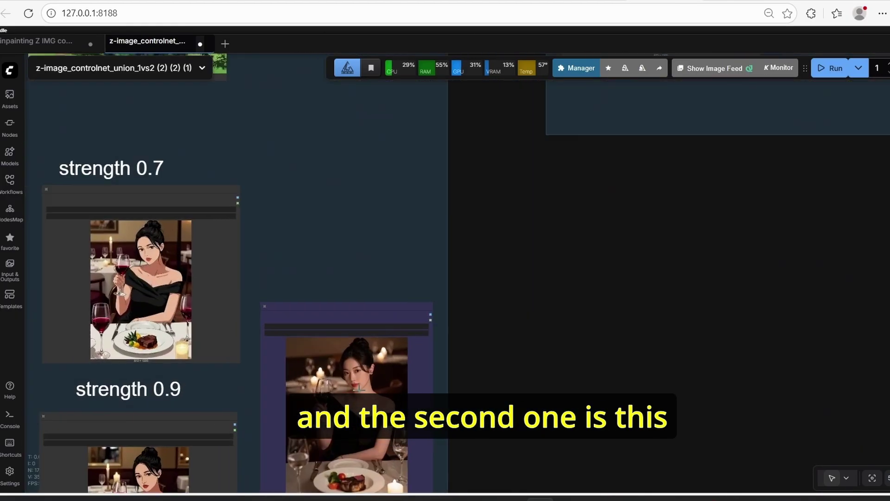
left_click(358, 389)
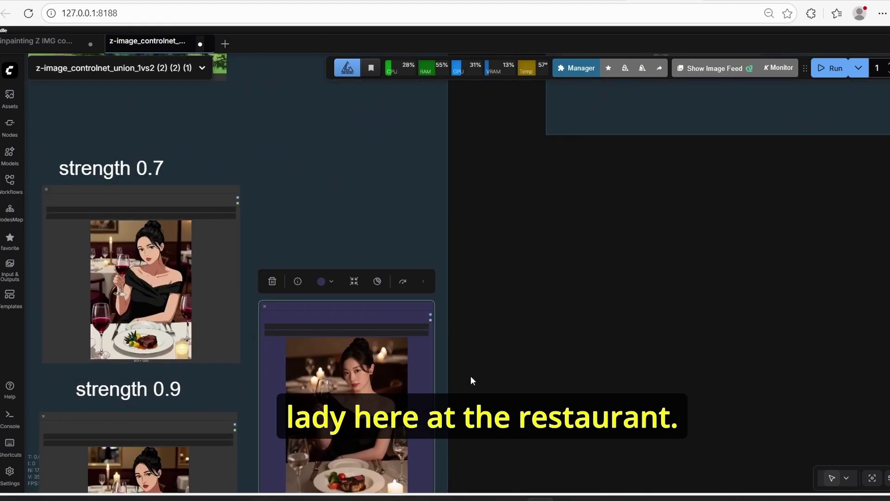
Step: Compare the house results of the depth and canny preprocessors at strengths 0.6, 0.7, 0.8 and 0.9
scroll(471, 376, "down", 8)
left_click_drag(483, 262, 645, 479)
left_click_drag(332, 193, 385, 149)
scroll(386, 150, "up", 1)
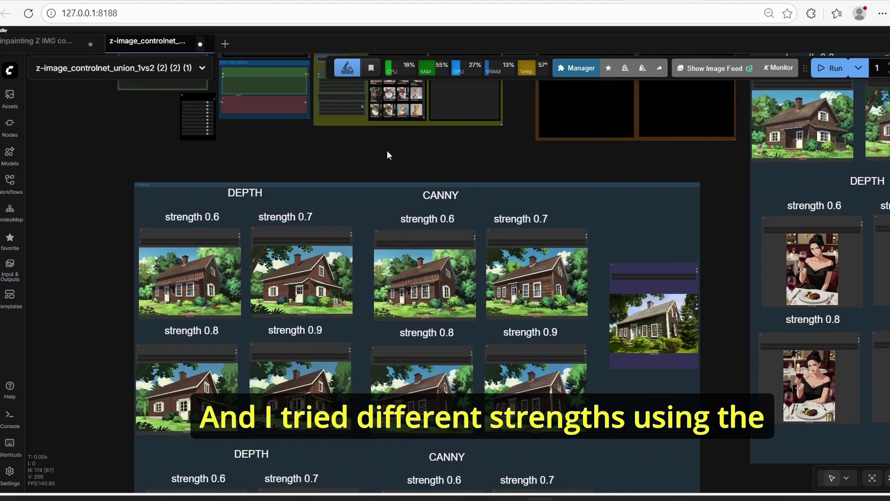
scroll(387, 150, "up", 1)
left_click_drag(477, 170, 482, 131)
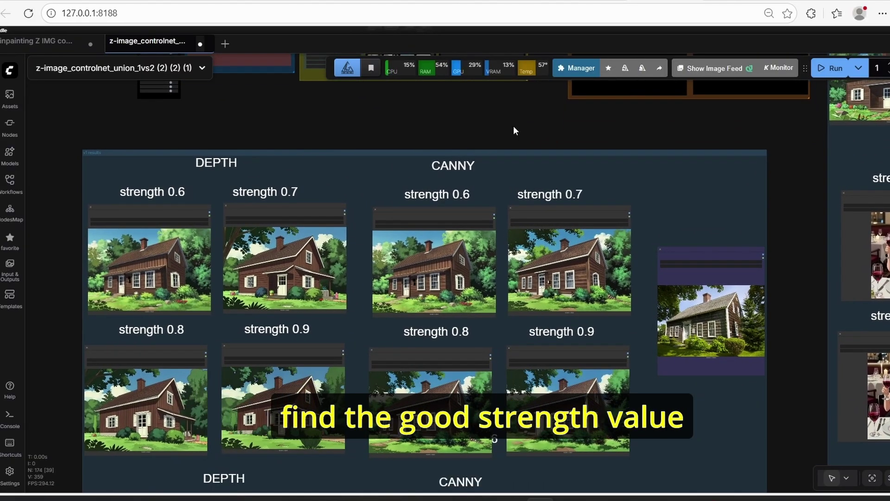
Step: Compare the canny house results with the original house photo in the version 1 results group
scroll(652, 345, "up", 4)
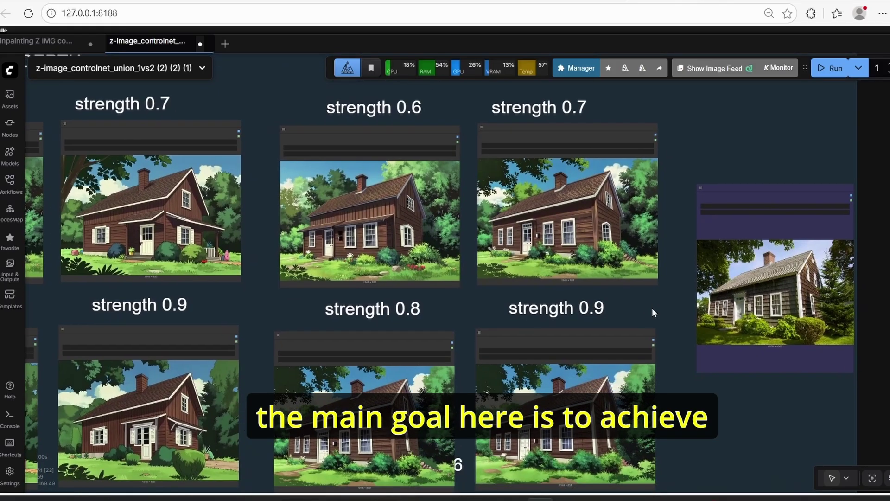
scroll(651, 307, "up", 2)
left_click_drag(655, 310, 591, 310)
left_click(746, 279)
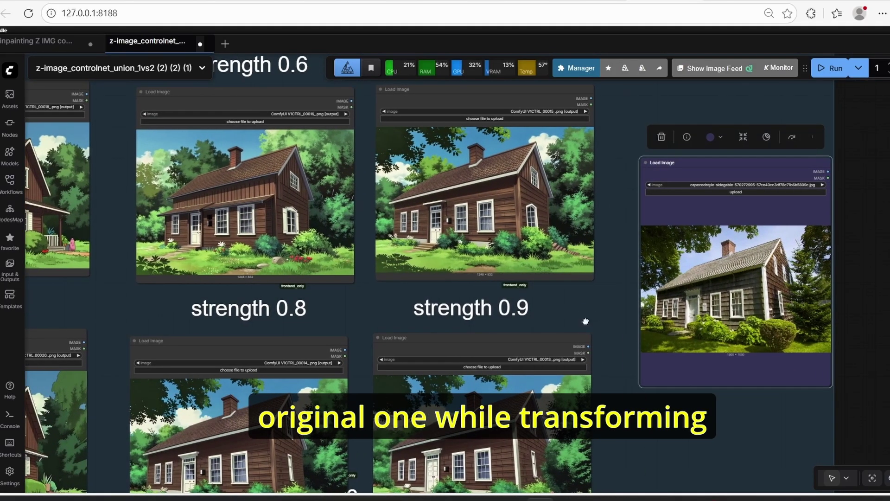
scroll(585, 321, "left", 1)
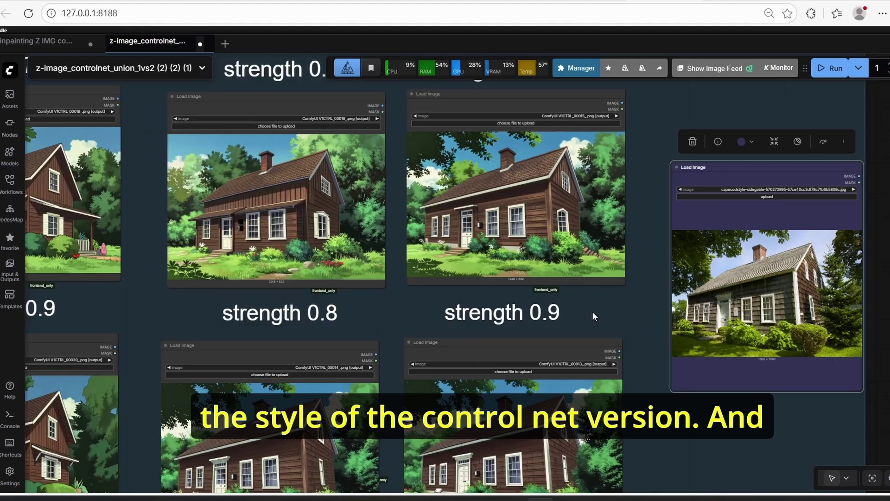
Step: Move the CANNY heading of the house results to the middle between the strength 0.6 and 0.7 columns
left_click(594, 312)
scroll(643, 155, "down", 1)
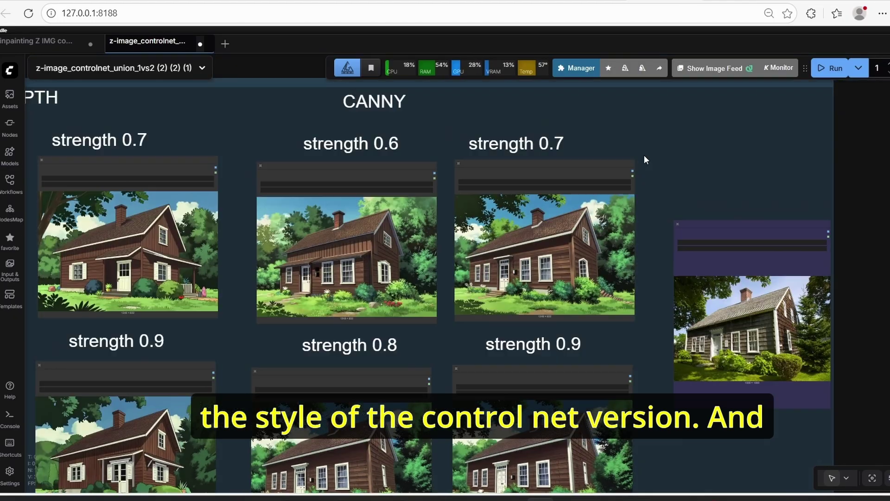
left_click_drag(389, 101, 446, 110)
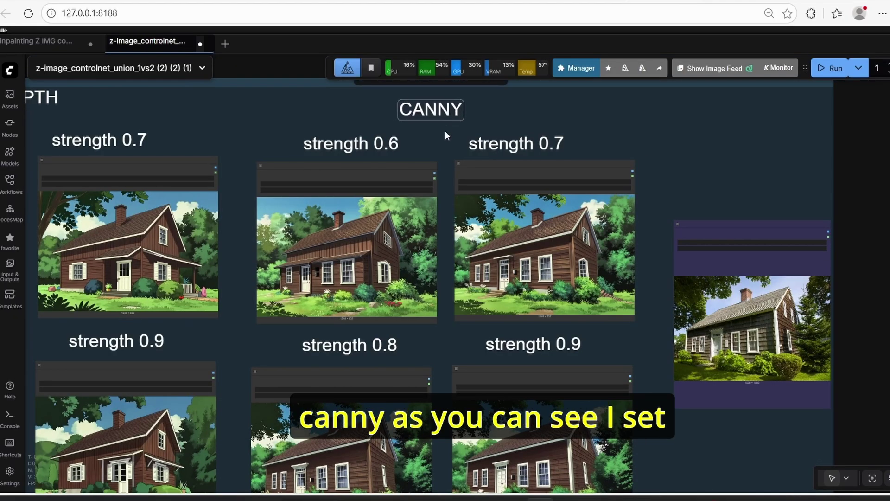
Step: Examine the details of the canny house result at strength 0.6 against the original photo
scroll(442, 133, "up", 4)
scroll(437, 142, "down", 1)
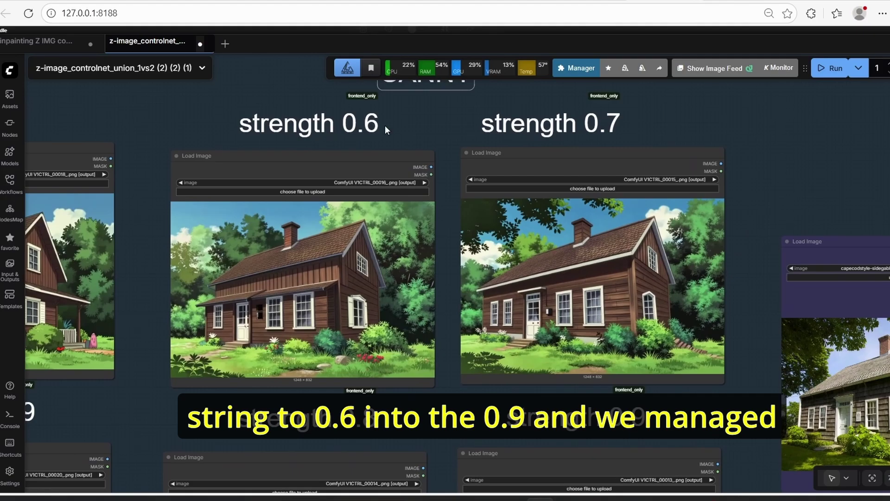
scroll(385, 125, "down", 4)
scroll(590, 334, "up", 3)
left_click_drag(607, 343, 647, 324)
left_click(255, 274)
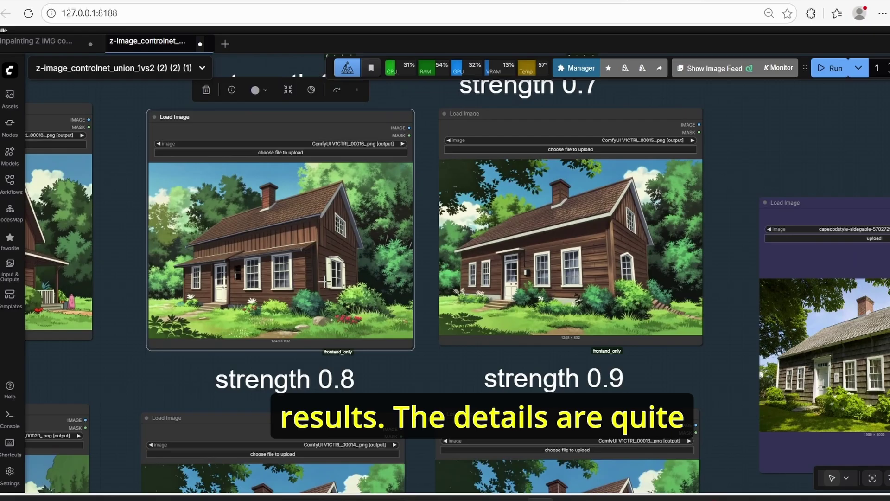
scroll(408, 259, "down", 1)
scroll(821, 336, "up", 1)
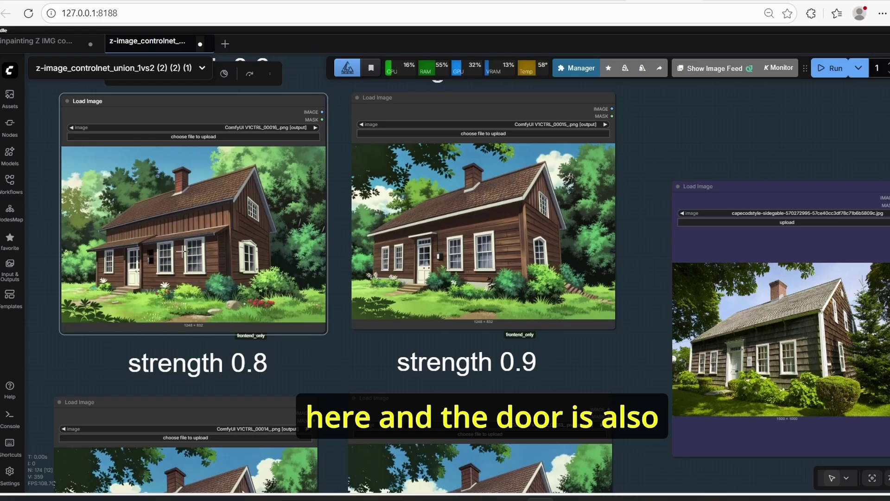
scroll(194, 246, "down", 2)
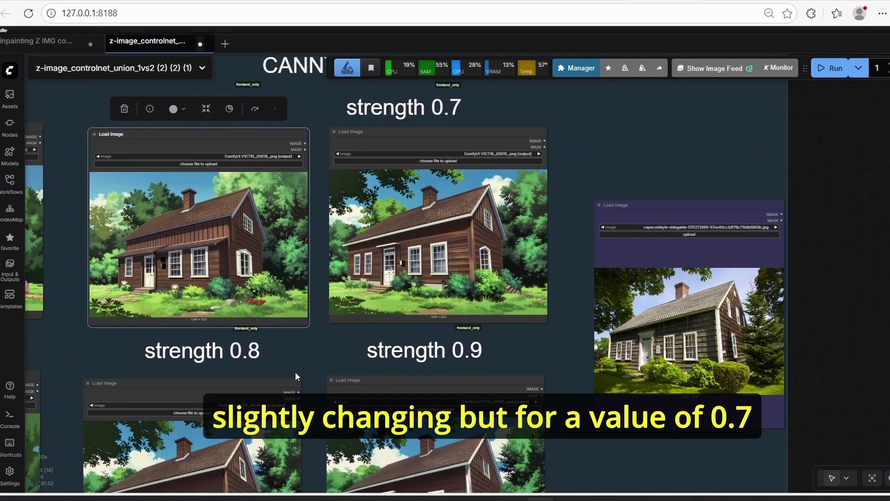
Step: Examine the canny house results at strengths 0.7, 0.8 and 0.9, with the 0.9 image up close
scroll(295, 371, "up", 3)
scroll(311, 361, "down", 2)
left_click_drag(317, 352, 367, 241)
scroll(385, 201, "down", 1)
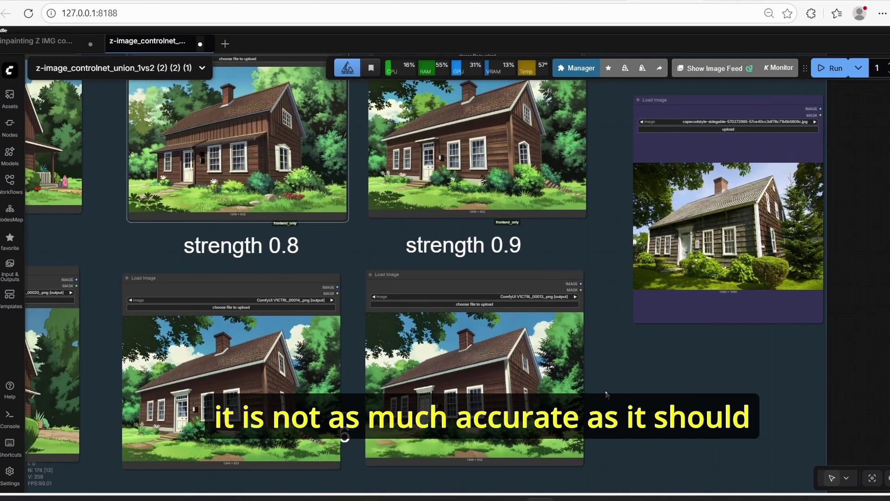
scroll(606, 394, "up", 1)
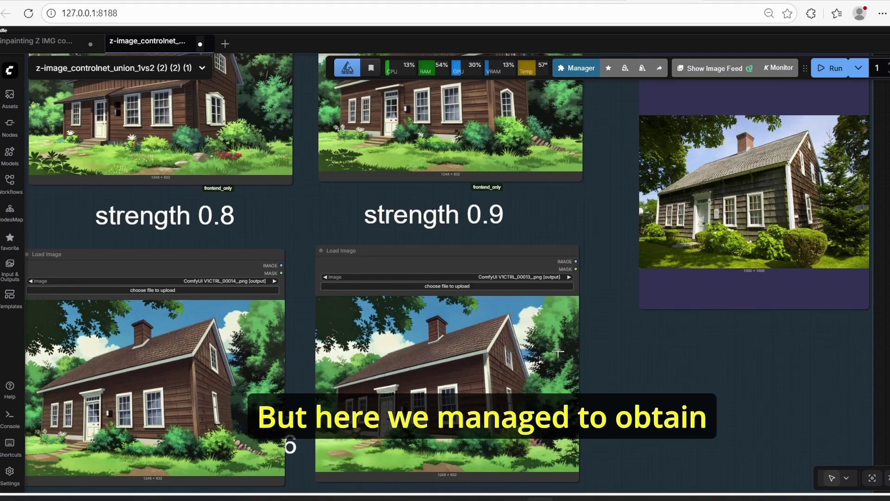
scroll(558, 353, "up", 8)
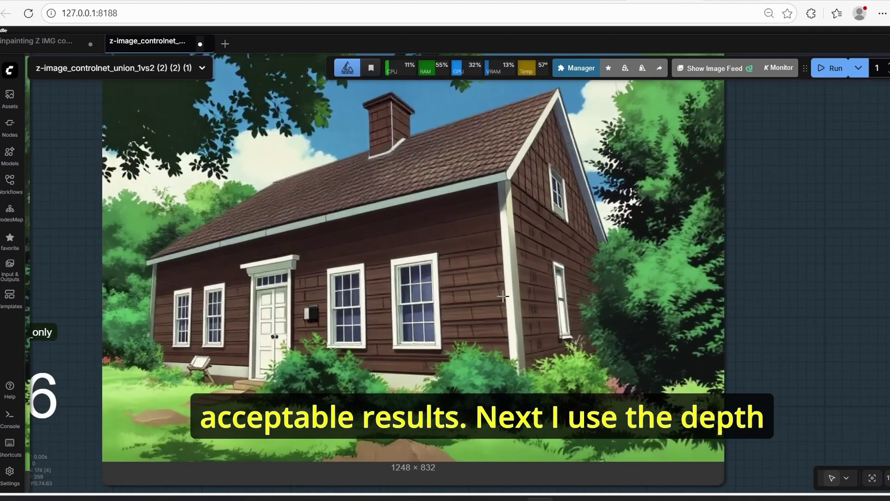
Step: Inspect the depth house results at strengths 0.6 and 0.7 in the version 1 results group
scroll(503, 295, "down", 15)
left_click_drag(311, 290, 560, 345)
scroll(218, 279, "up", 4)
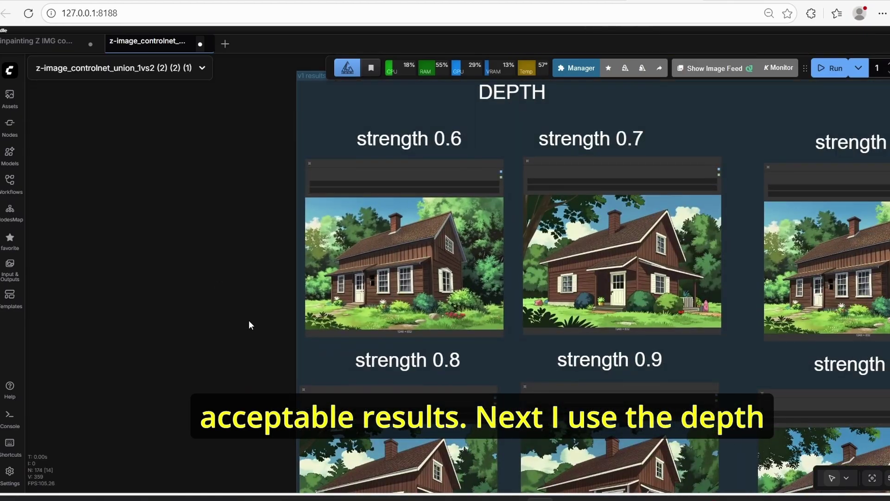
left_click_drag(276, 264, 263, 317)
left_click_drag(234, 381, 130, 344)
scroll(219, 380, "up", 2)
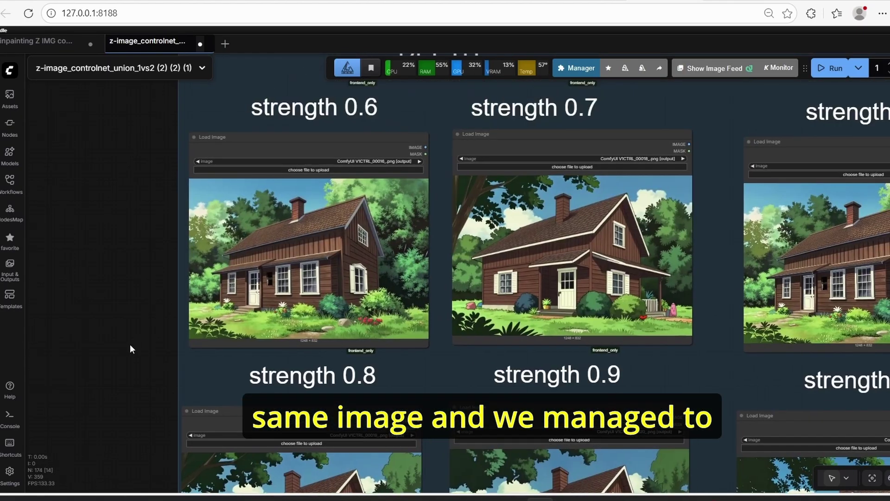
scroll(510, 195, "down", 1)
left_click_drag(433, 355, 426, 336)
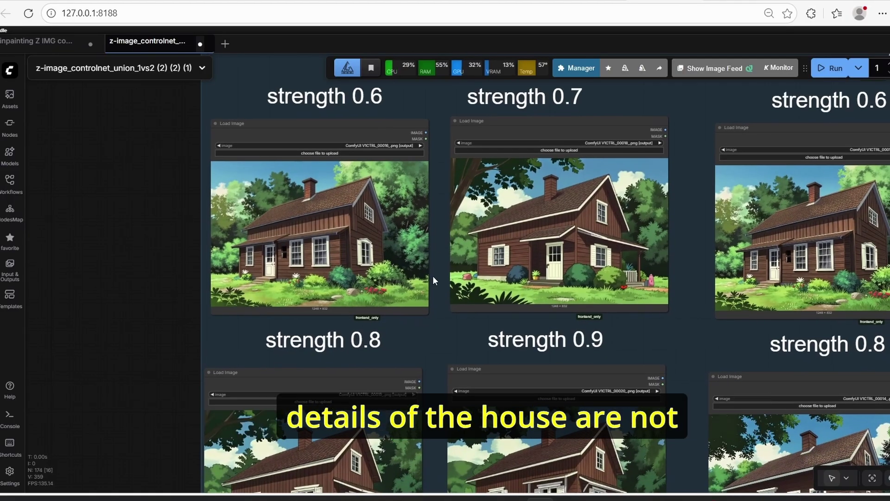
Step: Compare the depth house results at strengths 0.8 and 0.9 with the canny house results
scroll(442, 351, "down", 4)
scroll(425, 303, "up", 2)
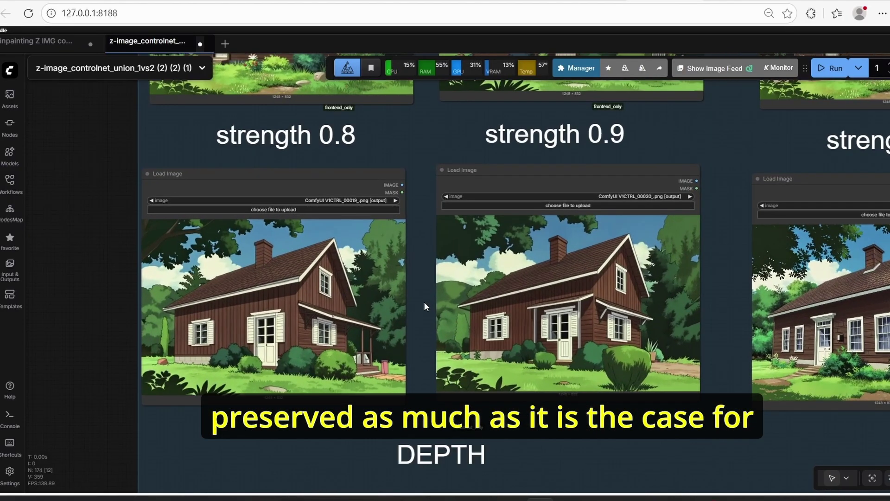
scroll(425, 306, "down", 3)
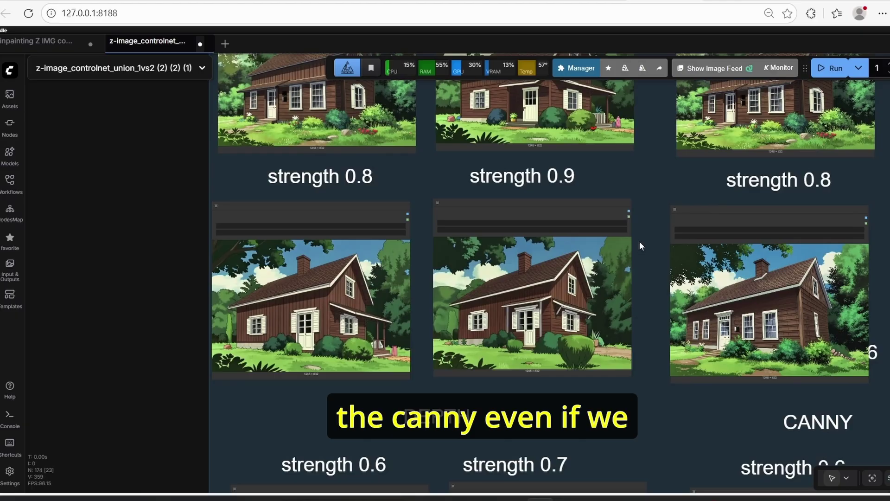
scroll(628, 268, "up", 4)
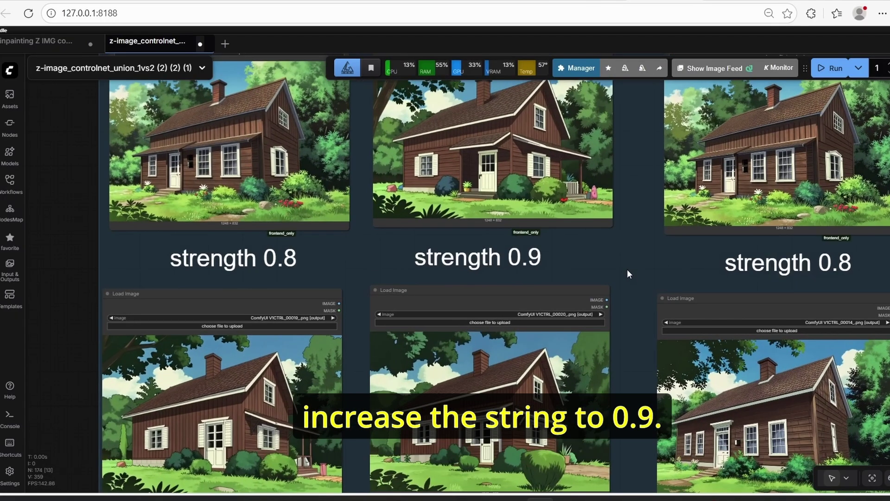
scroll(627, 269, "down", 3)
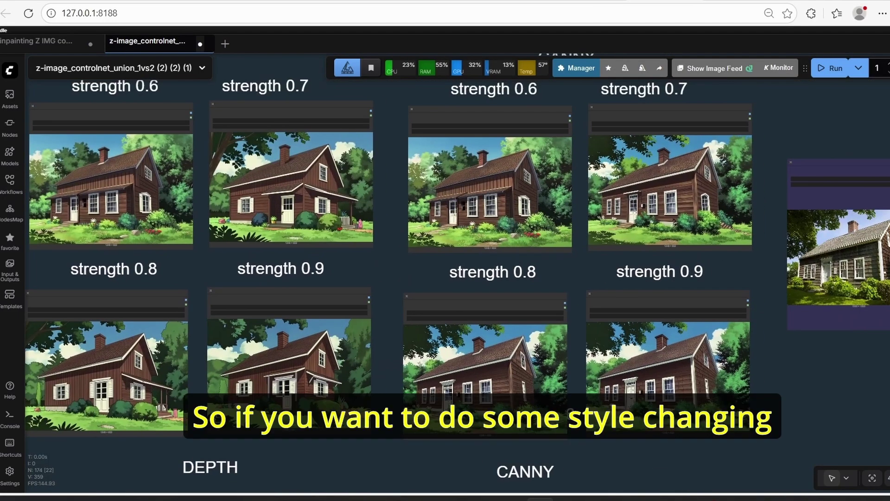
left_click_drag(886, 130, 853, 151)
scroll(886, 151, "up", 2)
left_click_drag(716, 129, 751, 180)
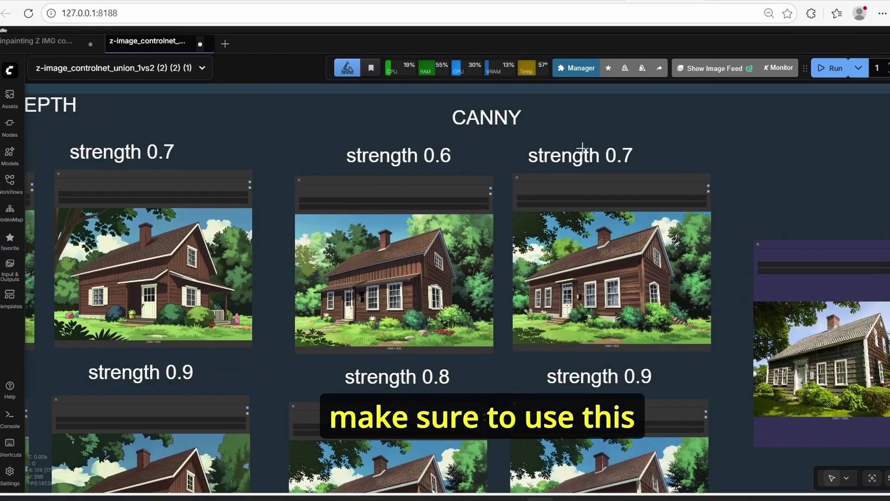
scroll(586, 149, "up", 2)
left_click(457, 114)
Step: View the original photo of the lady at the restaurant beside its version 1 results
scroll(457, 115, "down", 8)
left_click_drag(755, 426, 775, 226)
scroll(754, 249, "up", 1)
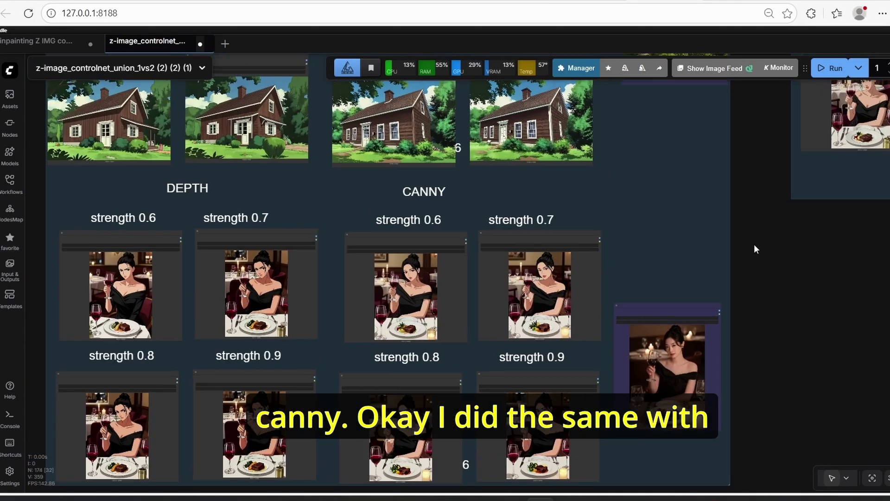
left_click_drag(767, 342, 748, 234)
scroll(742, 250, "up", 4)
left_click(653, 277)
scroll(672, 275, "down", 2)
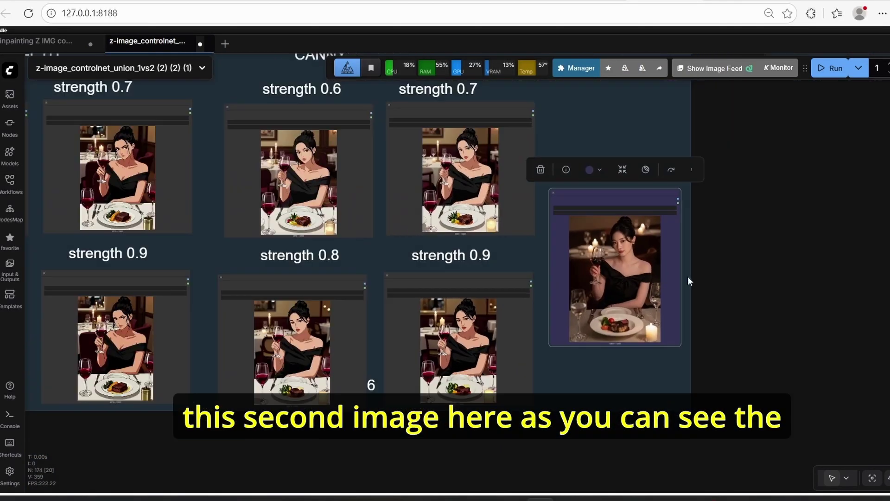
Step: Compare the canny results of the restaurant lady at strengths 0.6 and 0.7 with the original photo
left_click_drag(724, 263, 842, 322)
scroll(397, 165, "up", 3)
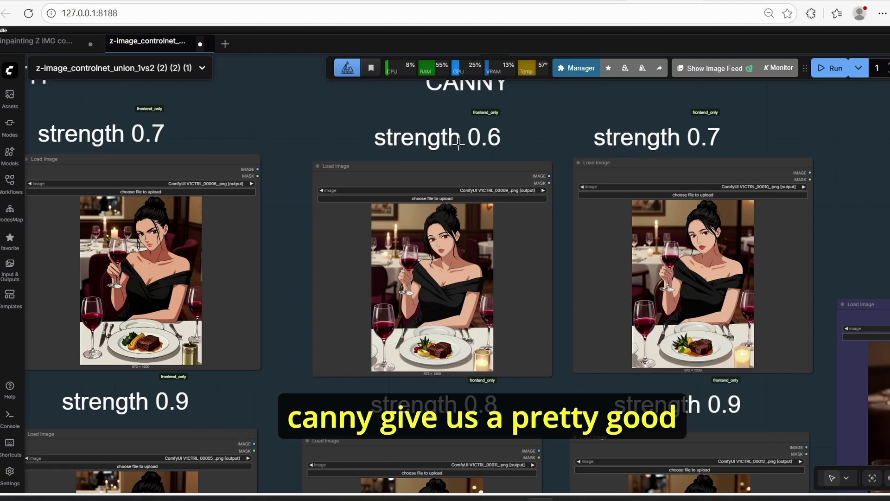
scroll(530, 159, "down", 1)
left_click_drag(556, 386, 430, 272)
scroll(421, 146, "up", 1)
scroll(517, 262, "down", 1)
scroll(518, 193, "up", 2)
scroll(484, 221, "down", 1)
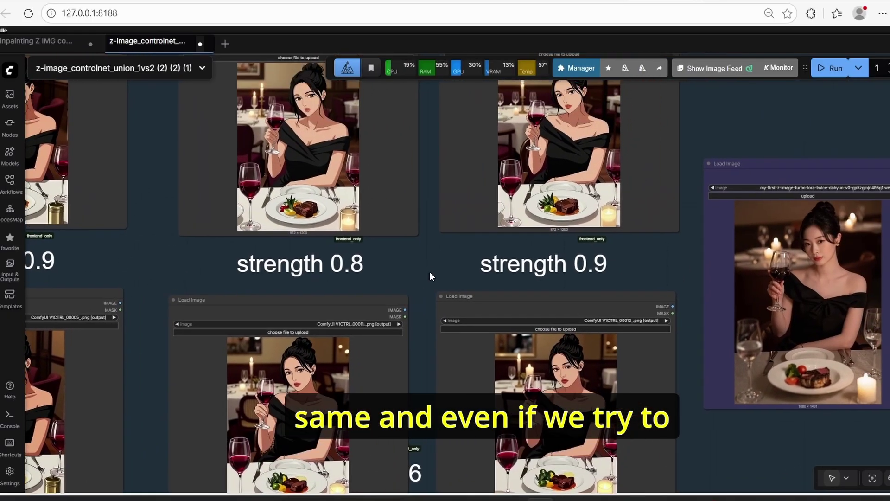
Step: Inspect the canny results of the restaurant lady at strengths 0.8 and 0.9, with the 0.9 image up close
scroll(603, 269, "down", 3)
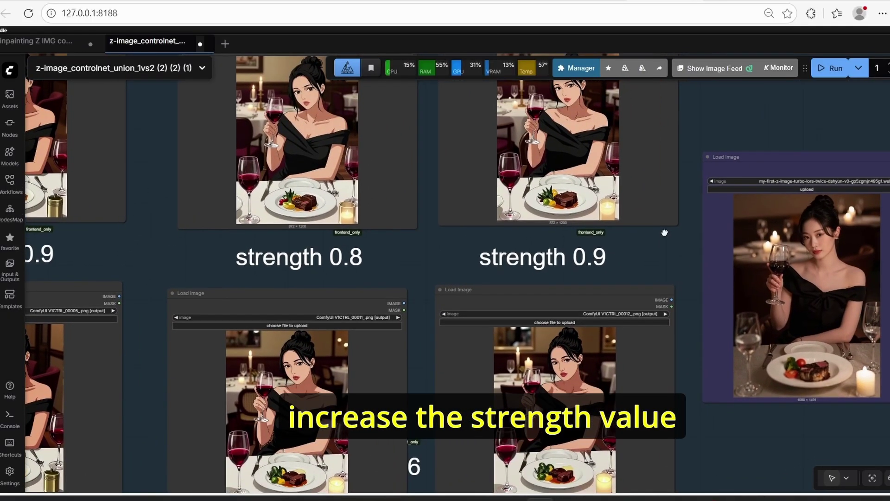
scroll(663, 218, "up", 2)
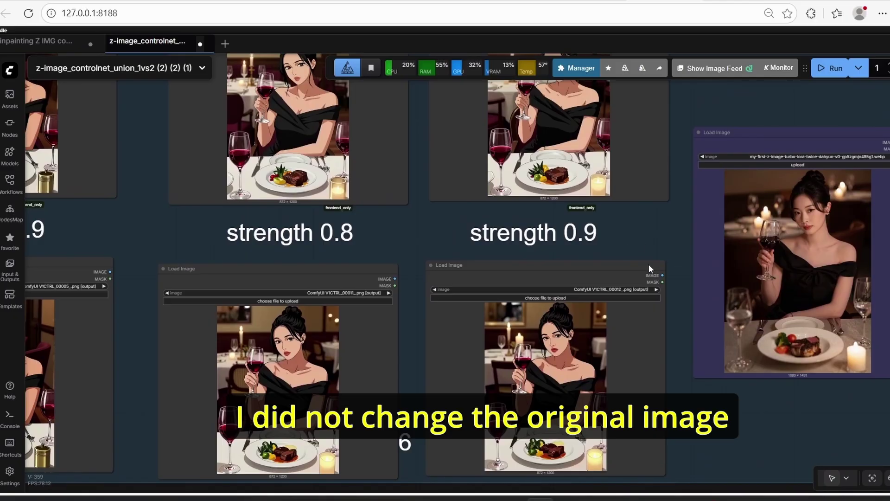
left_click_drag(435, 228, 459, 250)
scroll(486, 274, "up", 3)
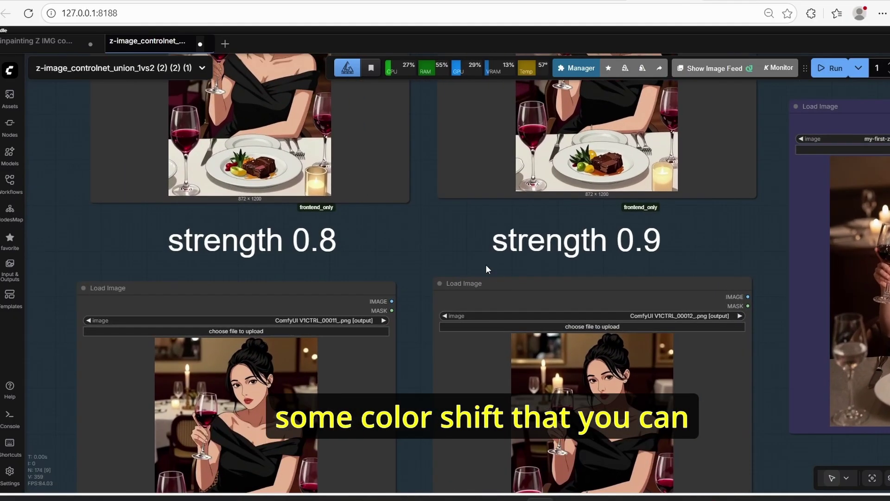
scroll(486, 264, "down", 3)
scroll(504, 263, "up", 6)
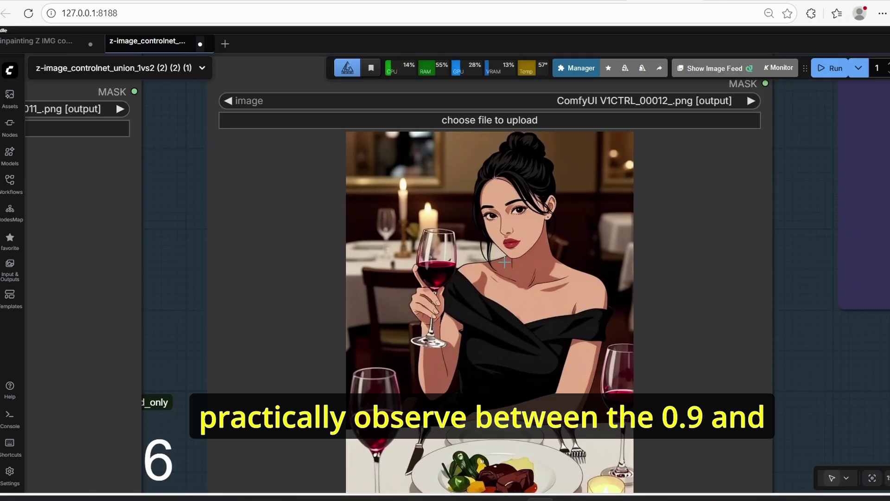
Step: Compare the colors of the canny restaurant lady images between strengths 0.6 and 0.9
scroll(504, 263, "down", 6)
scroll(418, 274, "up", 4)
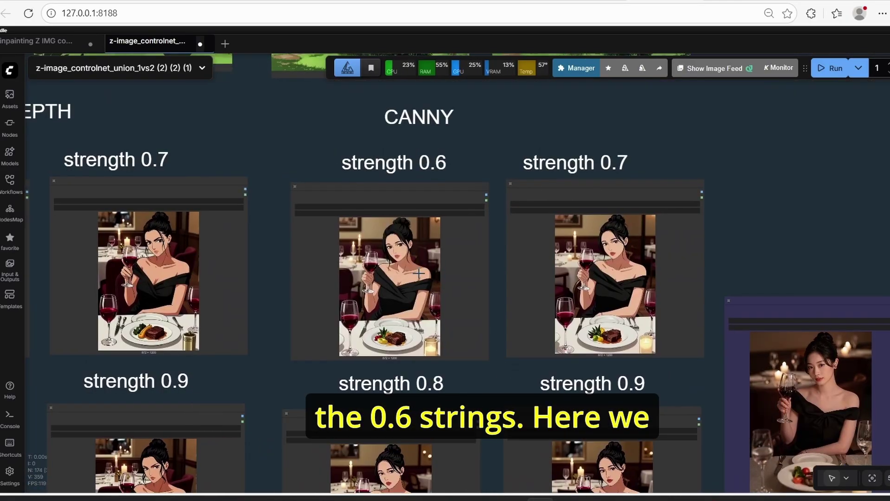
scroll(408, 269, "up", 8)
left_click(391, 272)
scroll(391, 272, "down", 6)
left_click_drag(530, 382, 322, 75)
scroll(465, 283, "up", 8)
left_click(542, 320)
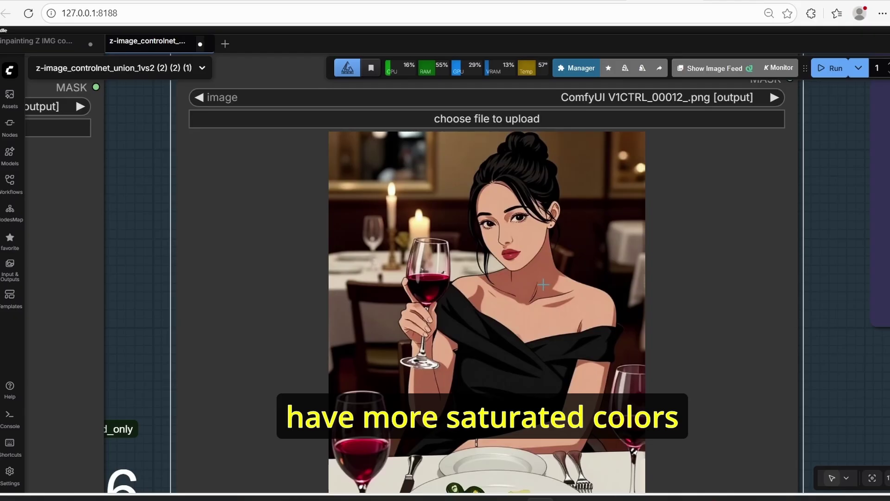
scroll(543, 284, "down", 5)
scroll(418, 176, "up", 3)
left_click(434, 184)
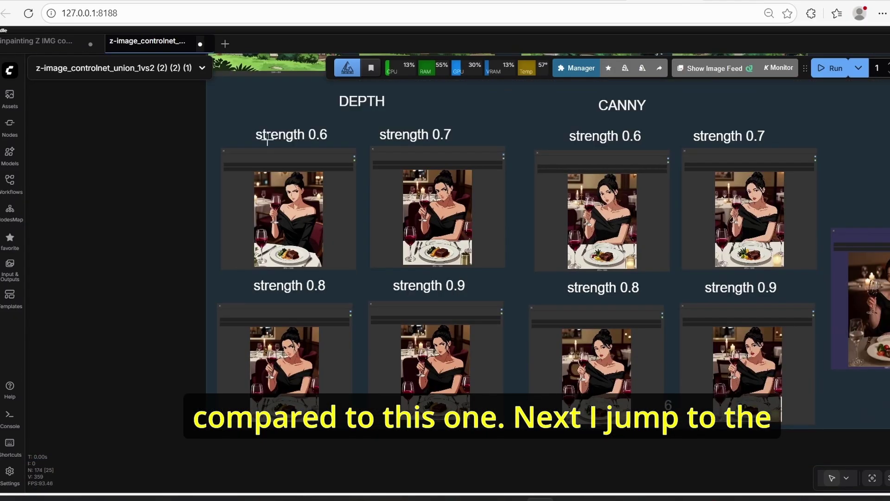
Step: Compare the depth results of the restaurant lady at strengths 0.6 and 0.7
scroll(185, 161, "up", 8)
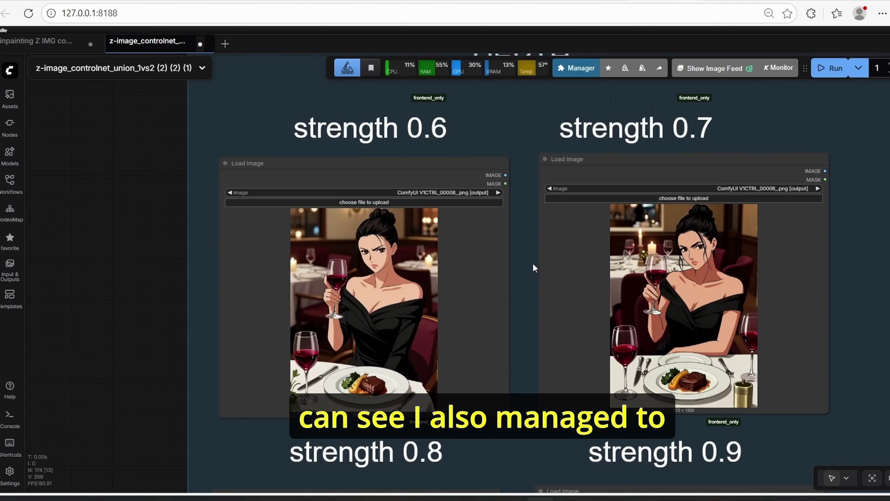
scroll(516, 377, "down", 4)
scroll(477, 288, "up", 2)
left_click_drag(478, 288, 506, 356)
scroll(458, 154, "up", 4)
scroll(459, 154, "down", 4)
left_click_drag(507, 107, 441, 162)
scroll(408, 182, "up", 2)
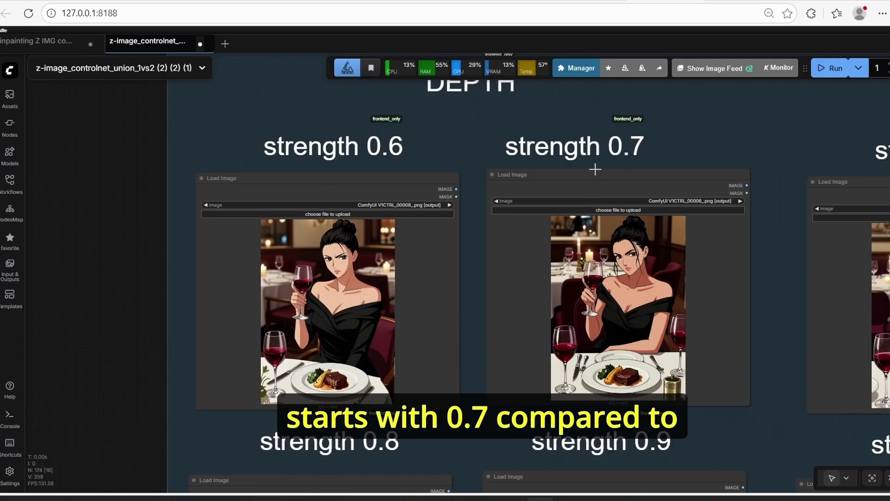
Step: Examine the depth results of the restaurant lady at strengths 0.8 and 0.9
scroll(469, 370, "down", 2)
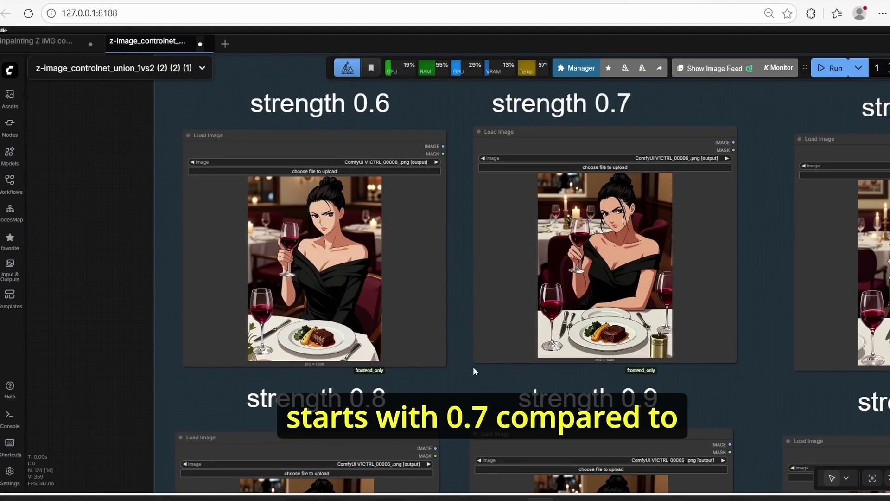
scroll(472, 366, "down", 2)
scroll(526, 337, "up", 4)
left_click_drag(444, 437, 451, 194)
scroll(572, 308, "up", 3)
left_click(650, 317)
scroll(650, 318, "down", 2)
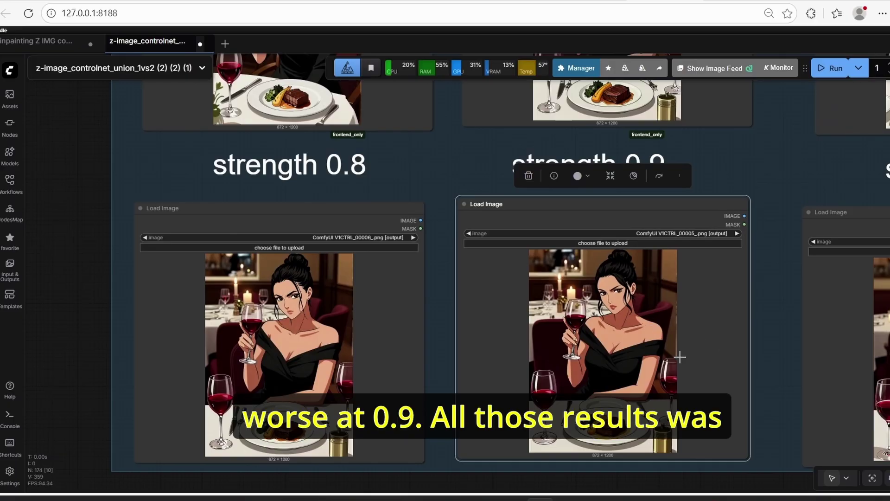
Step: Look over all version 1 depth and canny results, from the restaurant lady up to the house images
left_click(794, 354)
scroll(794, 360, "down", 5)
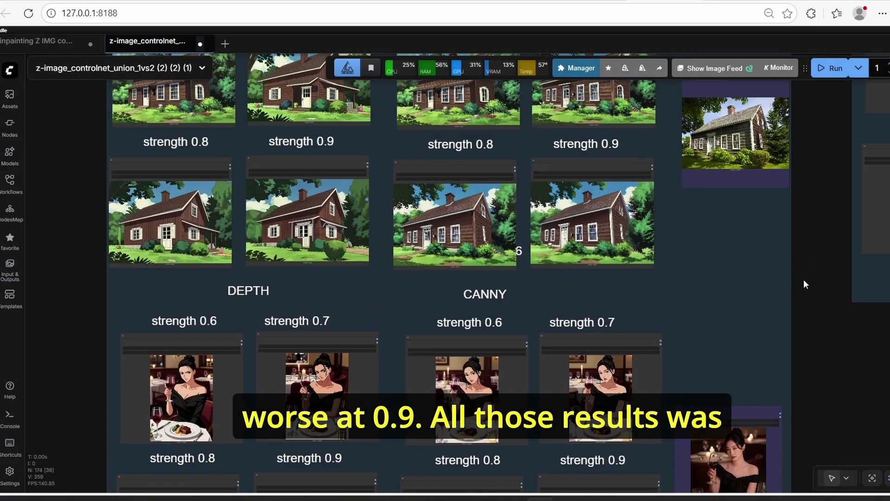
scroll(803, 279, "down", 2)
left_click_drag(818, 292, 874, 478)
scroll(402, 193, "up", 4)
scroll(545, 190, "up", 5)
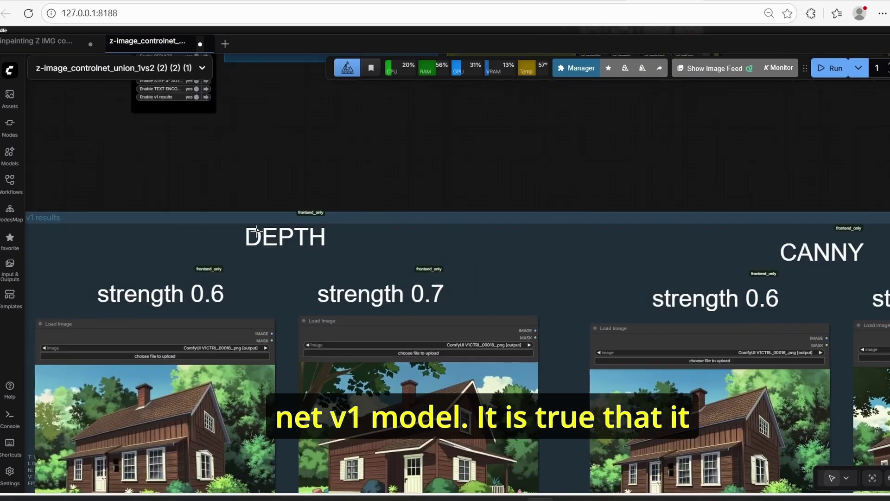
scroll(251, 235, "down", 9)
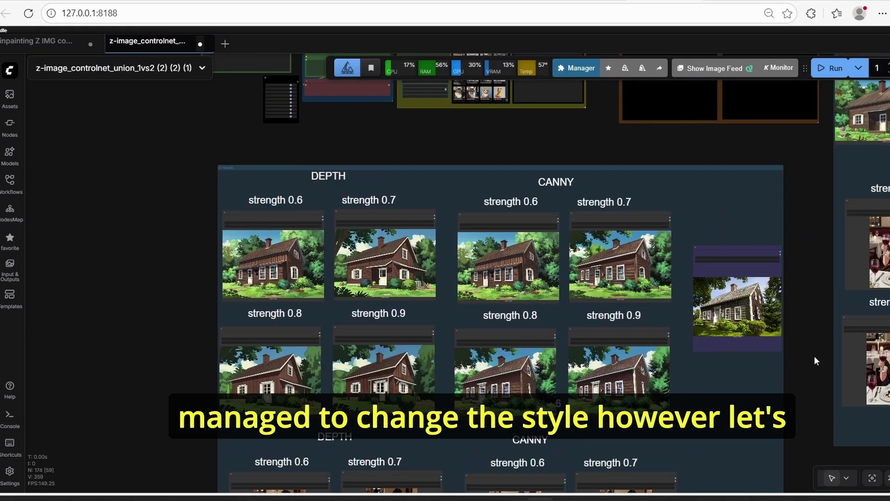
scroll(813, 405, "down", 2)
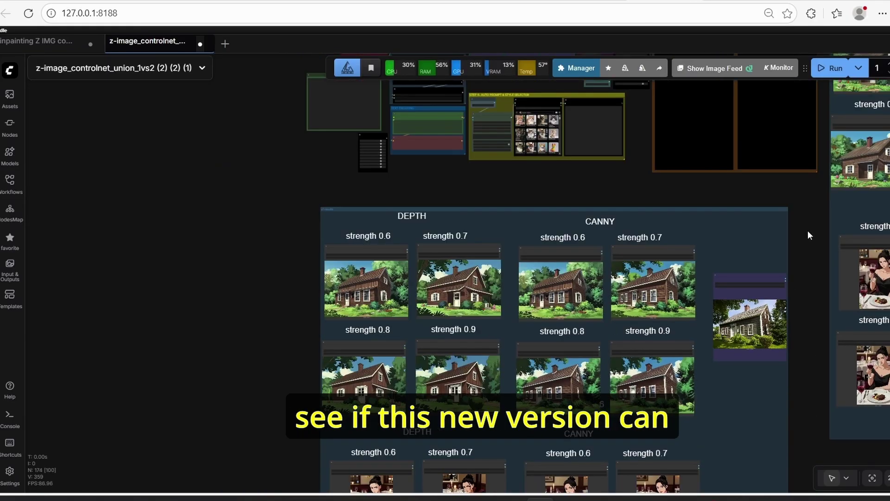
Step: Compare the version 2.1 canny house results at strengths 0.6 to 0.9 with the original house photo
left_click_drag(808, 231, 360, 405)
scroll(706, 166, "up", 7)
left_click_drag(730, 164, 647, 139)
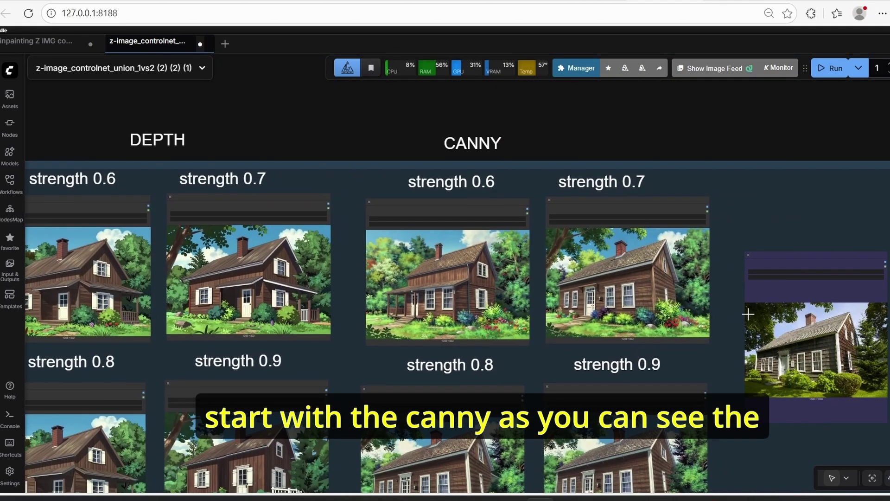
scroll(743, 346, "up", 2)
left_click_drag(710, 397, 692, 317)
left_click_drag(700, 268, 695, 320)
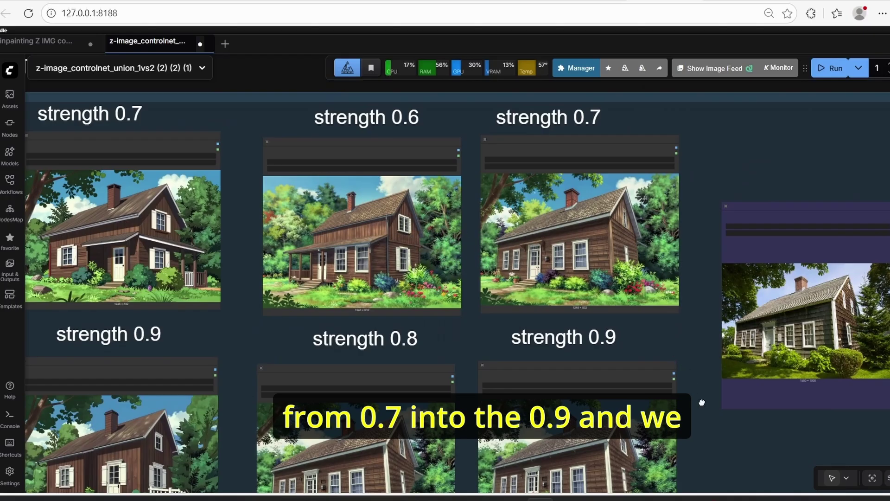
left_click_drag(700, 401, 708, 291)
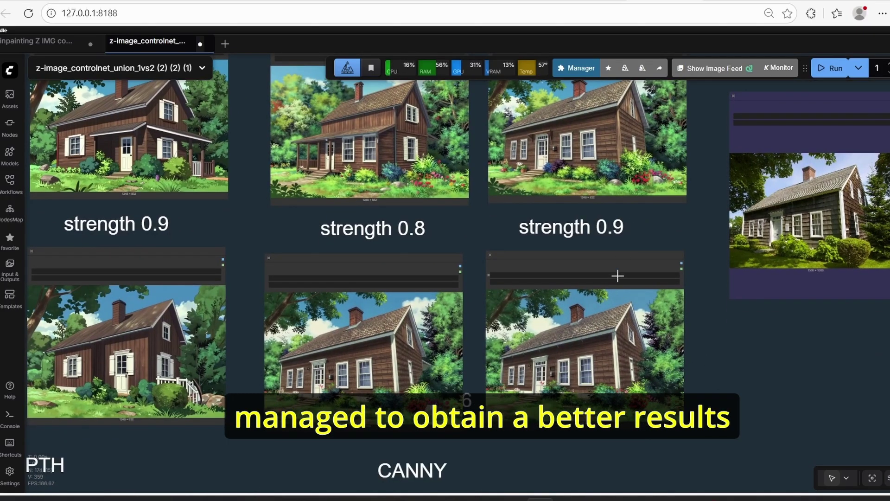
Step: Inspect the details of the version 2.1 canny house images at strengths 0.8 and 0.9 up close
scroll(587, 354, "up", 4)
scroll(586, 355, "up", 3)
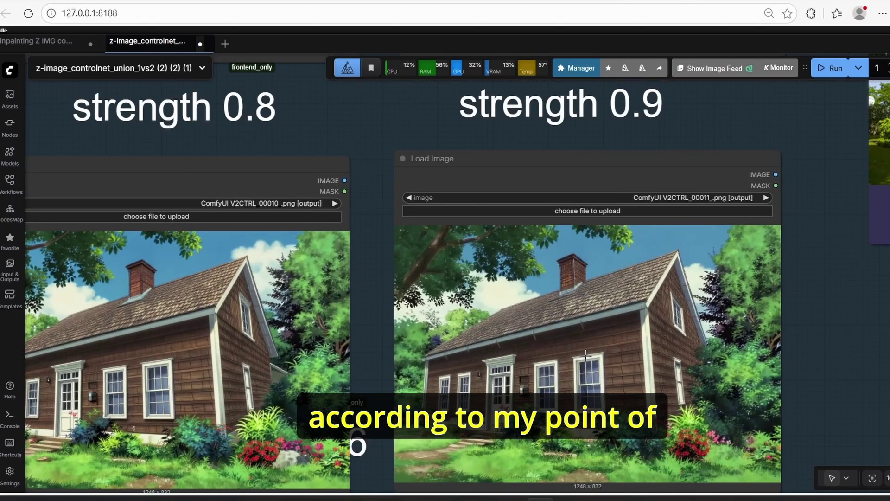
scroll(586, 355, "down", 2)
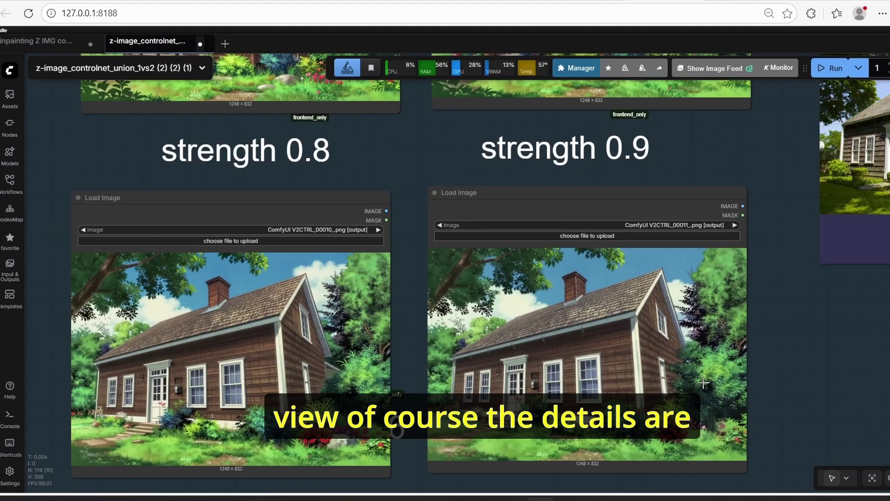
scroll(704, 382, "down", 3)
scroll(717, 355, "up", 1)
scroll(628, 379, "up", 2)
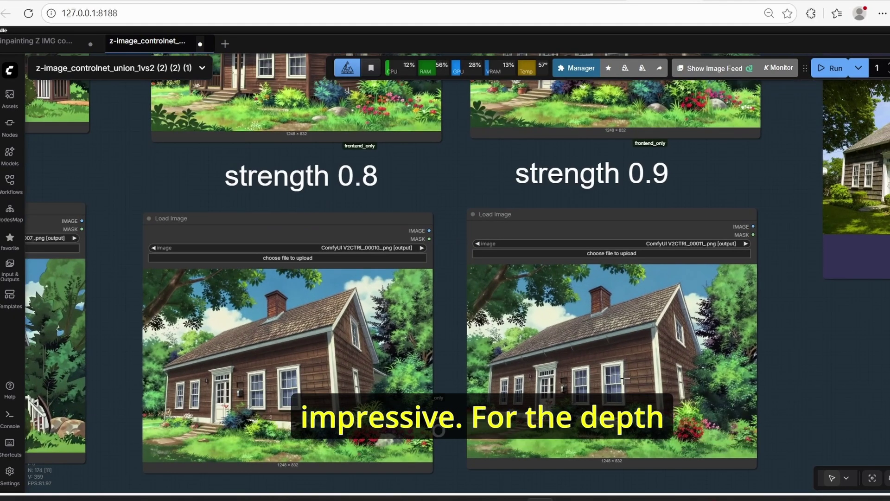
Step: Examine the version 2.1 depth house results across strengths 0.6 to 0.9
scroll(598, 362, "down", 7)
left_click_drag(323, 259, 654, 333)
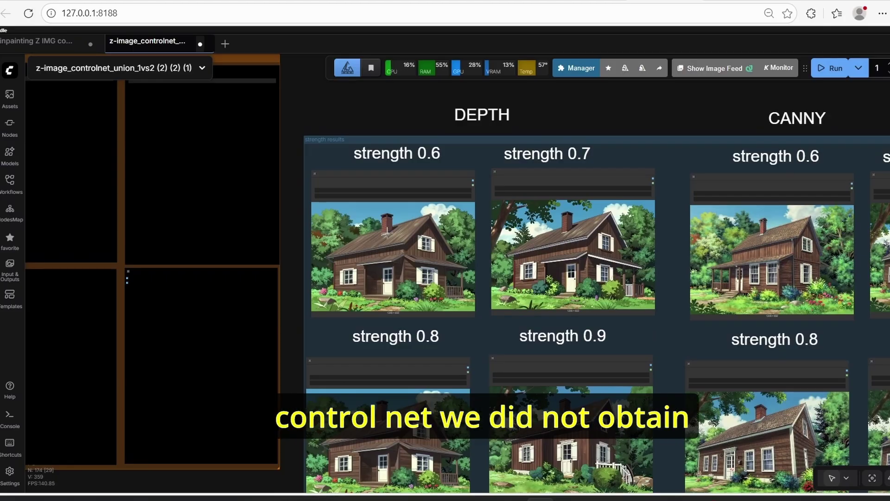
scroll(401, 235, "up", 3)
scroll(527, 393, "down", 1)
left_click_drag(520, 398, 452, 193)
scroll(606, 405, "up", 1)
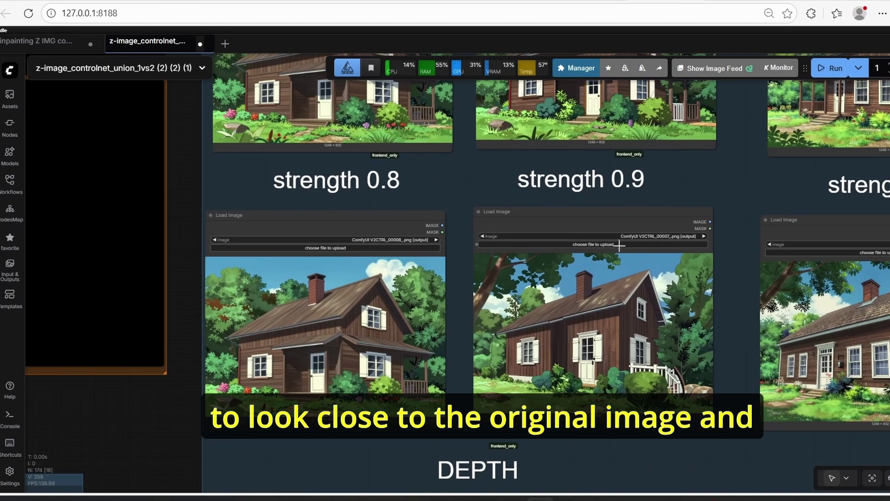
Step: Compare the version 2.1 canny restaurant lady images at strengths 0.6 and 0.7 with the original photo
scroll(690, 296, "down", 5)
left_click_drag(675, 375, 317, 89)
scroll(751, 134, "up", 1)
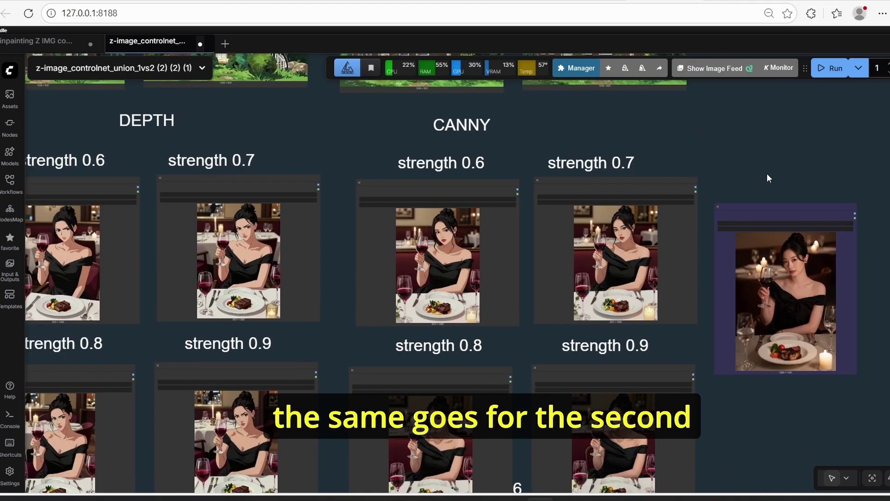
left_click_drag(767, 173, 814, 132)
scroll(741, 284, "up", 3)
left_click_drag(694, 314, 757, 331)
left_click_drag(580, 146, 574, 183)
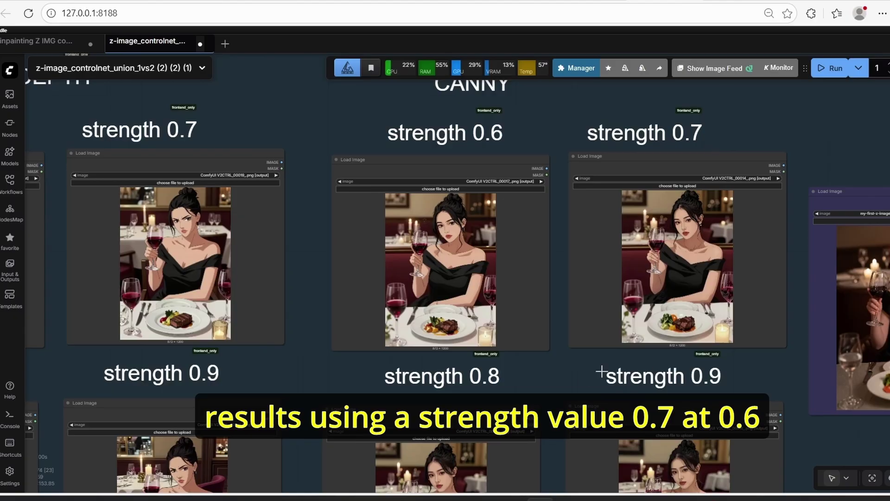
Step: Check the colors of the version 2.1 canny restaurant lady images across strengths 0.6 to 0.9
scroll(562, 370, "down", 1)
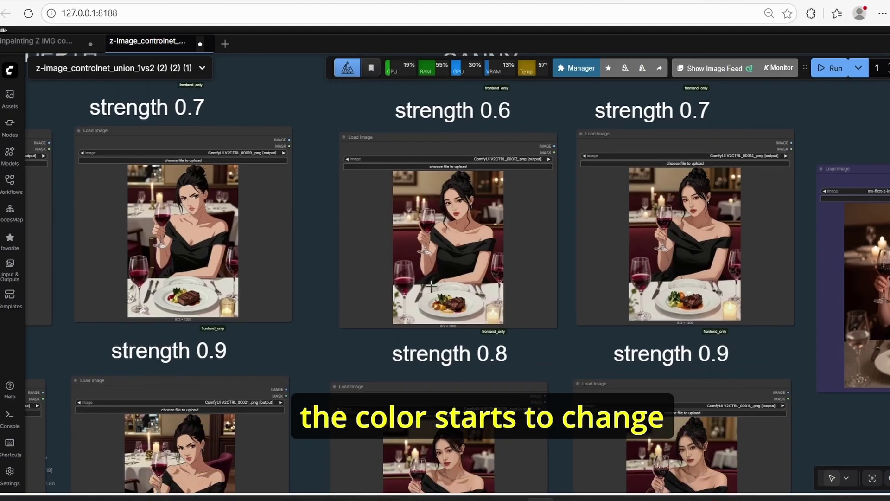
scroll(517, 277, "down", 1)
left_click_drag(563, 376, 461, 192)
scroll(517, 277, "up", 2)
scroll(621, 318, "up", 4)
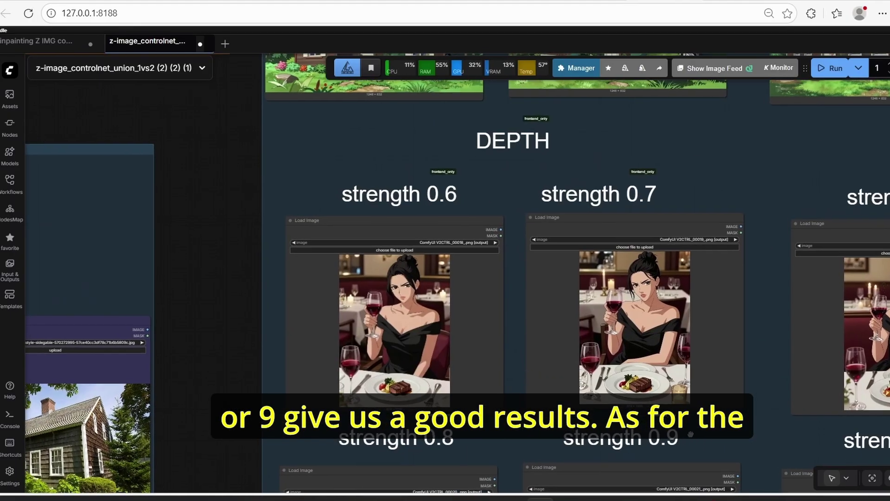
Step: Examine details and facial expression in the version 2.1 depth restaurant lady images, with strength 0.7 up close
left_click_drag(691, 437, 687, 342)
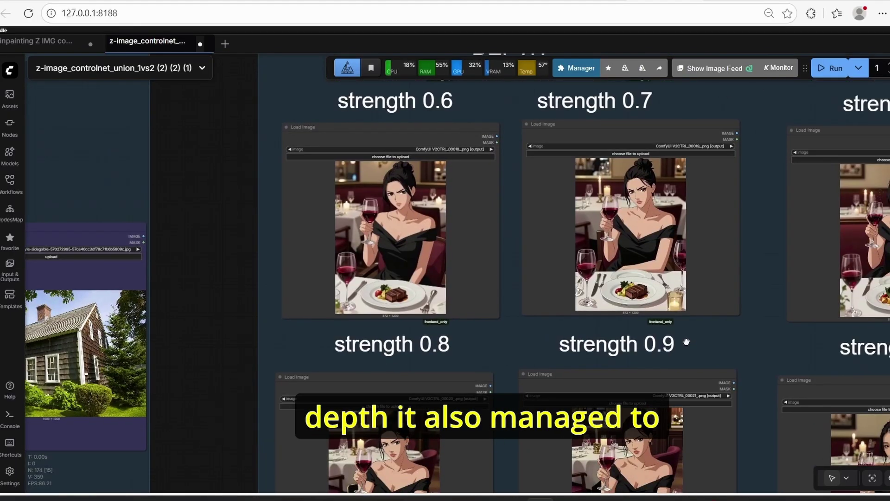
scroll(503, 329, "up", 1)
left_click_drag(497, 357, 414, 291)
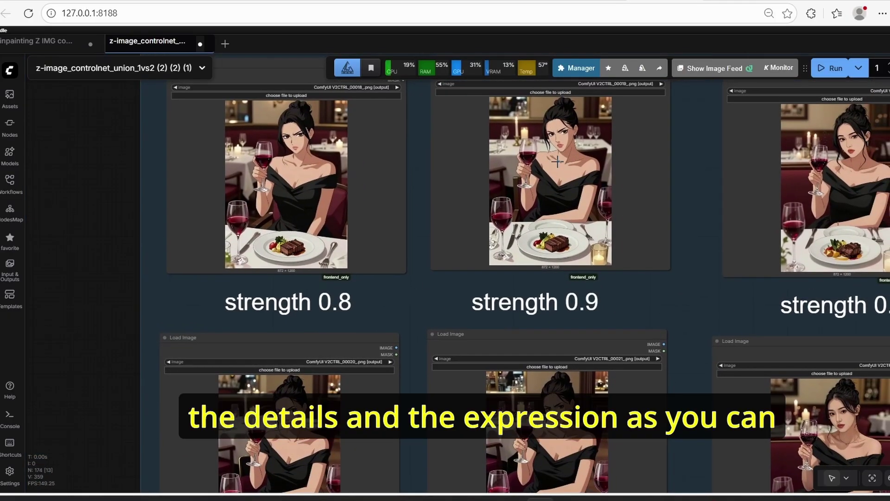
scroll(593, 140, "up", 2)
scroll(588, 139, "up", 4)
scroll(517, 171, "down", 5)
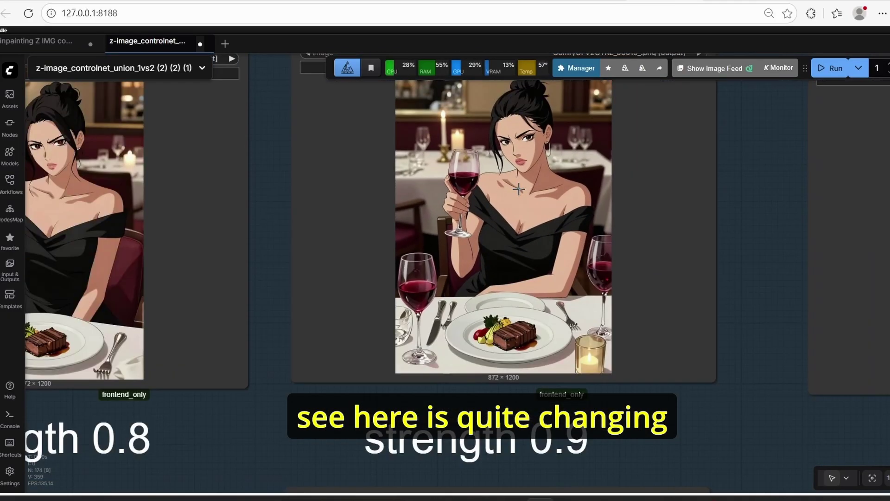
Step: Review the version 2.1 depth and canny restaurant lady results side by side
scroll(603, 293, "down", 3)
scroll(622, 304, "down", 4)
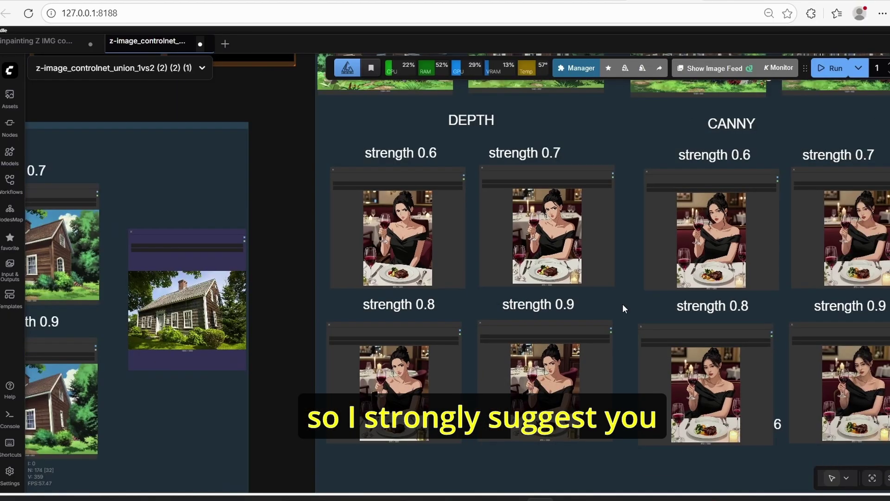
left_click_drag(622, 304, 515, 314)
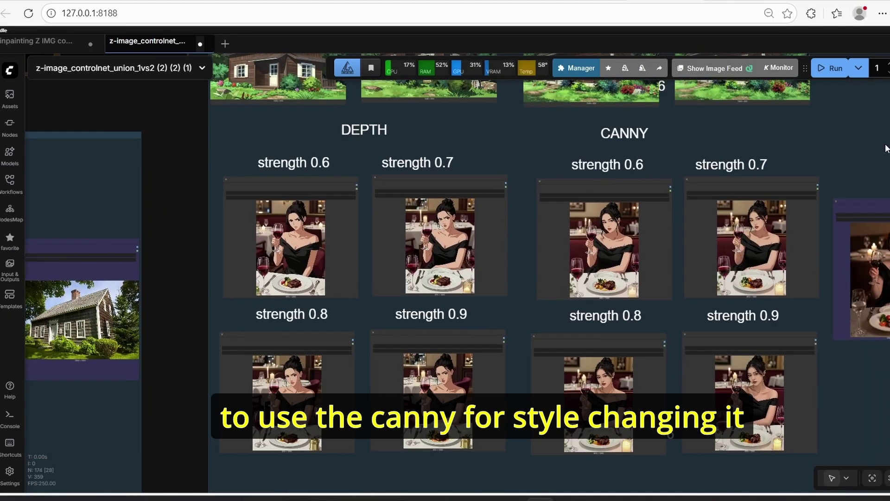
scroll(857, 148, "down", 2)
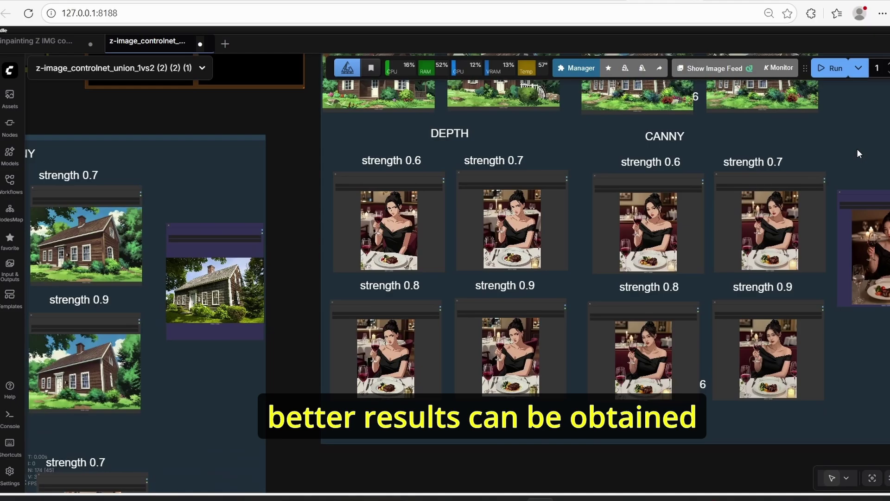
left_click_drag(283, 121, 334, 187)
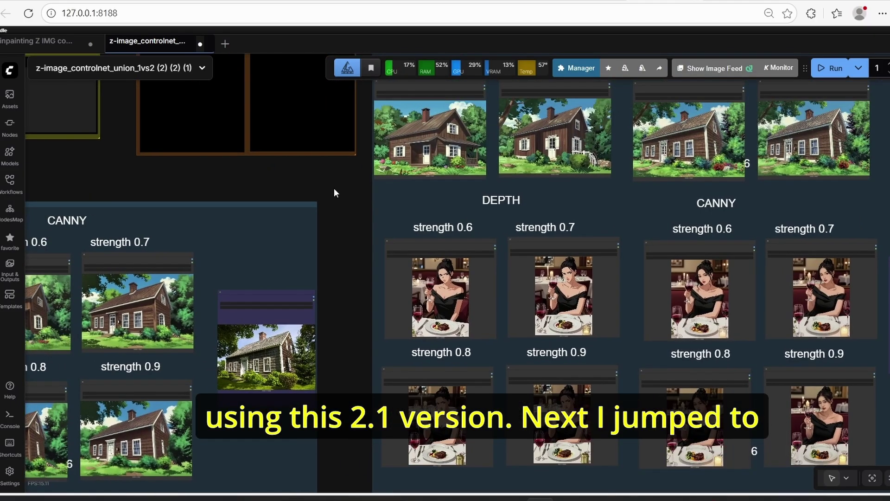
Step: View the OpenPose result images beside the version 2.1 strength results
scroll(339, 192, "down", 2)
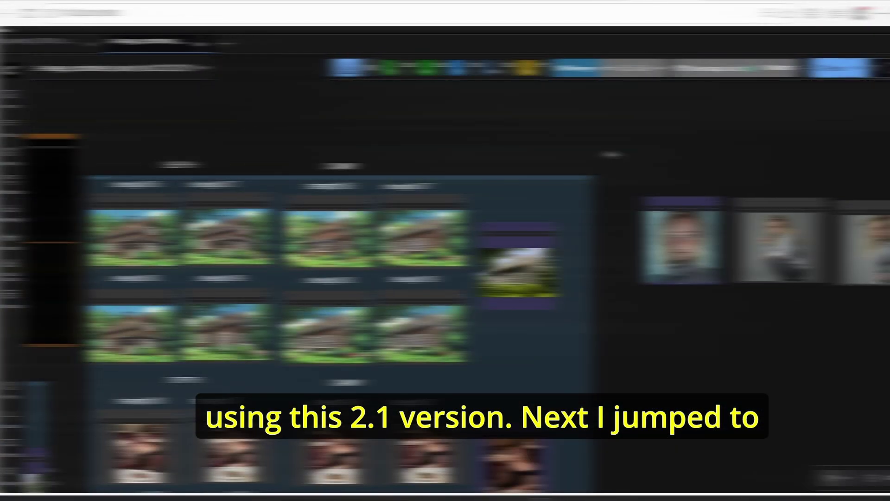
scroll(656, 149, "up", 2)
scroll(655, 182, "up", 2)
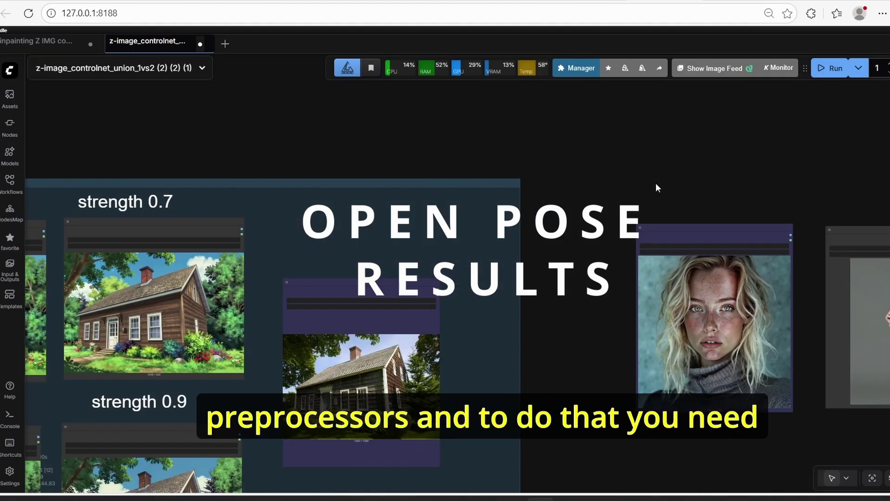
Step: Activate the bypassed DWPose Estimator node in the step 3 ControlNet image group
scroll(655, 182, "down", 13)
left_click_drag(472, 151, 715, 143)
scroll(463, 161, "up", 4)
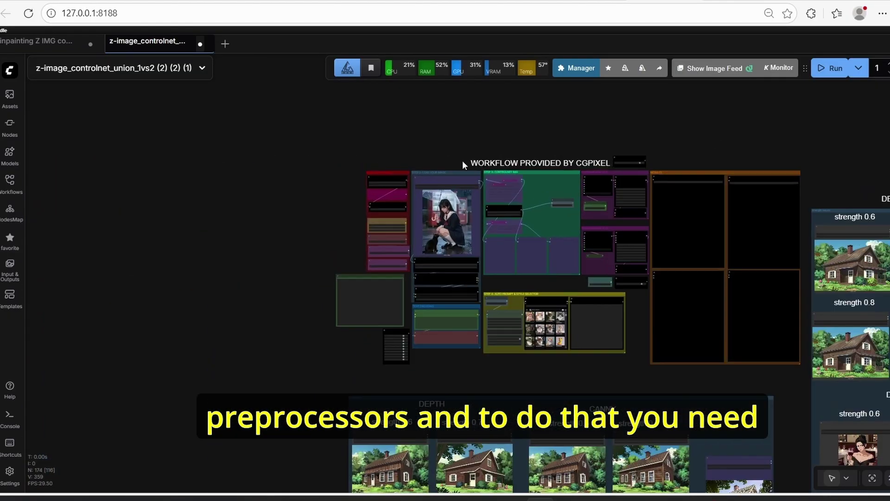
scroll(510, 156, "up", 4)
left_click(477, 209)
key("ctrl+b")
Step: Bypass the depth preprocessor and connect the DWPose Estimator's image output to Set_CONTROL IMG
left_click_drag(476, 207, 696, 298)
left_click(496, 317)
key("ctrl+b")
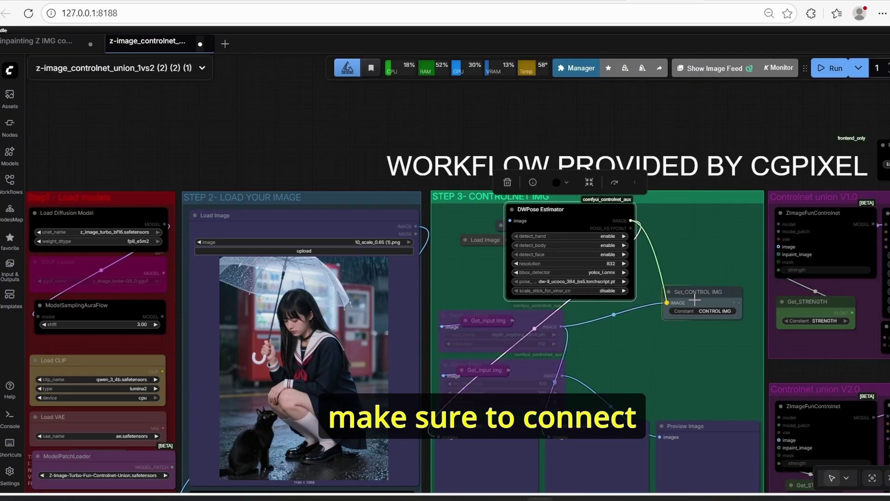
left_click(695, 301)
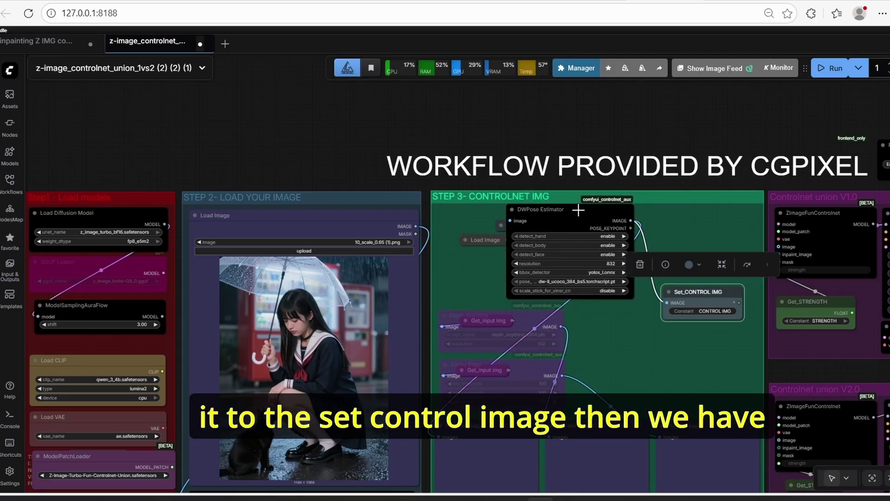
Step: Expand the collapsed Load Image node feeding the DWPose Estimator and place it above the step 2 group
left_click_drag(578, 210, 664, 210)
left_click(466, 240)
scroll(516, 247, "down", 3)
left_click_drag(516, 247, 366, 93)
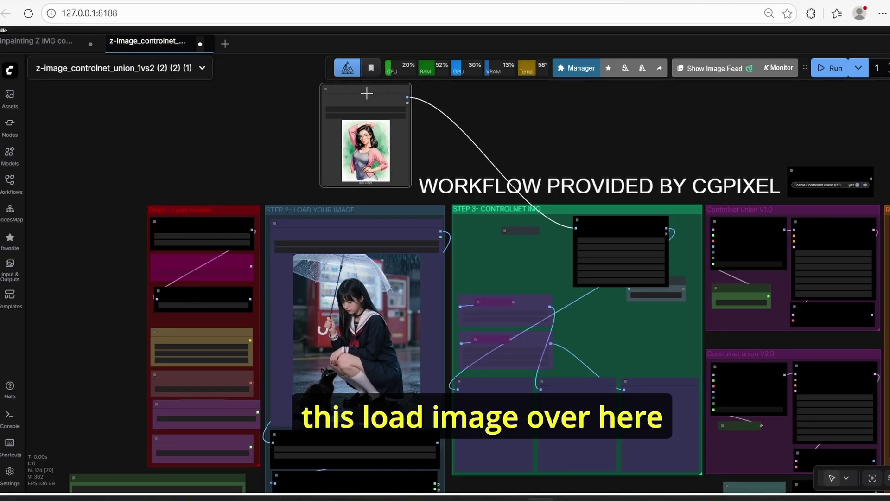
Step: Reposition the DWPose Estimator at the upper left of the step 3 ControlNet image group
scroll(585, 178, "up", 4)
left_click_drag(628, 263, 463, 259)
left_click_drag(464, 136, 469, 194)
scroll(469, 187, "up", 2)
scroll(476, 184, "down", 3)
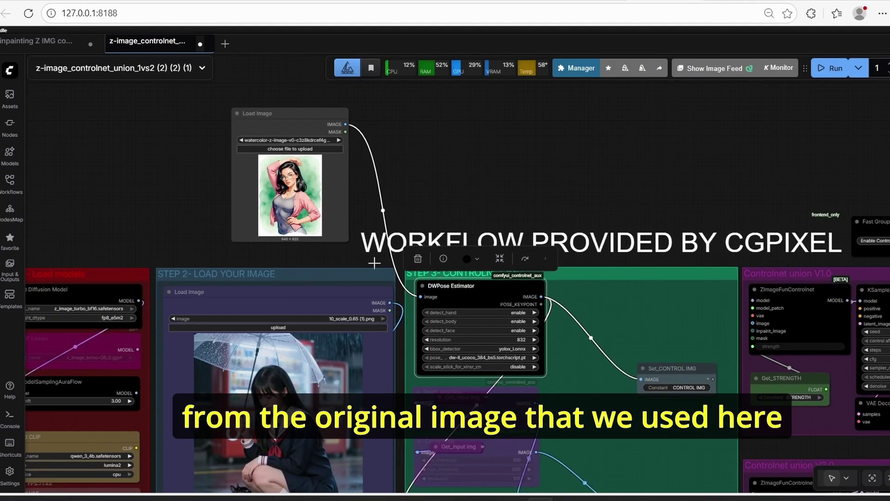
Step: Compare the pose reference in the upper Load Image node with the original image in step 2
left_click(275, 321)
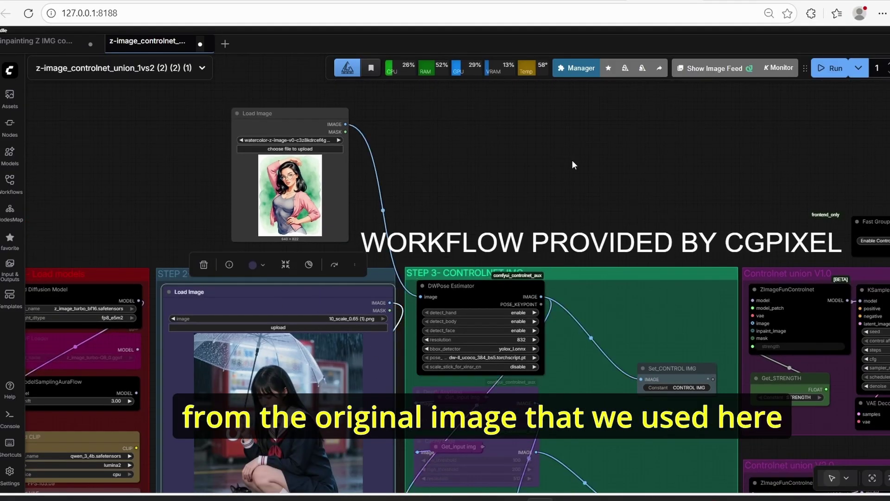
scroll(572, 163, "down", 4)
scroll(570, 144, "up", 2)
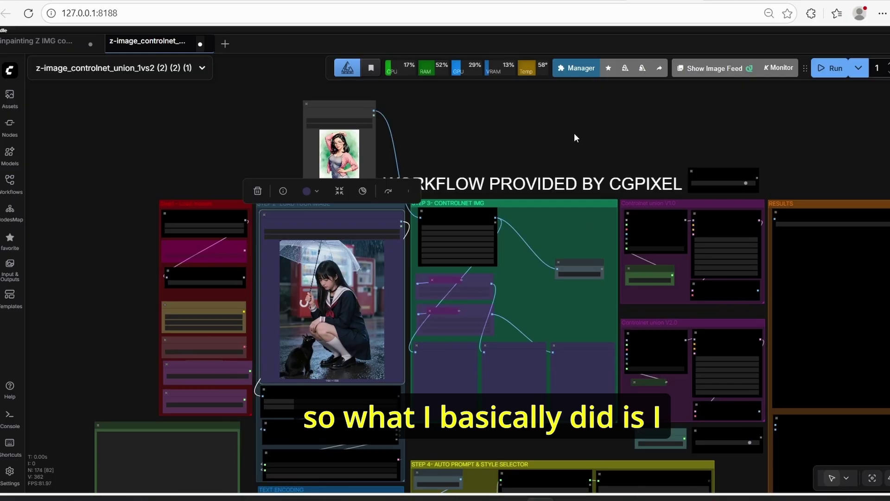
scroll(523, 151, "up", 3)
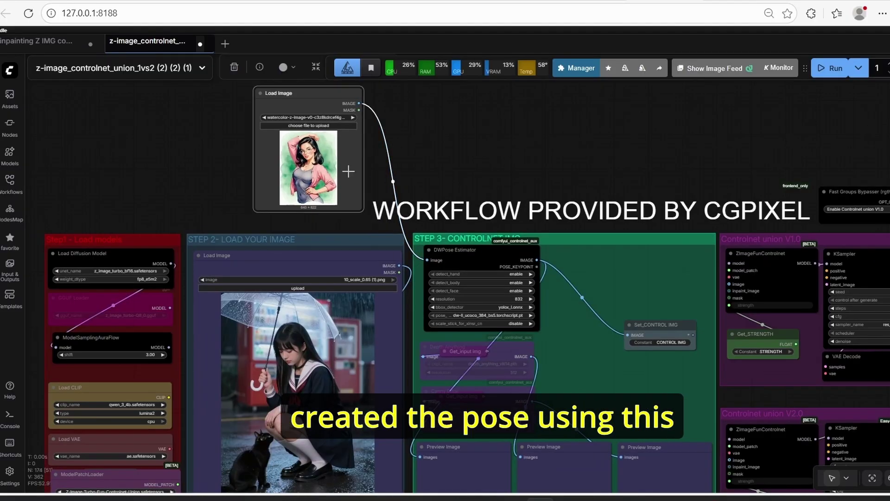
Step: Move the CLIP Text Encode node aside and the Get_prompt node out of the Text Encoding group
scroll(499, 151, "down", 4)
left_click_drag(488, 430, 499, 266)
scroll(318, 386, "up", 9)
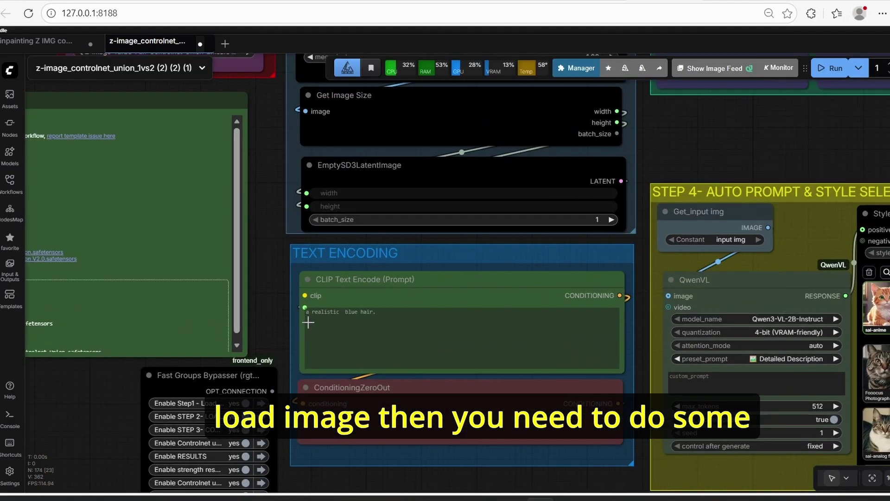
scroll(308, 323, "up", 3)
left_click_drag(340, 288, 644, 309)
left_click_drag(535, 277, 225, 326)
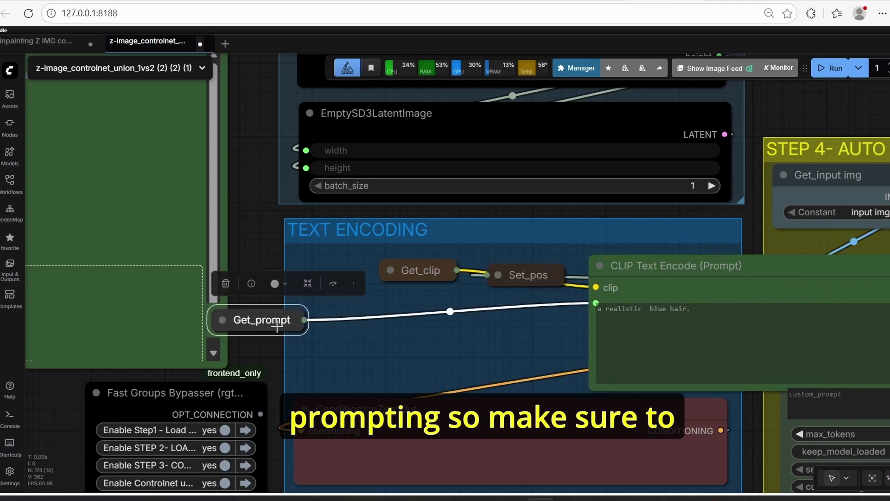
Step: Expand Get_prompt, disconnect it from the CLIP Text Encode node, and place the encode node back in the Text Encoding group
left_click(222, 320)
left_click_drag(600, 304, 431, 320)
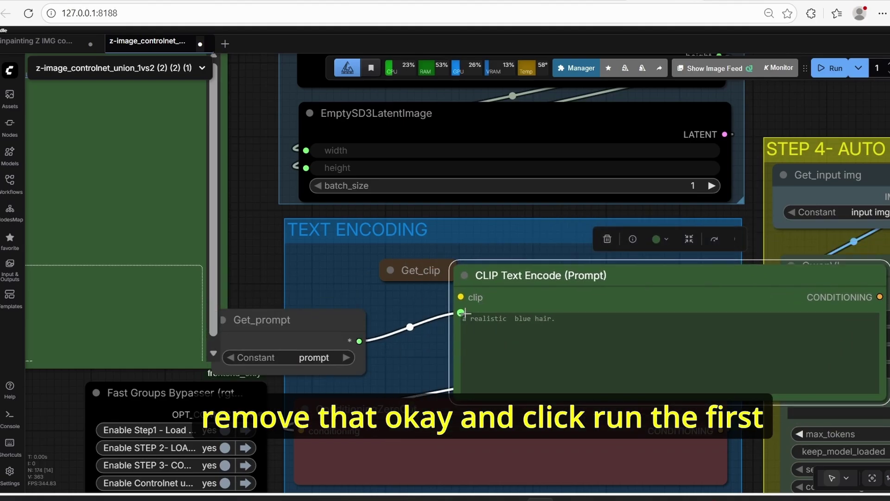
scroll(430, 326, "down", 2)
left_click_drag(466, 307, 485, 293)
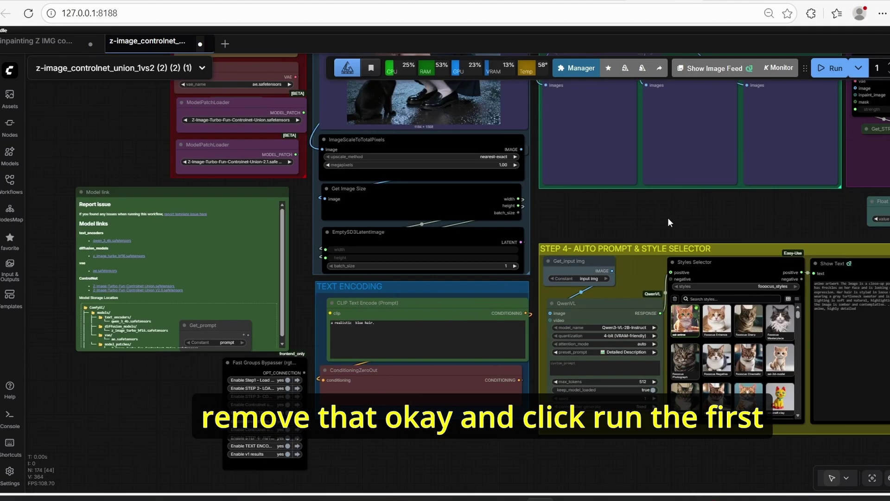
Step: Copy the entire generated image description from the Show Text node in the step 4 group
left_click_drag(669, 224, 577, 219)
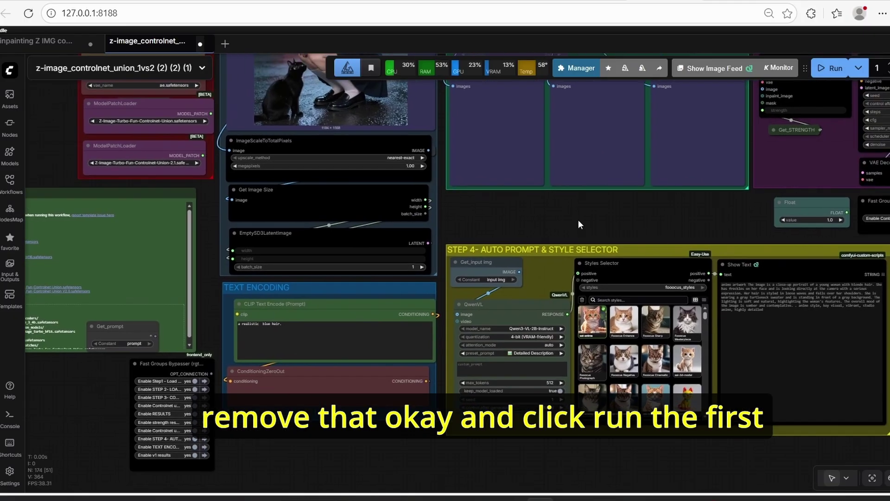
left_click_drag(701, 231, 587, 209)
scroll(637, 293, "up", 5)
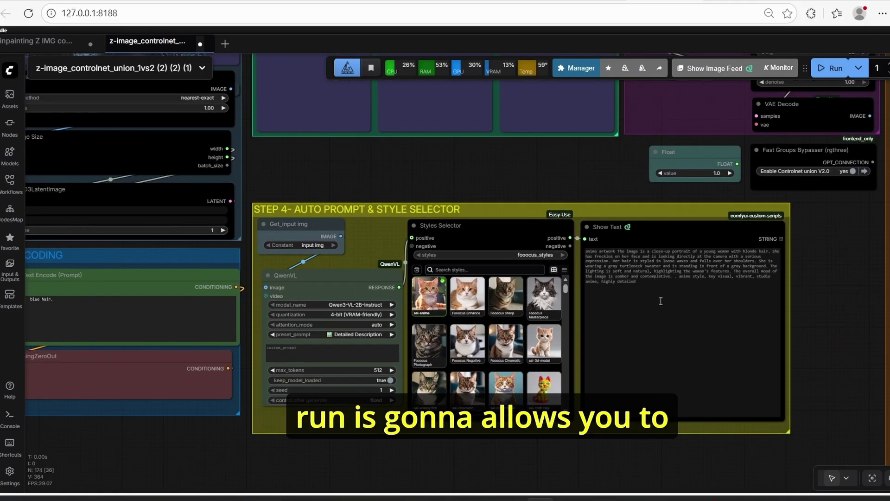
left_click_drag(655, 287, 571, 238)
key("ctrl+c")
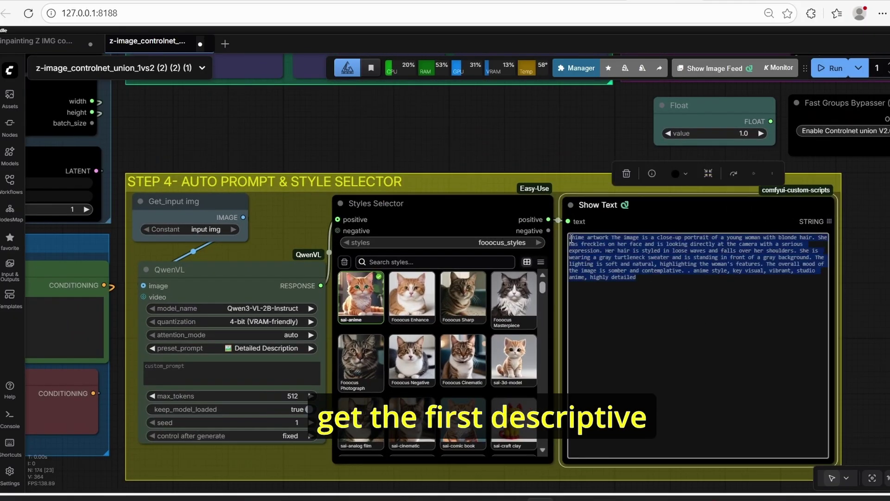
Step: Replace the prompt in the CLIP Text Encode node with the copied image description
scroll(682, 311, "down", 5)
left_click(426, 203)
scroll(426, 203, "down", 2)
left_click_drag(322, 110, 454, 227)
left_click_drag(422, 405, 502, 338)
scroll(501, 345, "up", 4)
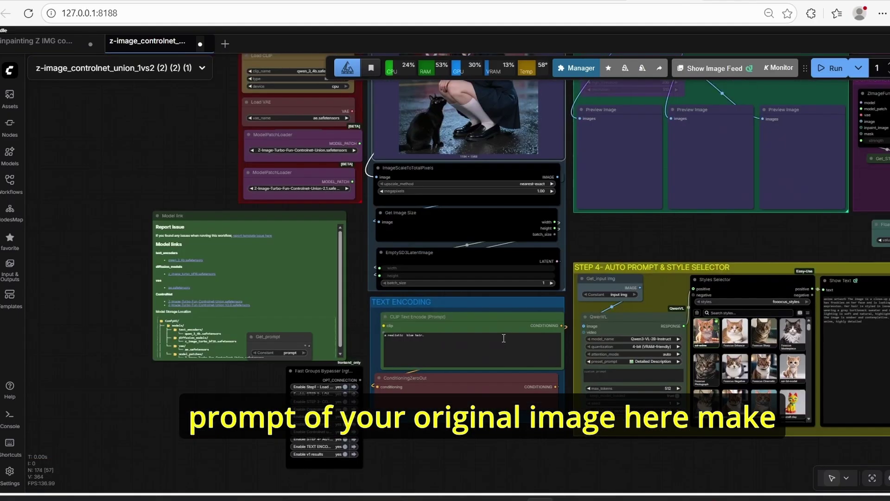
left_click(483, 343)
key("ctrl+a")
key("ctrl+v")
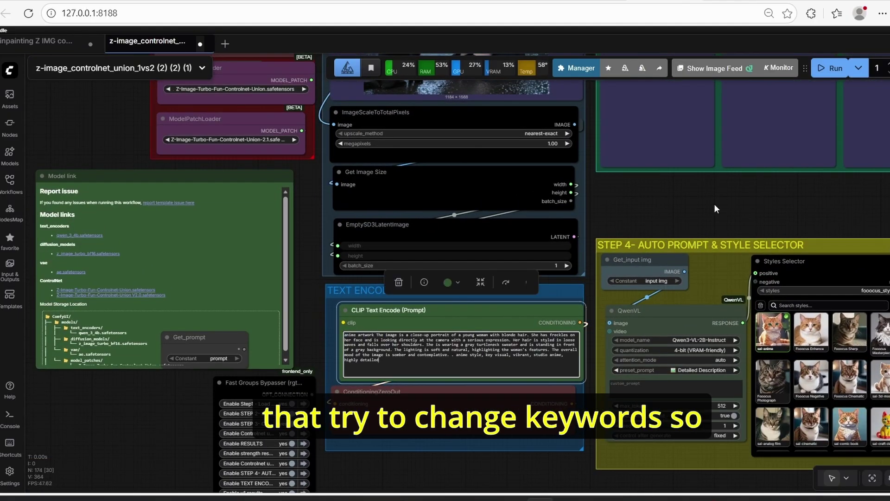
Step: Review the pasted prompt in the Text Encoding group against the image loaded in step 2
left_click_drag(601, 222, 463, 226)
left_click_drag(539, 206, 712, 168)
scroll(611, 282, "up", 8)
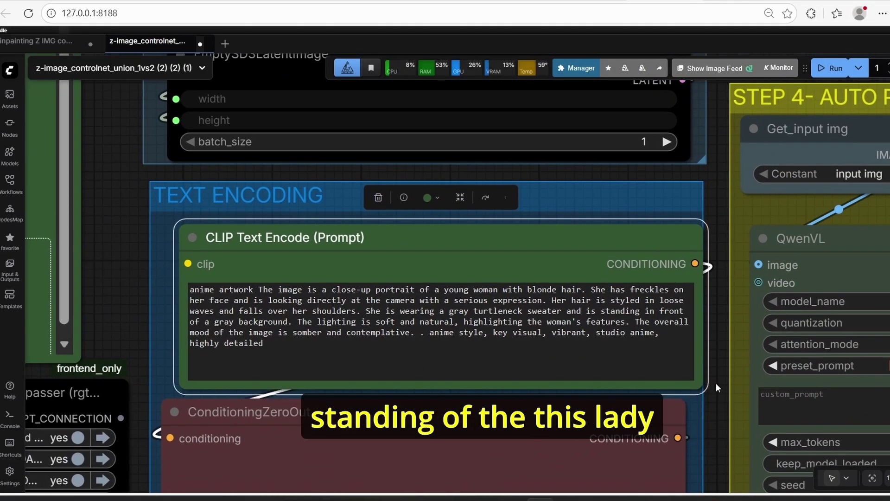
scroll(716, 383, "down", 6)
left_click_drag(749, 157, 735, 377)
scroll(592, 198, "down", 7)
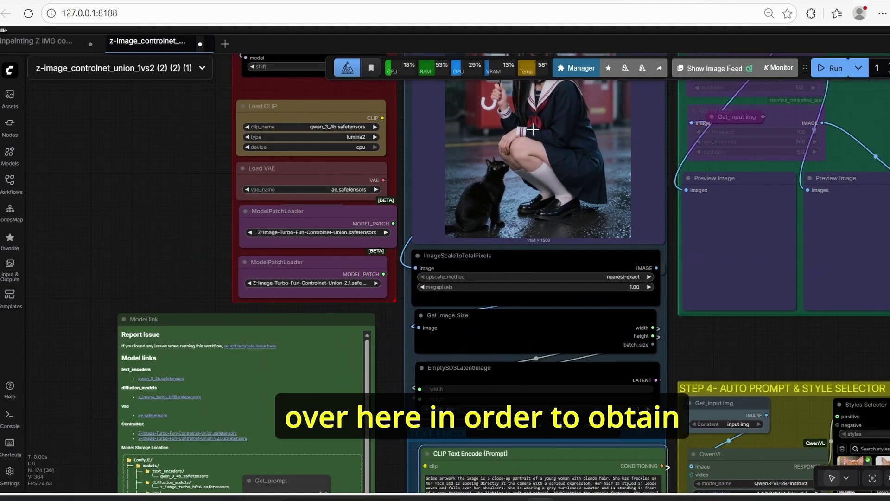
left_click_drag(769, 303, 378, 309)
scroll(468, 302, "down", 4)
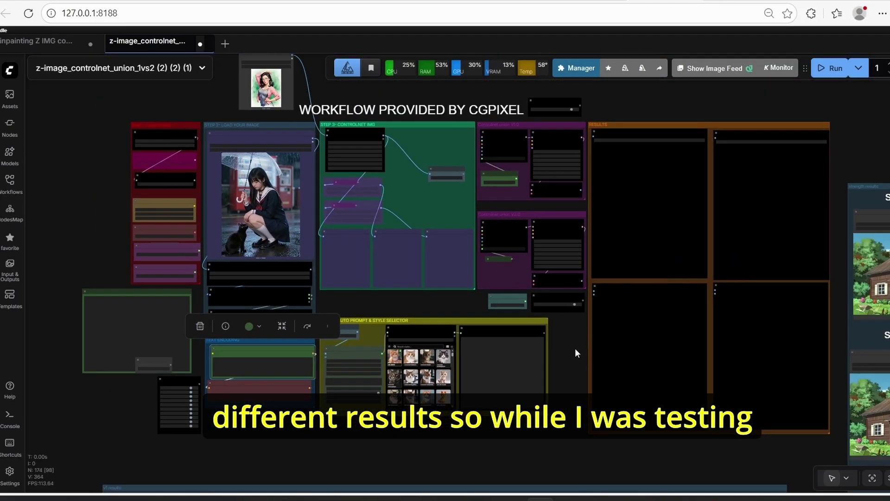
Step: Inspect the portrait source image beyond the strength comparisons and the images loaded in the main workflow
left_click_drag(574, 349, 375, 333)
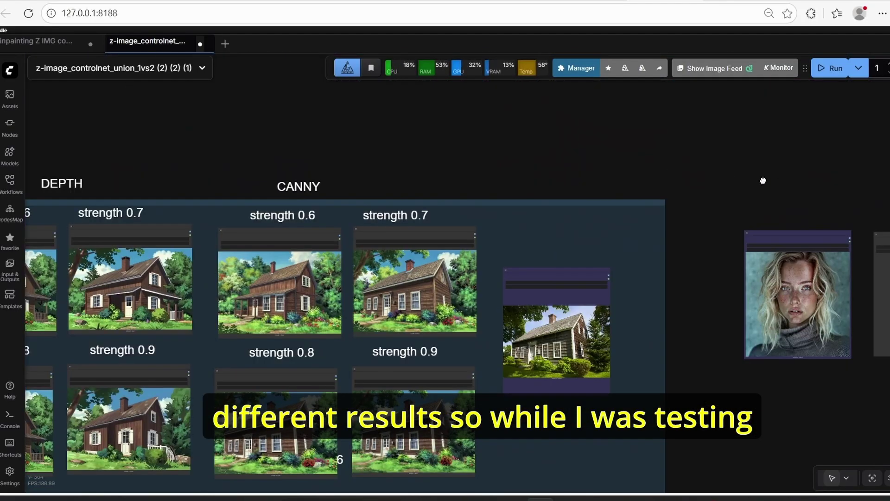
left_click_drag(763, 181, 535, 176)
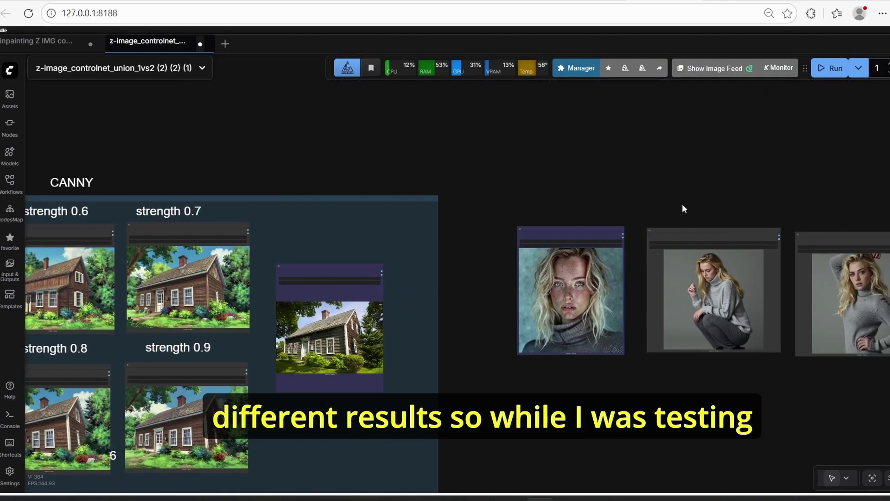
scroll(652, 213, "up", 5)
left_click(552, 317)
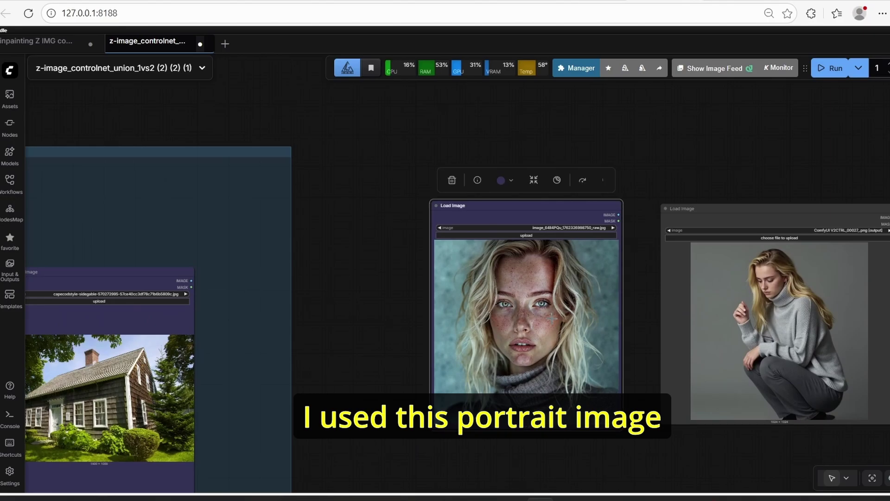
scroll(646, 213, "down", 6)
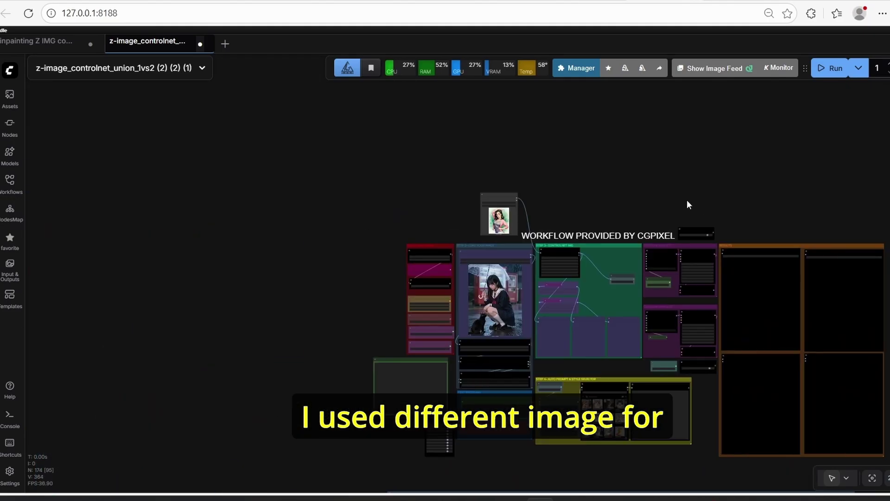
scroll(507, 219, "up", 5)
scroll(489, 241, "up", 3)
left_click_drag(776, 198, 300, 106)
scroll(856, 171, "up", 4)
left_click_drag(881, 190, 544, 171)
Step: Compare the colours and details of the two generated gray-turtleneck pose images with the original portrait
scroll(545, 171, "down", 6)
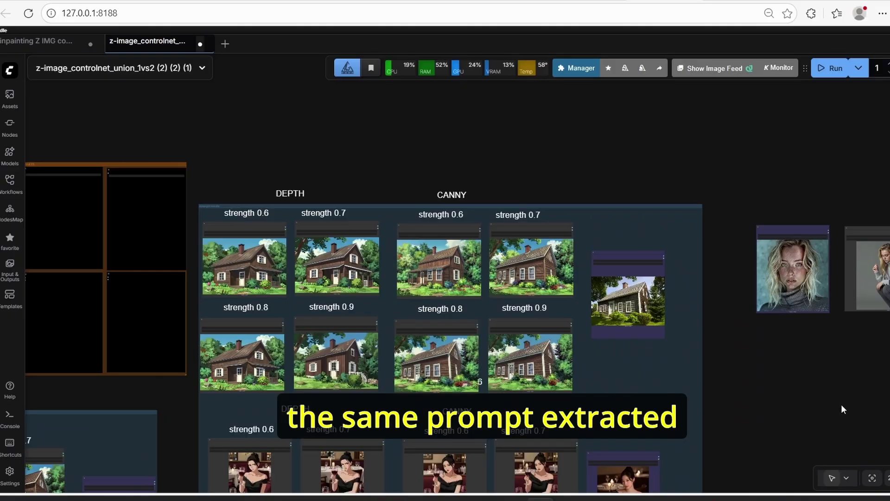
scroll(672, 360, "down", 3)
scroll(722, 343, "up", 6)
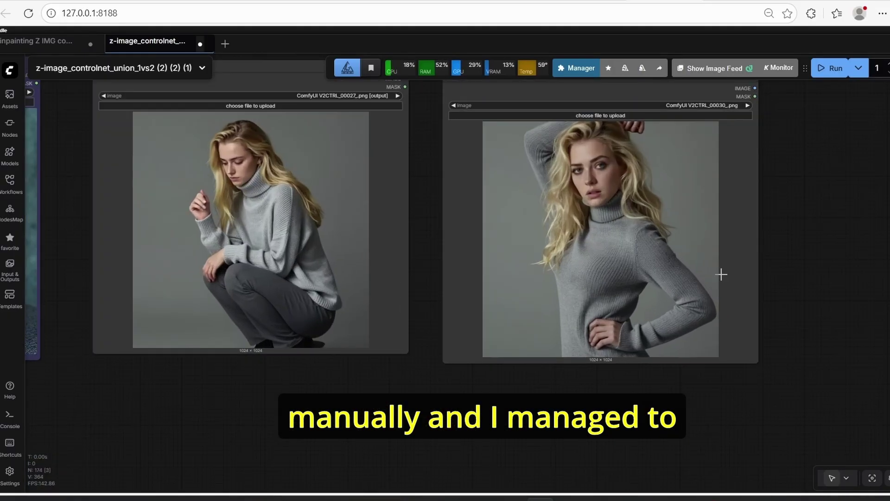
scroll(611, 263, "down", 2)
left_click(630, 267)
scroll(630, 266, "down", 2)
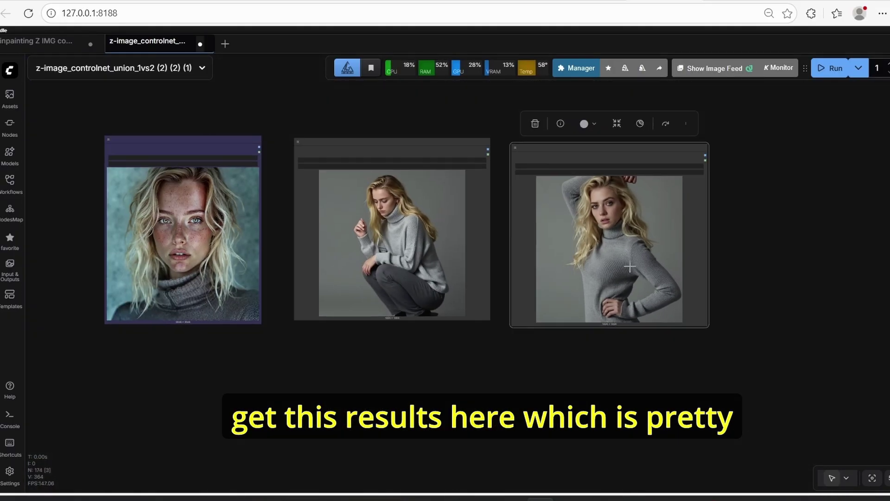
left_click(519, 341)
scroll(618, 289, "up", 6)
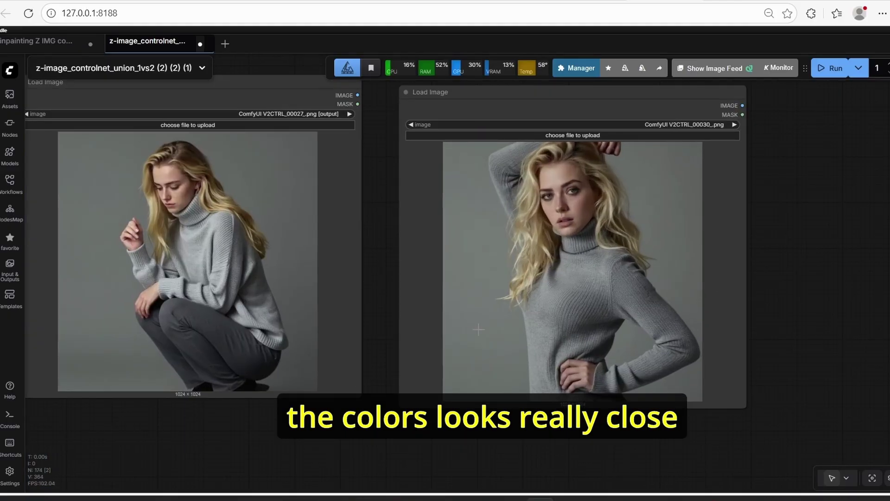
scroll(478, 329, "down", 4)
scroll(446, 385, "up", 1)
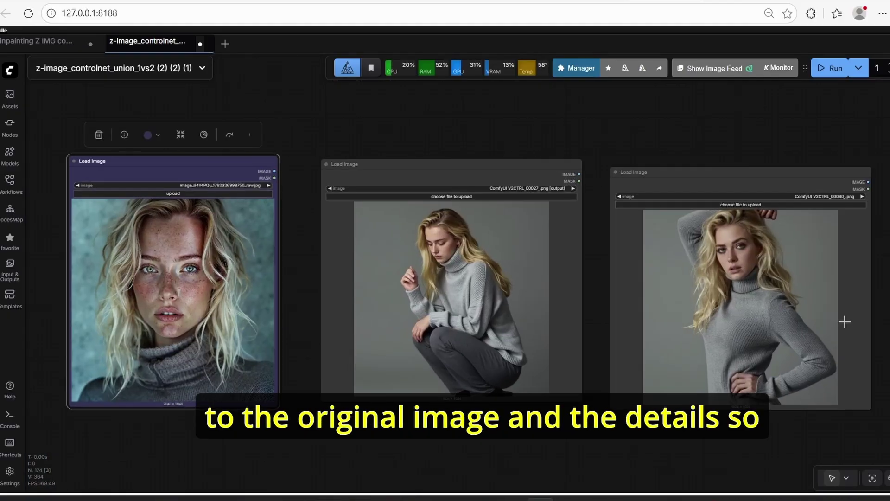
scroll(731, 235, "up", 3)
scroll(719, 242, "down", 4)
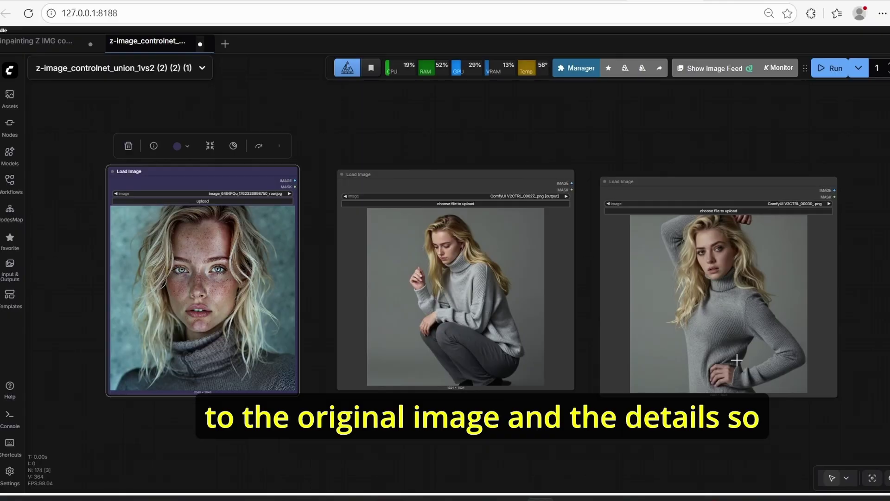
scroll(502, 133, "down", 4)
scroll(502, 133, "up", 4)
left_click(494, 137)
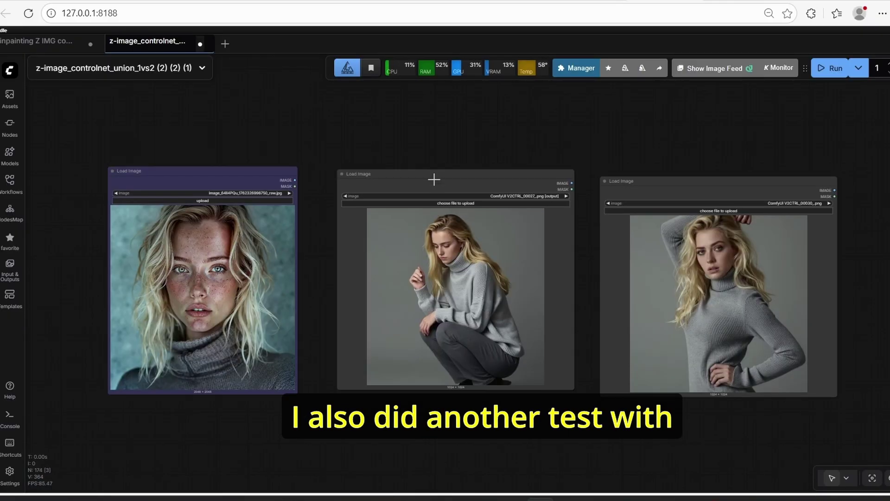
Step: Compare the crouching pose in the step 2 source image with the generated pose results beside the portrait
scroll(434, 181, "up", 2)
scroll(434, 183, "down", 13)
left_click_drag(450, 126, 735, 145)
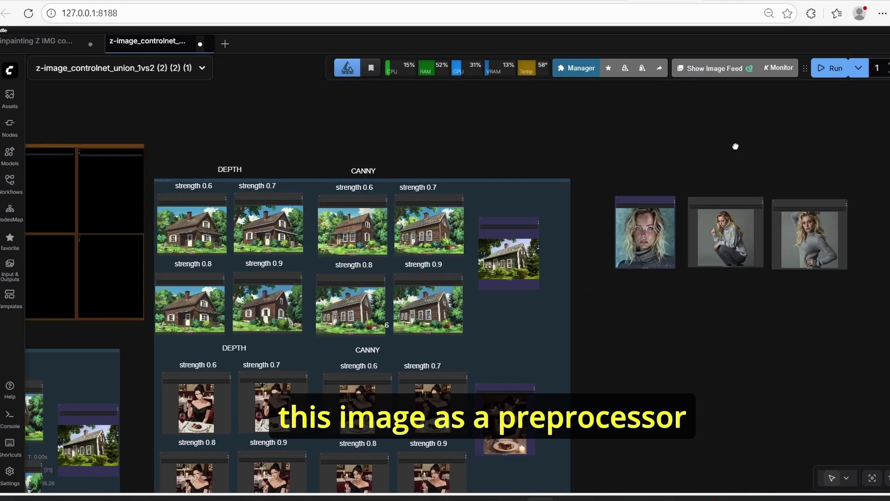
left_click_drag(323, 138, 735, 127)
scroll(256, 188, "up", 7)
left_click(243, 167)
scroll(242, 165, "down", 5)
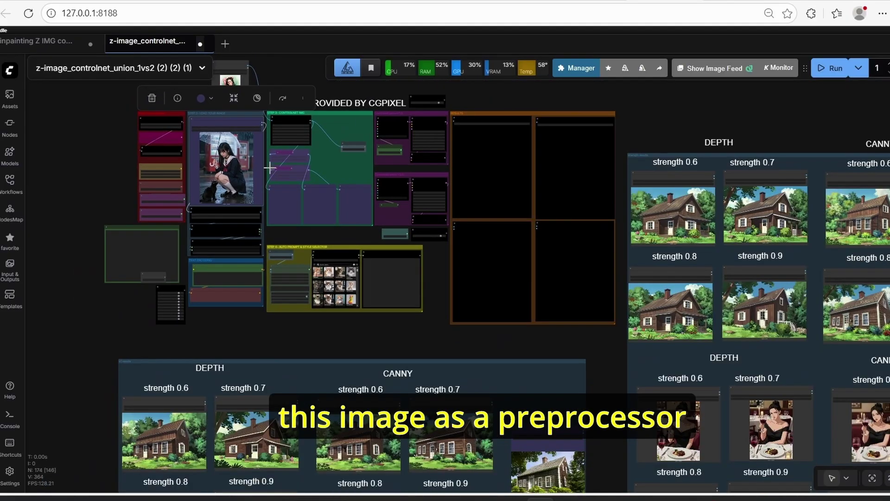
left_click_drag(861, 123, 498, 143)
scroll(572, 205, "up", 4)
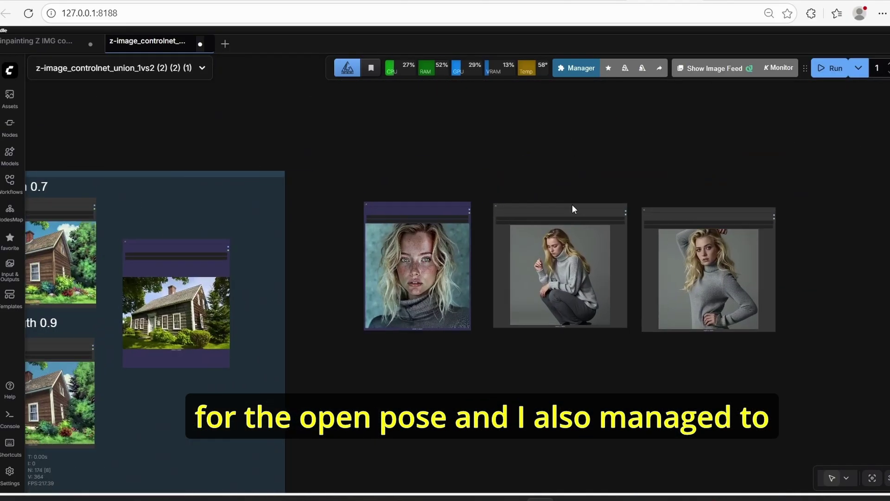
Step: Examine the generated crouching image ComfyUI V2CTRL_00027_.png next to the original portrait for OpenPose accuracy
scroll(558, 282, "up", 5)
scroll(580, 284, "up", 5)
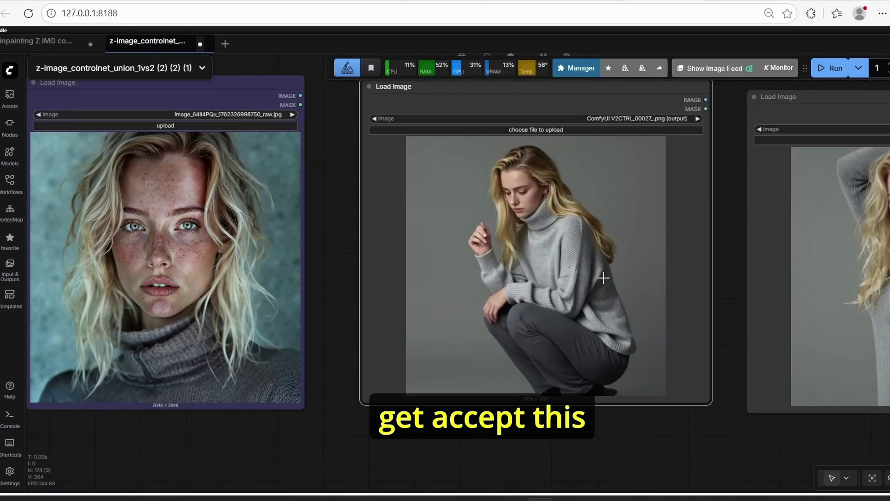
scroll(603, 277, "down", 12)
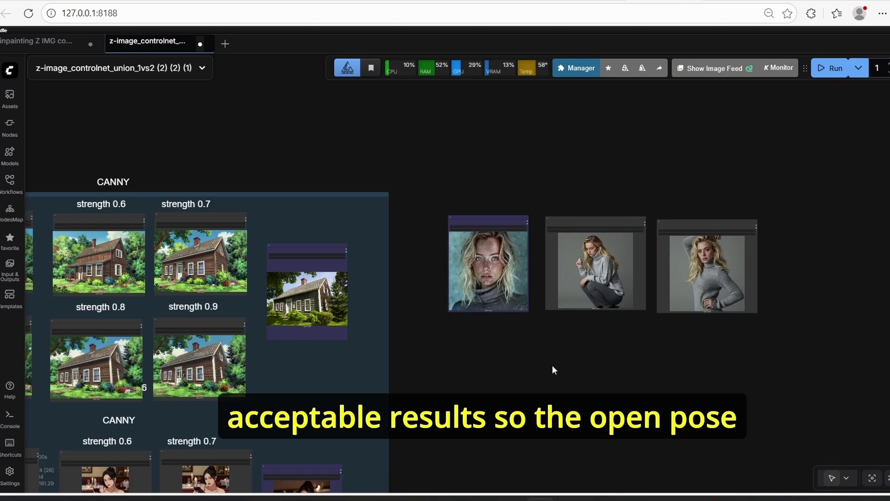
scroll(552, 366, "down", 4)
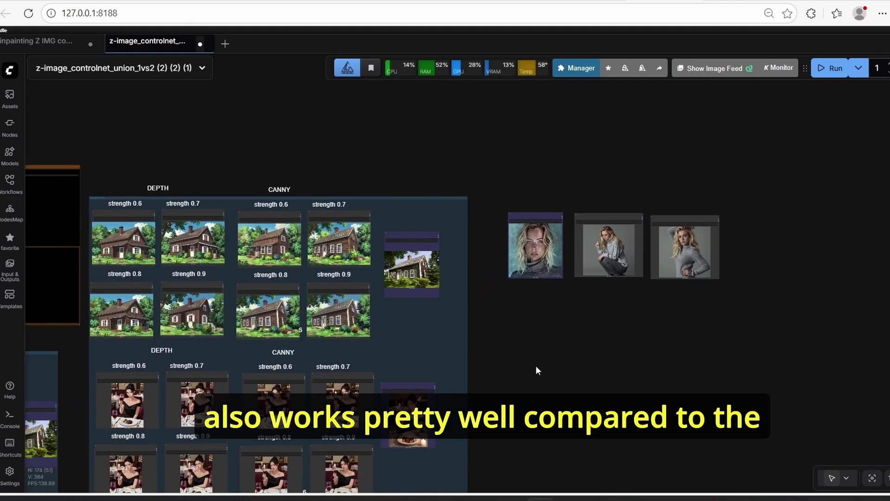
scroll(513, 384, "up", 15)
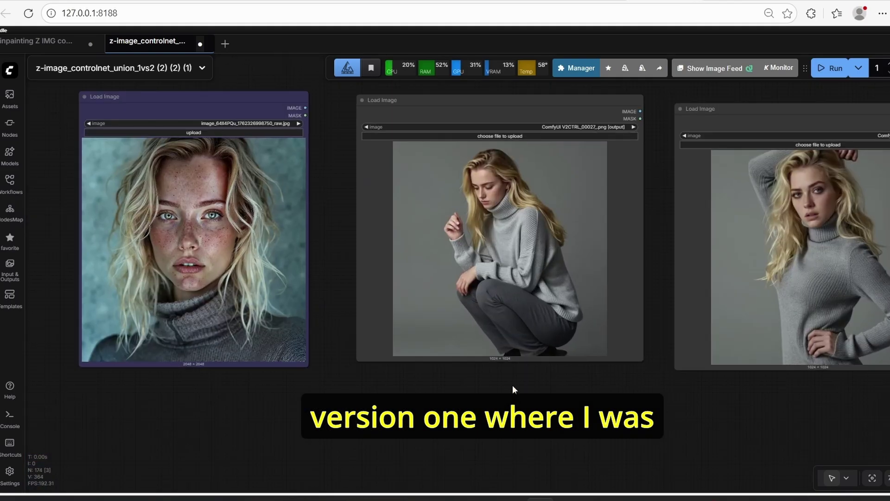
scroll(512, 385, "up", 3)
left_click_drag(613, 388, 598, 410)
scroll(598, 410, "down", 3)
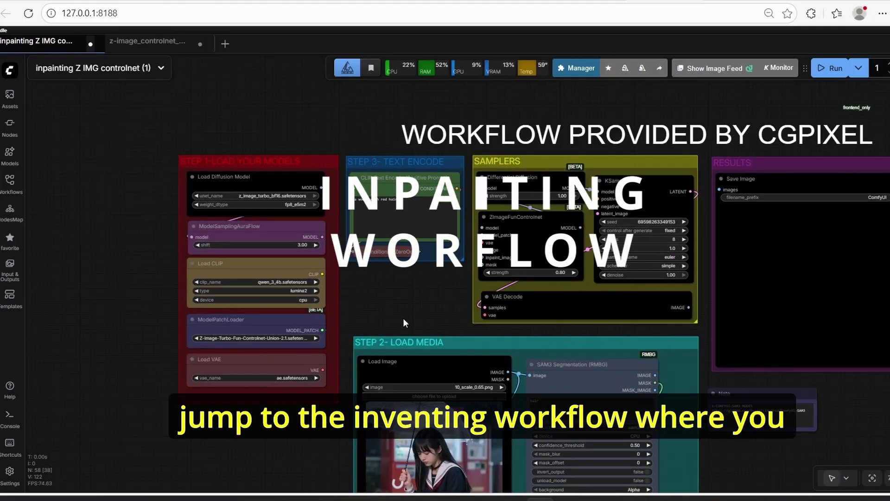
Step: Examine the inpainting workflow's groups and the step 1 model loaders, including the ControlNet Union 2.1 patch
left_click_drag(402, 318, 336, 318)
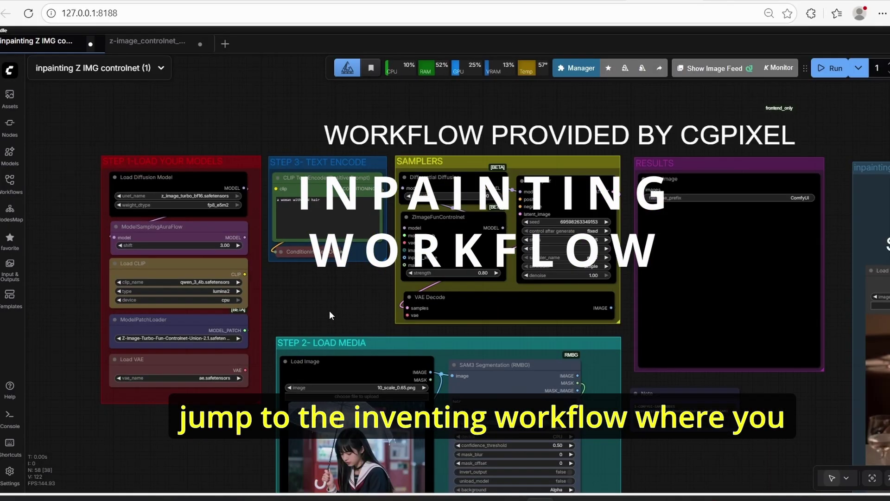
scroll(331, 315, "down", 3)
left_click_drag(499, 381, 491, 356)
scroll(250, 324, "up", 4)
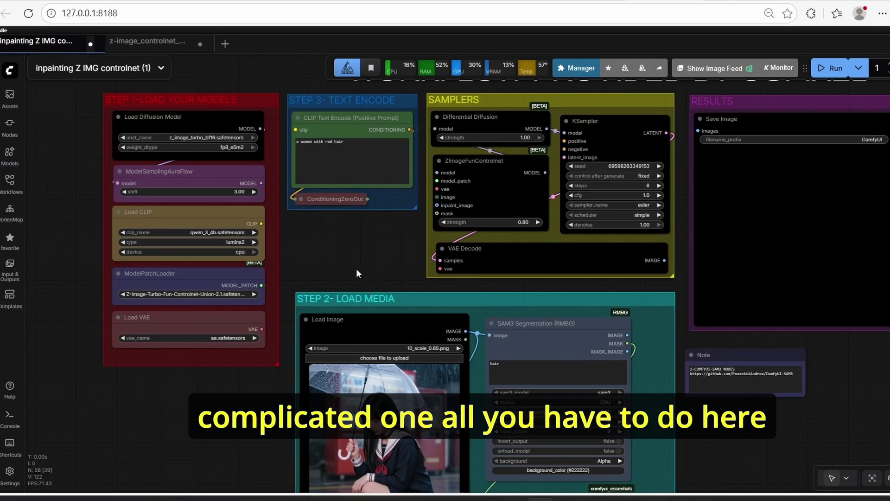
scroll(239, 139, "up", 3)
left_click_drag(175, 92, 302, 122)
scroll(307, 145, "down", 2)
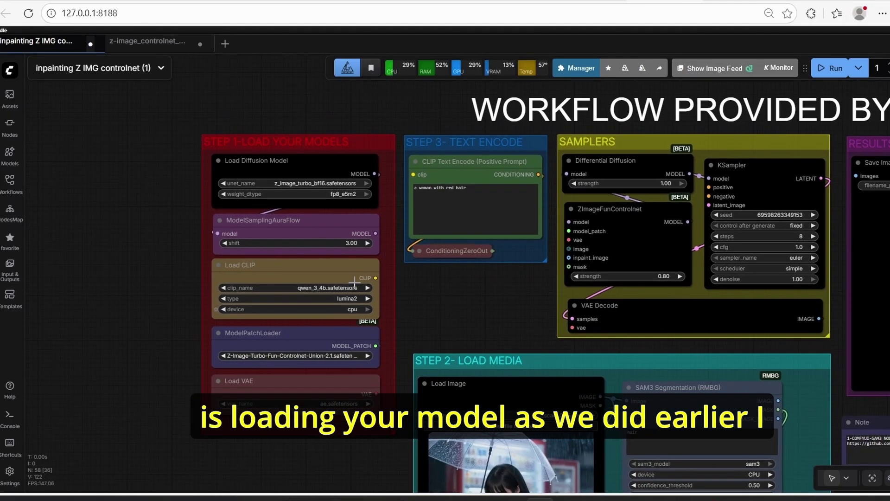
scroll(381, 345, "up", 2)
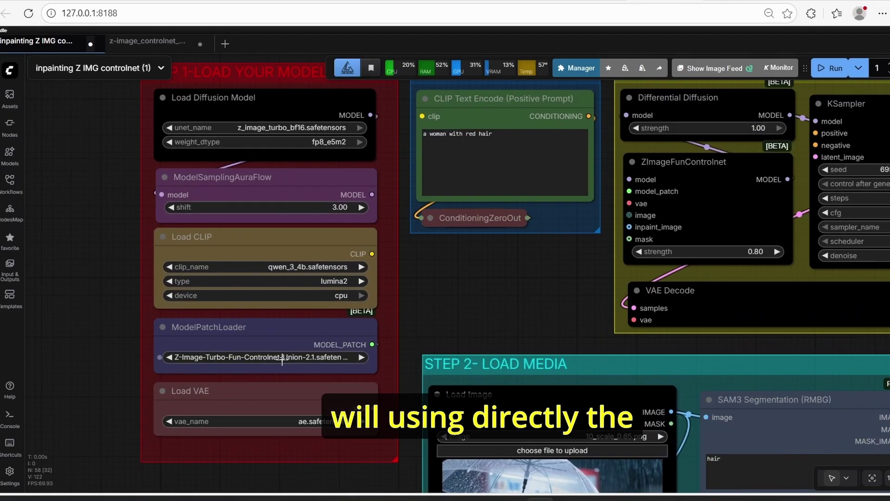
Step: Review the source image and its Load Image node in the step 2 Load Media group
scroll(515, 324, "down", 3)
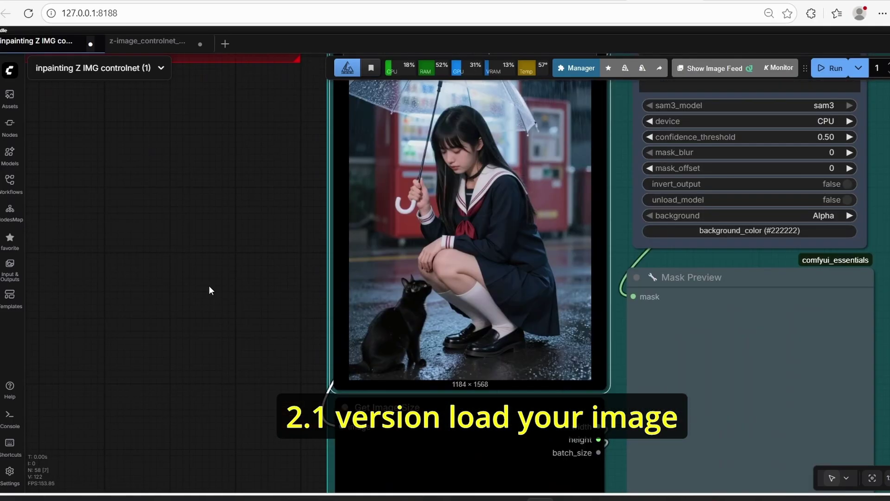
scroll(211, 285, "down", 3)
left_click_drag(245, 260, 206, 361)
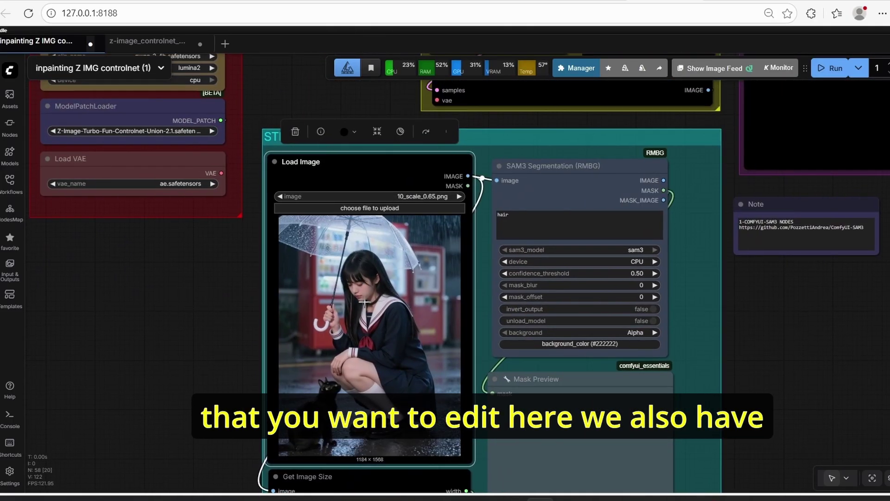
Step: Examine the Get Image Size and EmptySD3LatentImage nodes below the source image in the step 2 group
scroll(364, 302, "down", 2)
left_click_drag(726, 389, 689, 272)
scroll(351, 311, "up", 3)
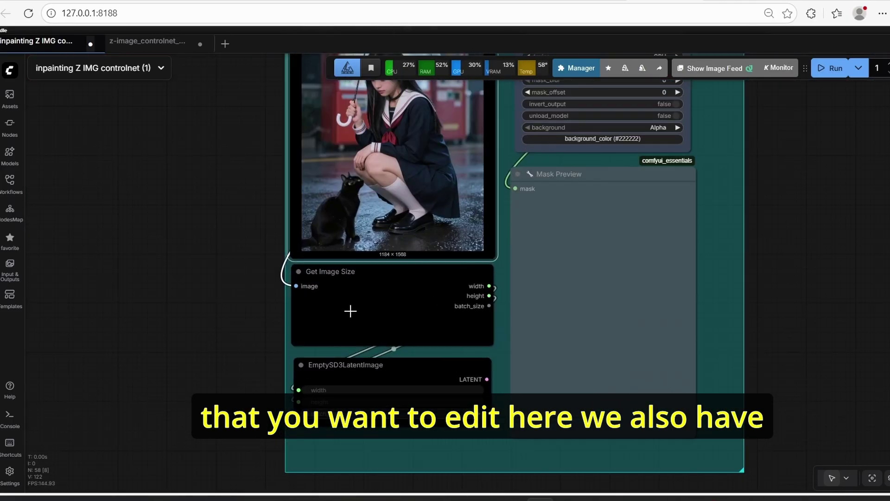
left_click(381, 376)
left_click(146, 295)
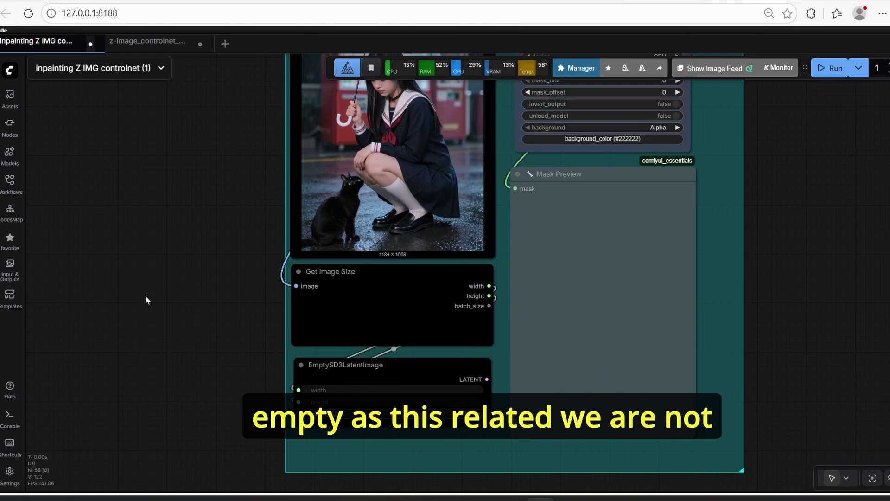
scroll(145, 295, "down", 3)
Step: Review the SAM3 Segmentation (RMBG) node's hair prompt and mask settings beside the Load Image node
left_click_drag(188, 237, 140, 372)
scroll(380, 175, "up", 6)
left_click(452, 211)
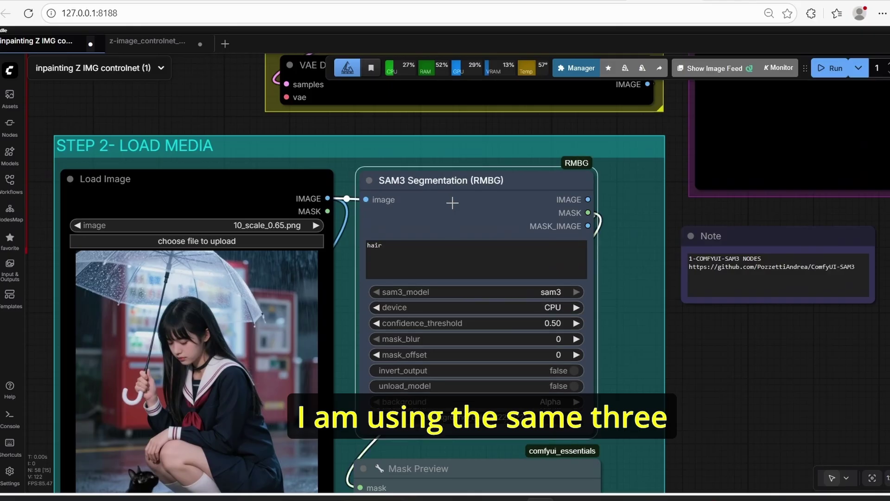
left_click(682, 356)
scroll(682, 356, "down", 2)
left_click_drag(742, 406, 703, 386)
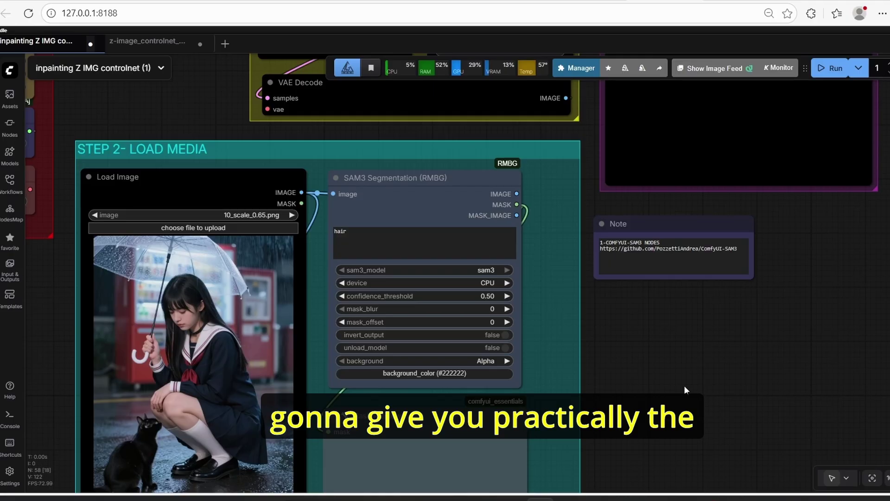
left_click(395, 240)
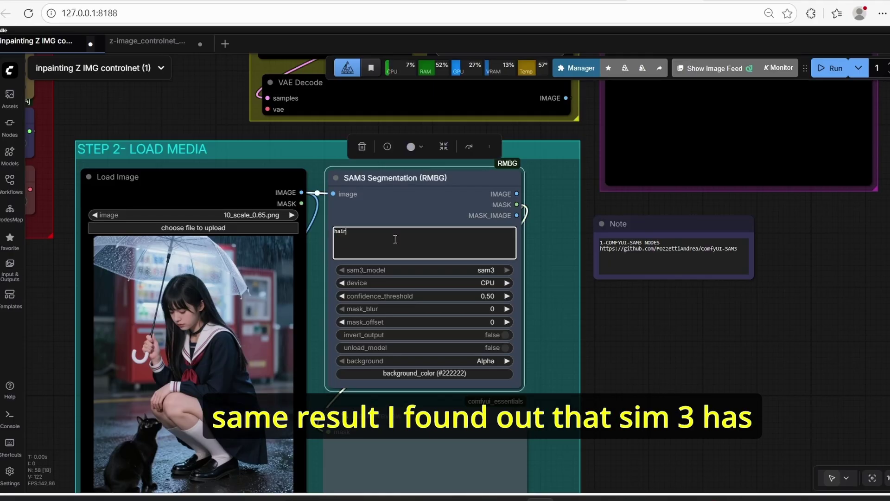
scroll(662, 340, "down", 8)
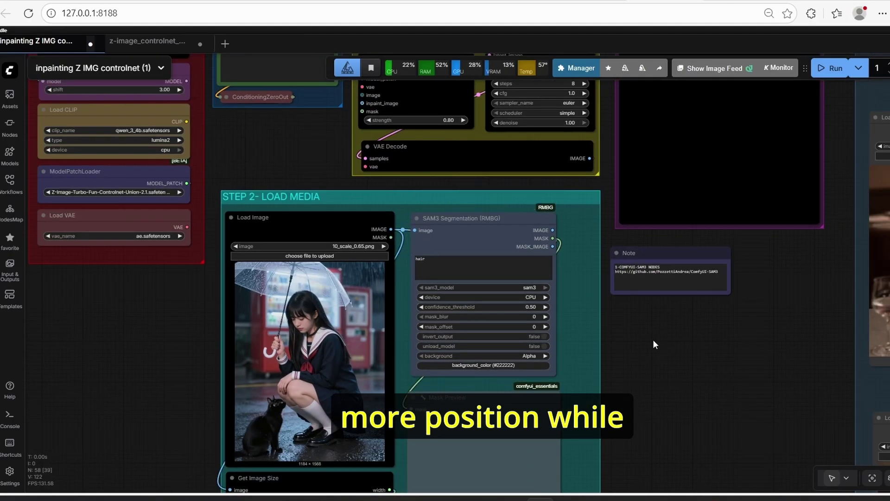
scroll(491, 280, "up", 8)
Step: Inspect the Mask Preview node and trace the SAM3 mask and source image links into the ZImageFunControlnet inputs
left_click(505, 273)
left_click(477, 287)
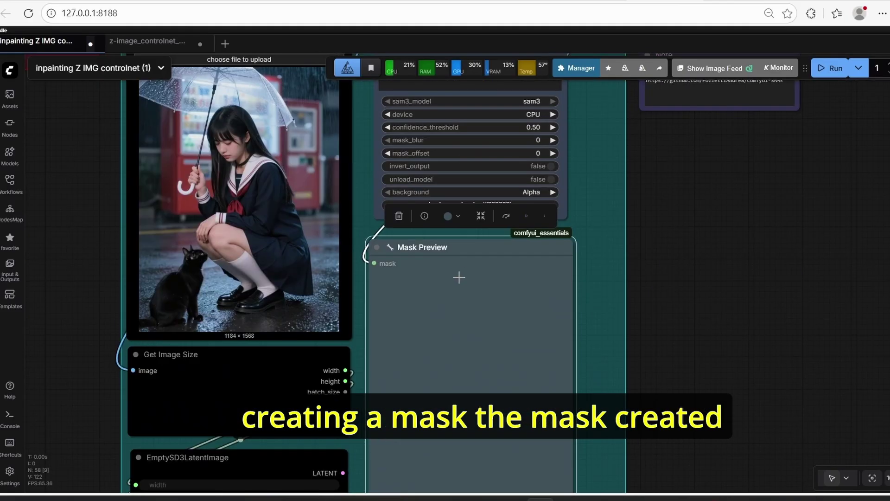
scroll(466, 271, "down", 1)
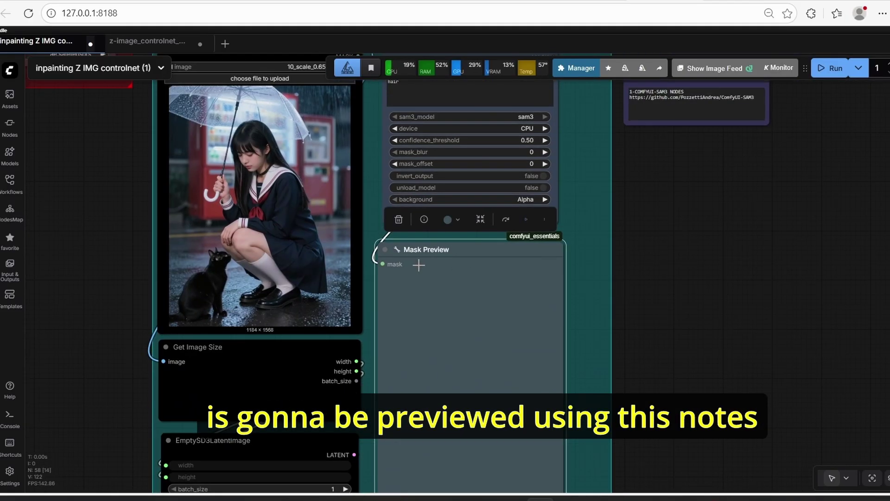
scroll(419, 265, "down", 3)
scroll(649, 374, "up", 3)
left_click_drag(520, 108, 607, 208)
left_click_drag(417, 355, 418, 335)
left_click_drag(649, 181, 502, 179)
left_click_drag(652, 374, 426, 218)
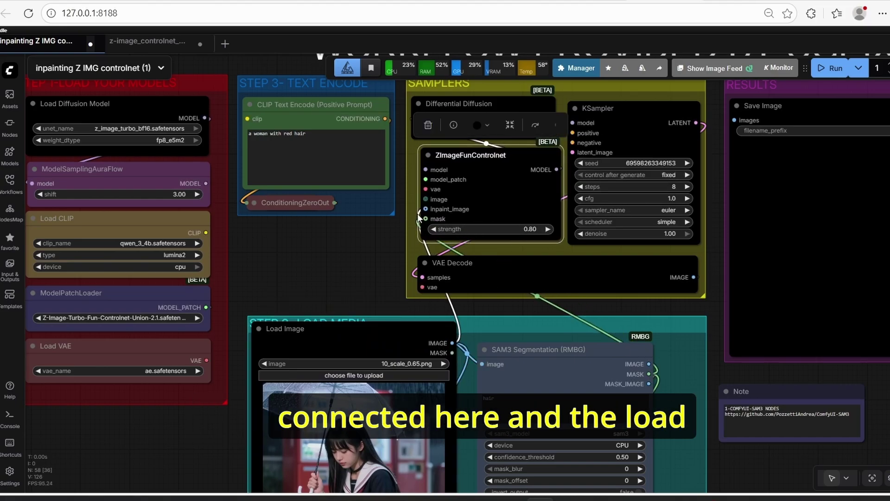
left_click_drag(443, 364, 444, 375)
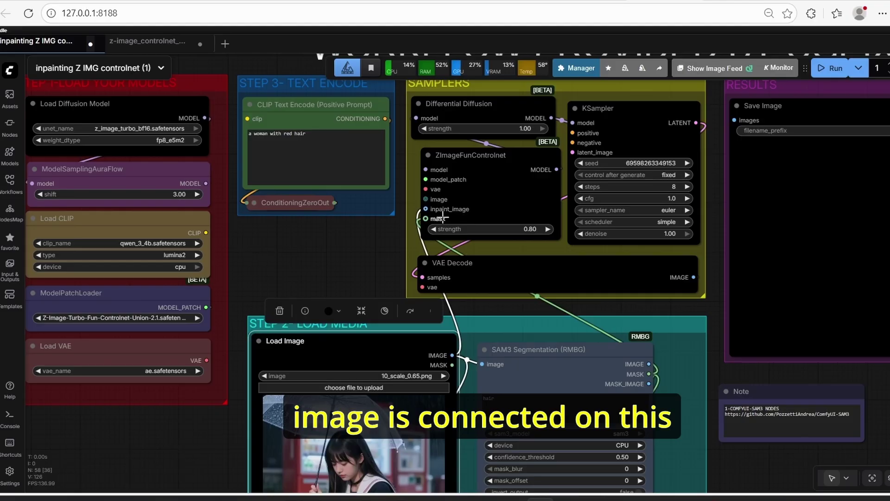
Step: Examine the ZImageFunControlnet node's inputs and strength in the samplers group
scroll(358, 261, "down", 3)
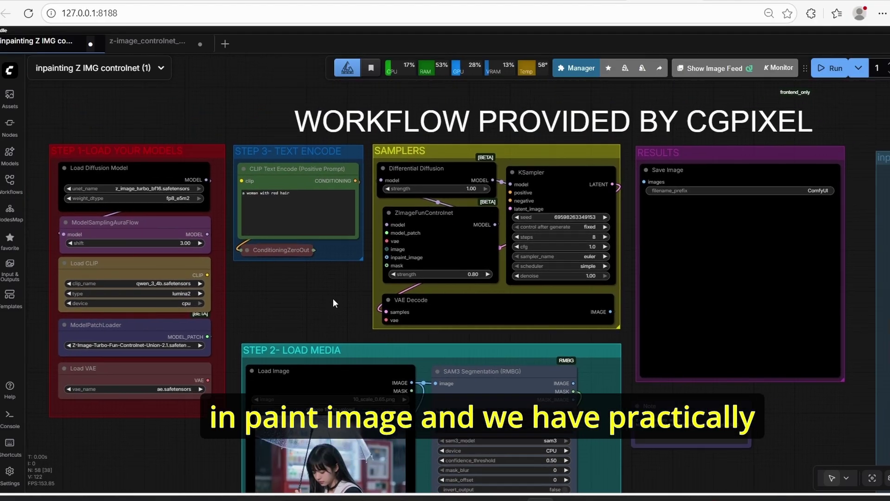
scroll(393, 224, "up", 3)
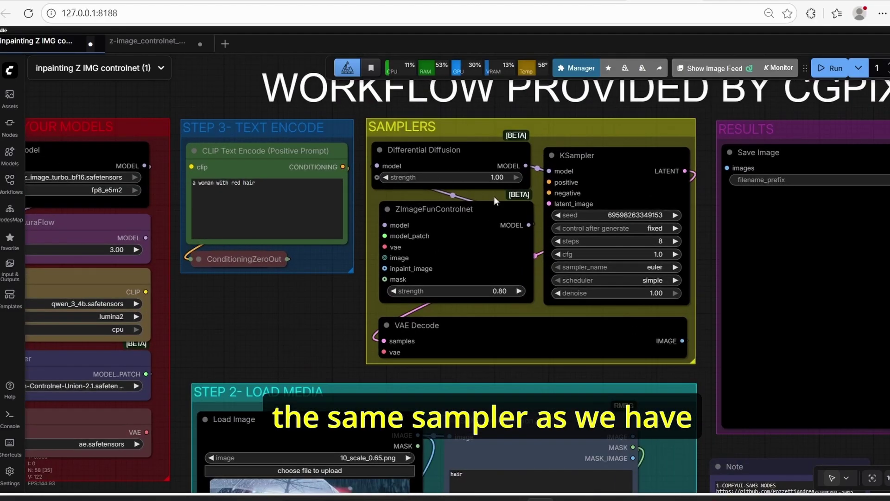
scroll(427, 227, "up", 3)
left_click(353, 255)
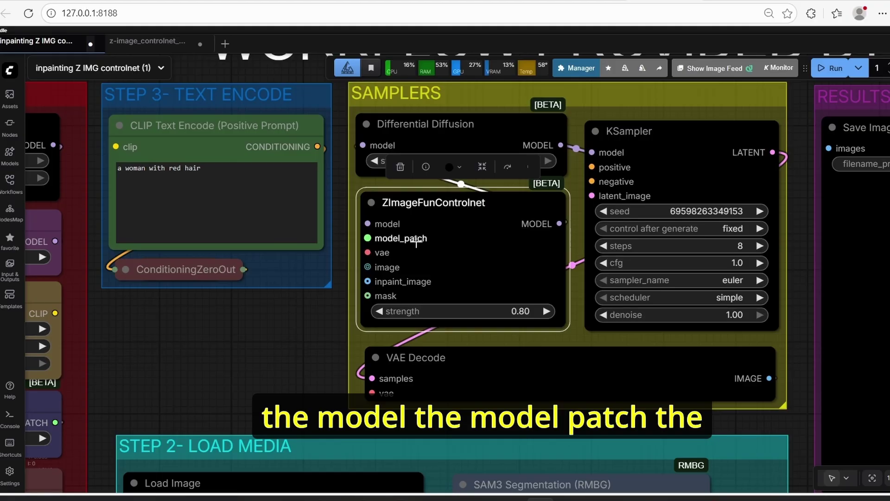
scroll(396, 269, "up", 3)
scroll(396, 269, "down", 2)
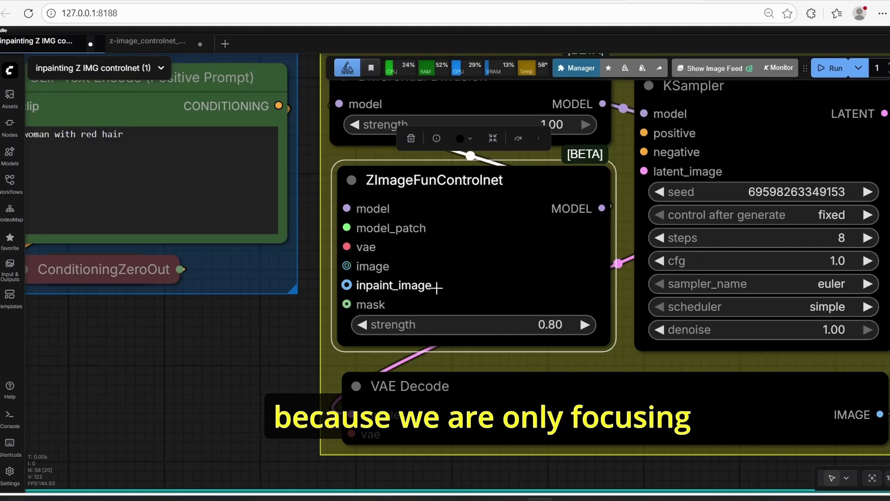
scroll(288, 394, "down", 3)
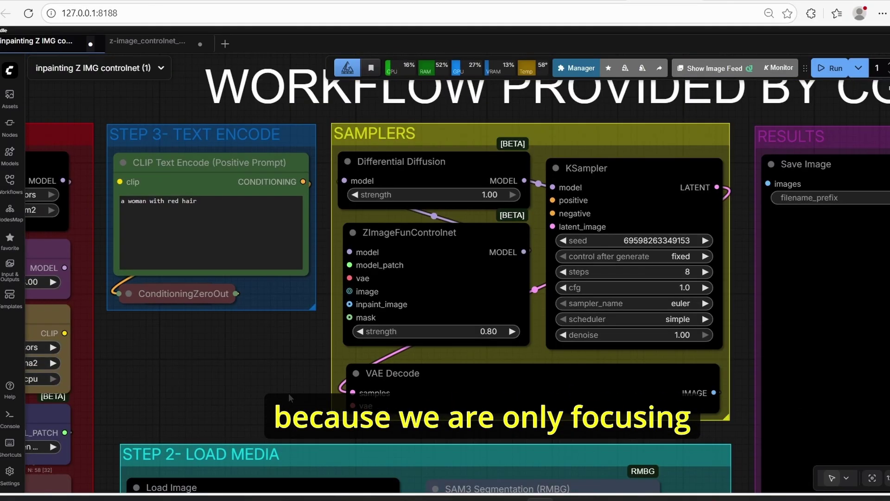
scroll(294, 387, "down", 1)
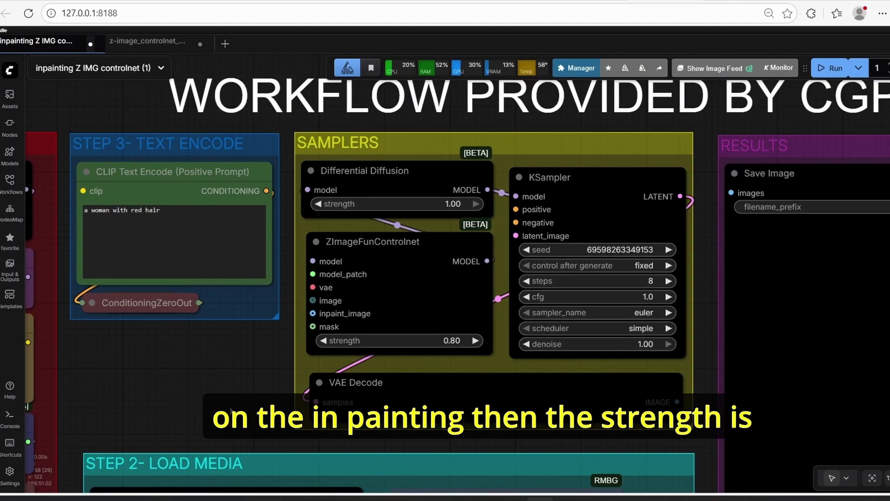
Step: Review the Differential Diffusion node and its model connections to the ZImageFunControlnet and KSampler nodes
scroll(449, 360, "up", 3)
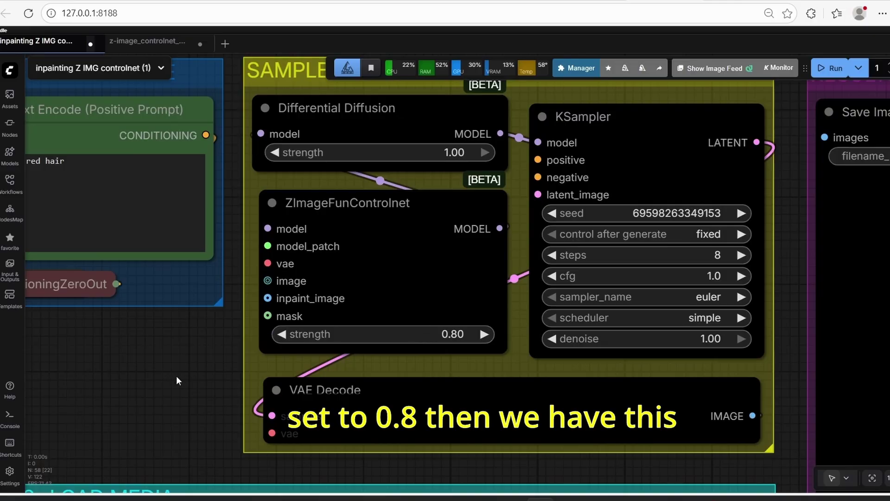
scroll(176, 376, "down", 2)
scroll(403, 210, "up", 4)
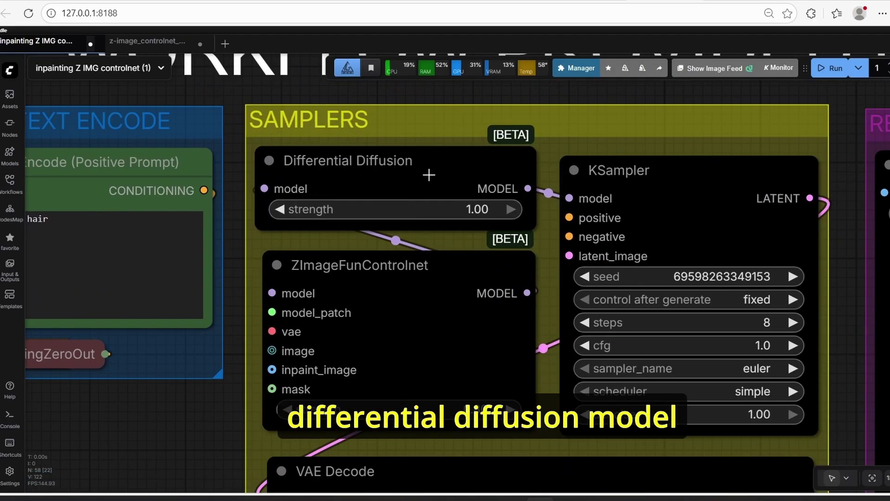
left_click(429, 175)
left_click(443, 301)
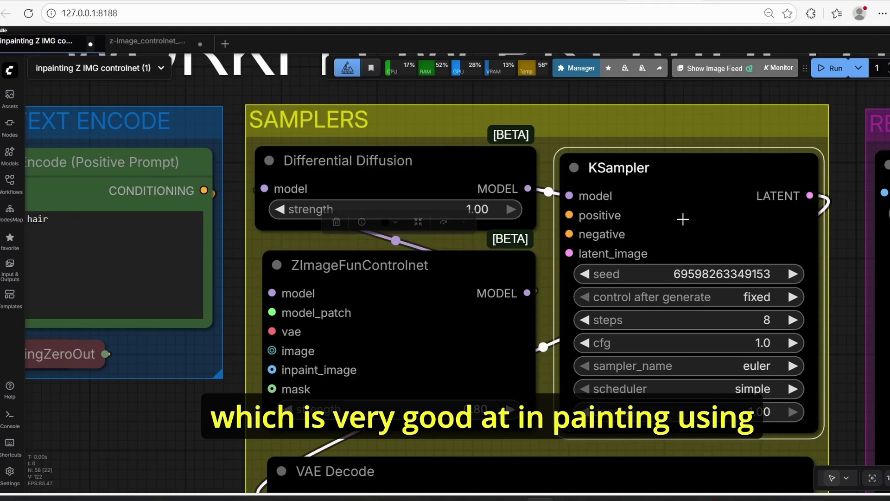
scroll(466, 310, "down", 3)
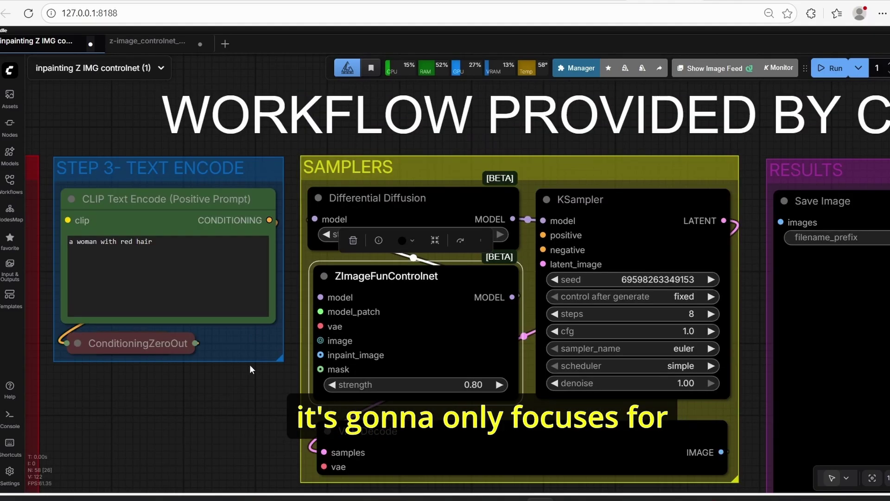
Step: Inspect the hair area of the woman in the step 2 source image as the inpainting target
scroll(258, 411, "down", 4)
left_click_drag(346, 257, 358, 153)
scroll(352, 265, "up", 5)
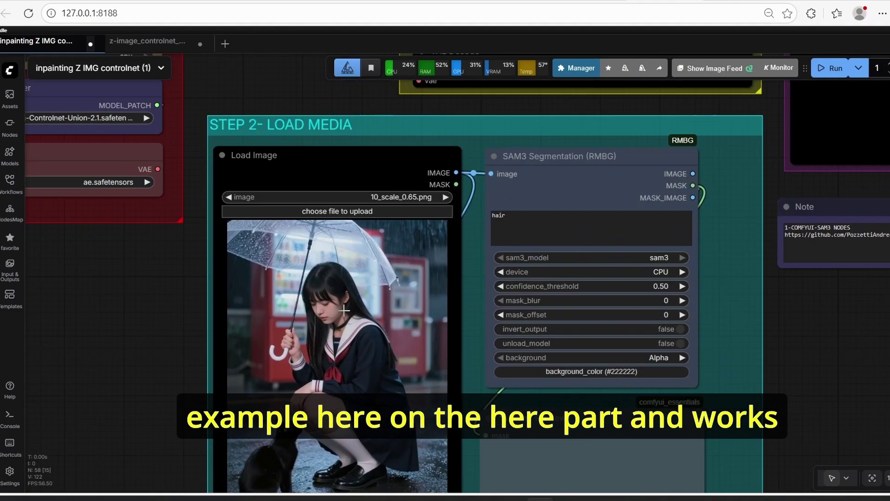
scroll(351, 288, "up", 5)
scroll(272, 275, "down", 2)
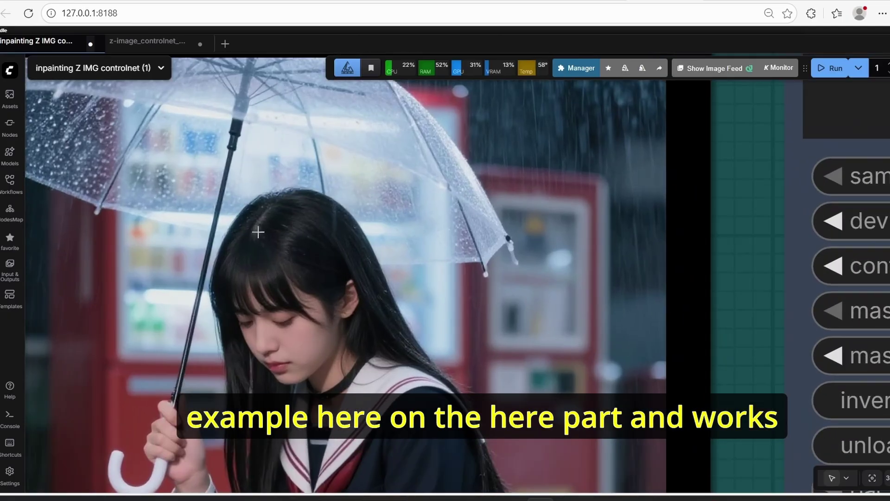
scroll(341, 254, "down", 5)
Step: Review the KSampler's seed, steps, cfg, sampler, scheduler and denoise parameters in the samplers group
left_click_drag(326, 133, 276, 344)
scroll(296, 321, "up", 3)
left_click(296, 321)
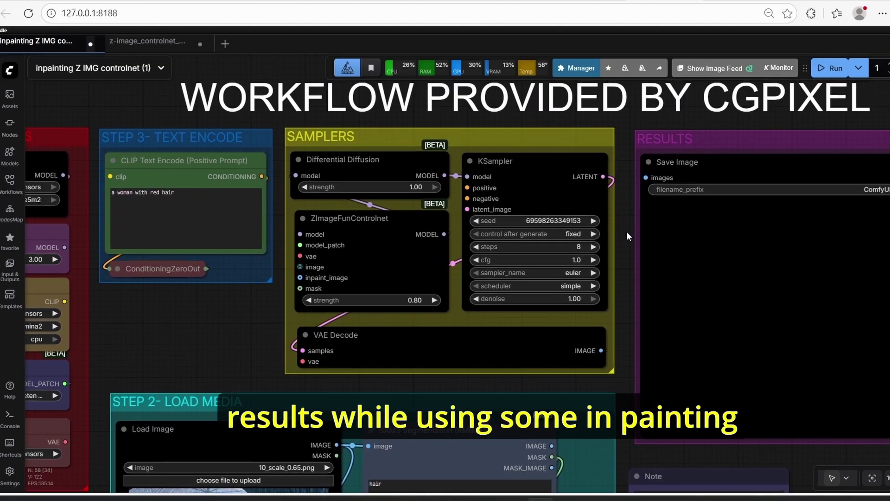
scroll(627, 232, "up", 3)
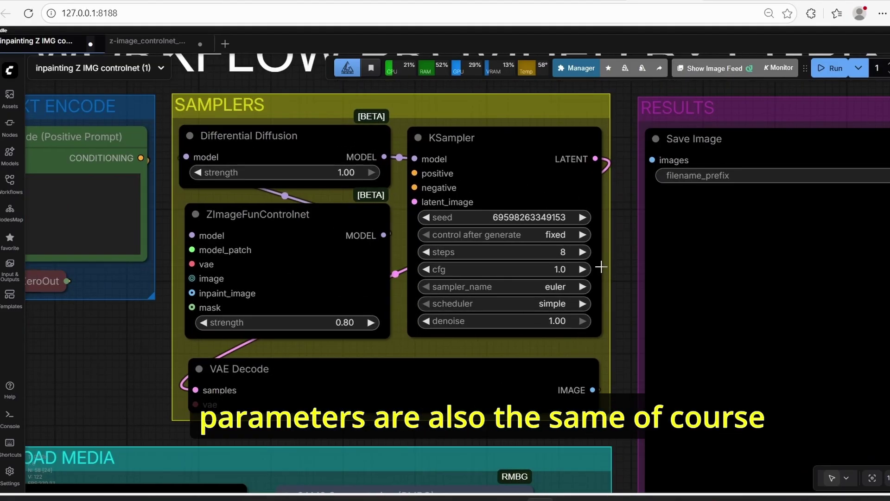
left_click_drag(622, 294, 587, 263)
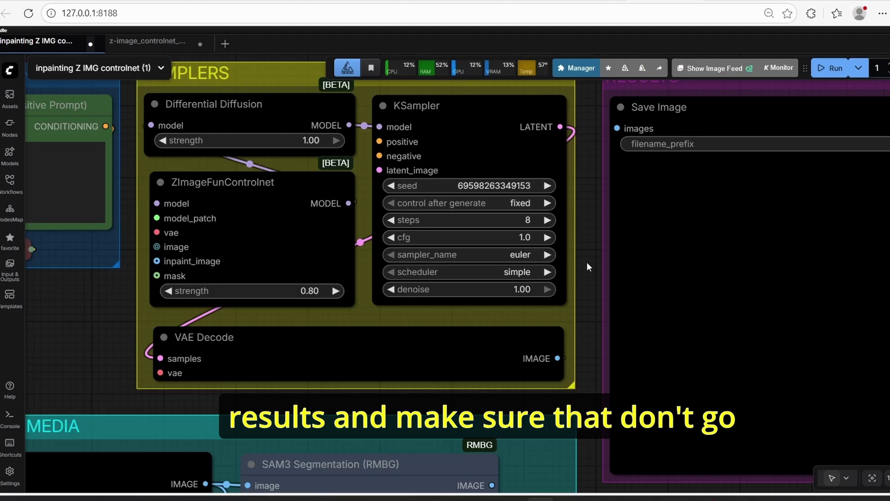
scroll(586, 262, "down", 1)
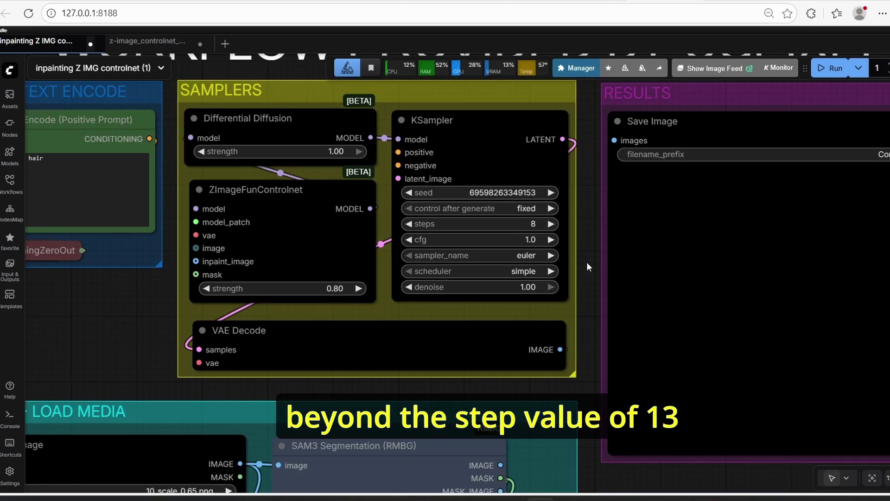
Step: Read the note with the ComfyUI-SAM3 nodes repository link below the results group
scroll(586, 262, "down", 5)
left_click_drag(603, 469, 512, 390)
scroll(512, 390, "up", 10)
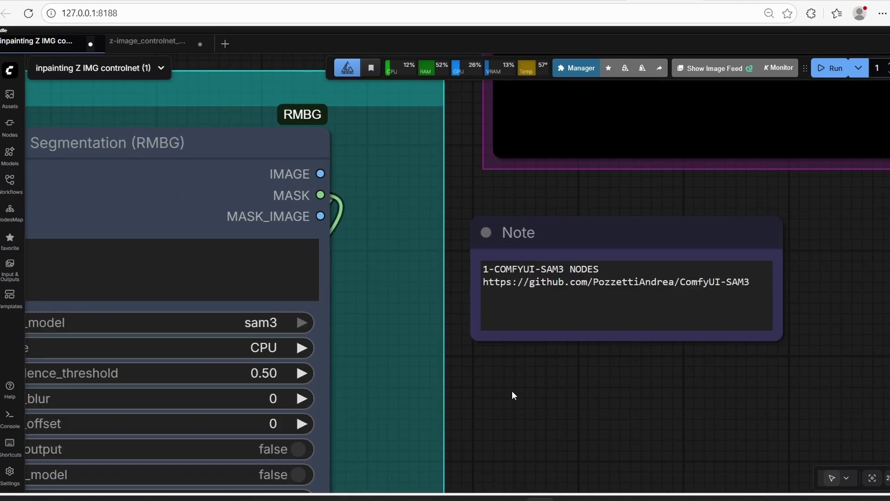
scroll(541, 324, "down", 10)
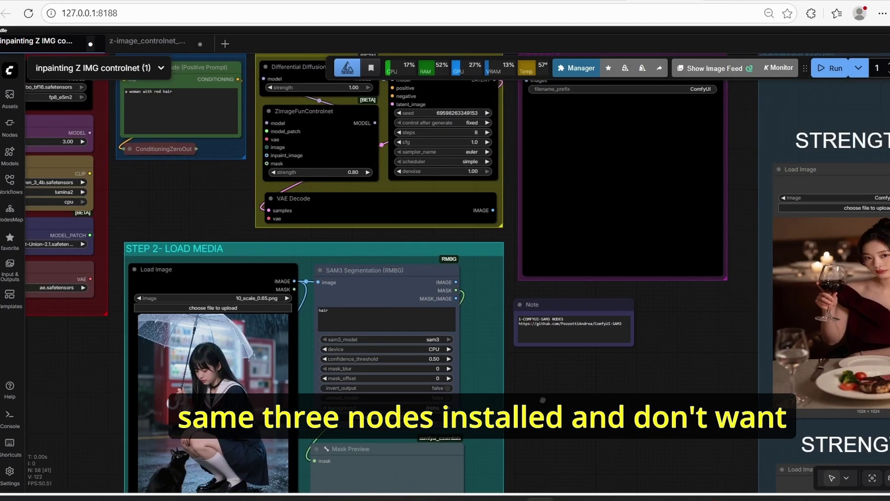
left_click_drag(518, 409, 678, 380)
Step: Open the Load Image picture in the Mask Editor, paint a mask over the woman's hair, and save it
left_click_drag(707, 420, 825, 305)
scroll(464, 271, "up", 6)
left_click(552, 272)
scroll(550, 271, "down", 5)
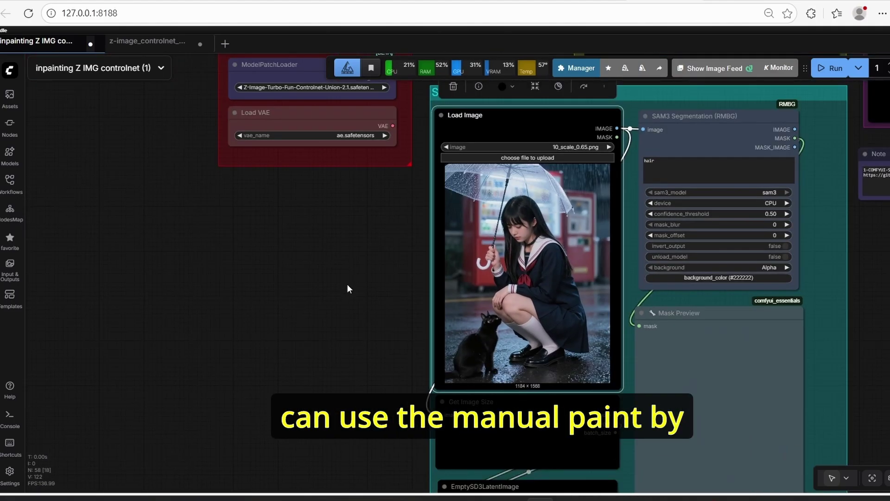
left_click_drag(348, 288, 278, 285)
right_click(452, 241)
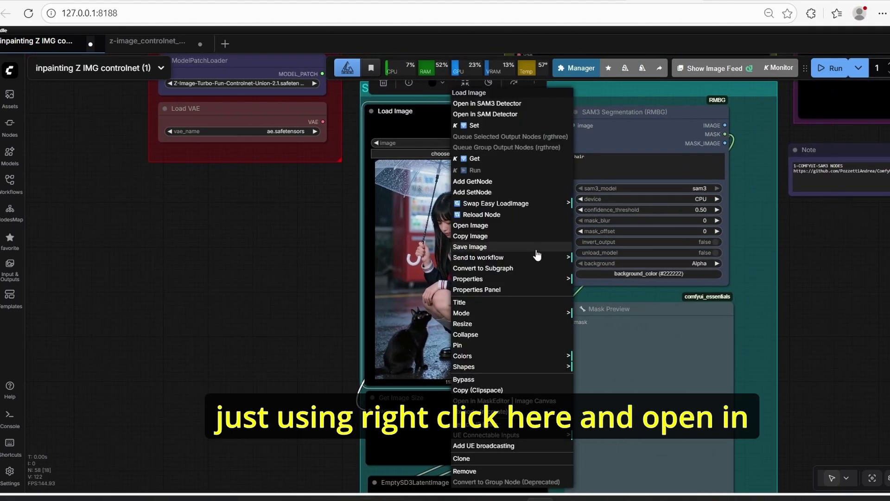
left_click(504, 401)
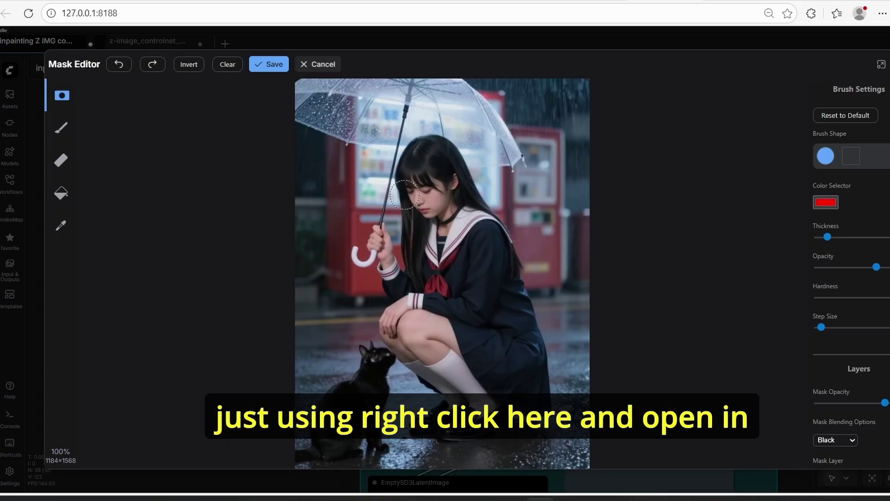
mouse_move(421, 157)
left_mouse_down()
mouse_move(483, 202)
mouse_move(436, 150)
mouse_move(394, 178)
mouse_move(402, 210)
mouse_move(388, 169)
mouse_move(404, 145)
left_mouse_up()
left_click(269, 65)
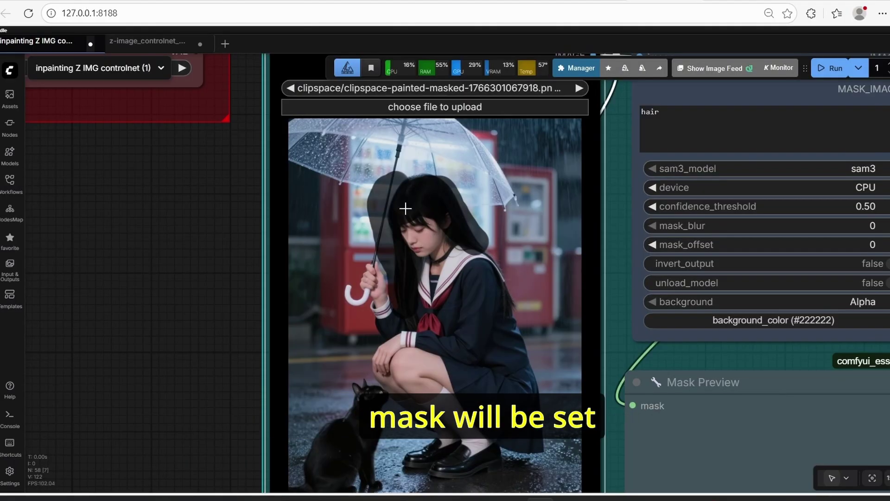
Step: Survey the inpainting results group with its images labelled by strength value
scroll(405, 208, "down", 5)
scroll(246, 277, "down", 2)
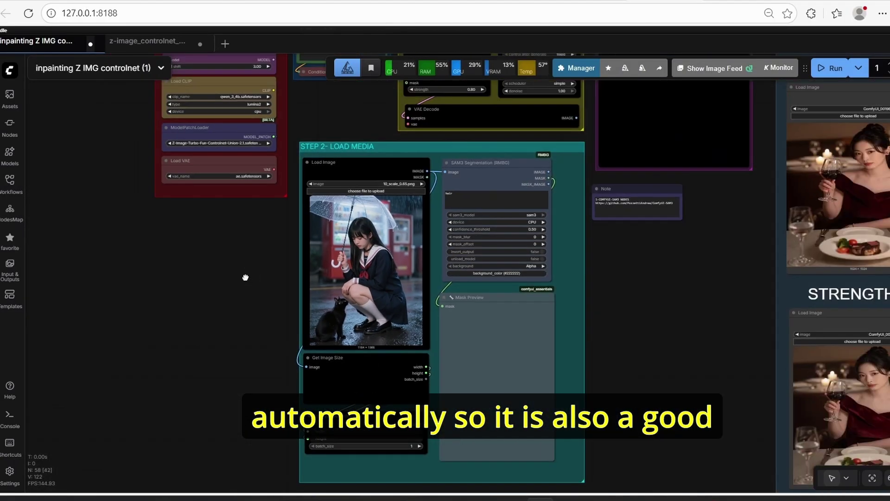
scroll(656, 292, "up", 1)
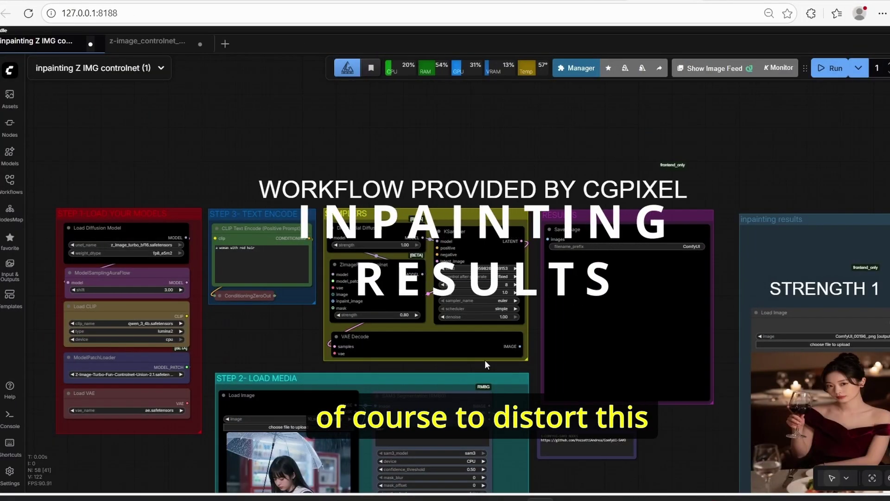
scroll(283, 324, "up", 4)
scroll(329, 329, "down", 10)
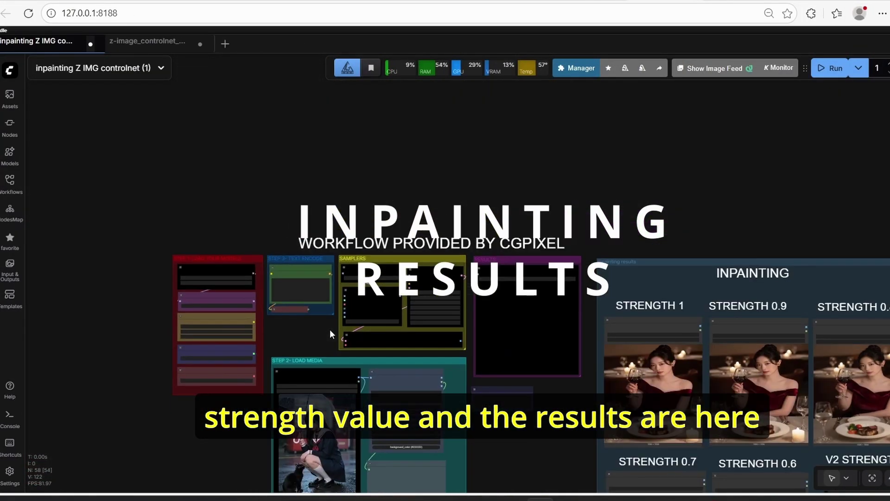
left_click_drag(851, 213, 558, 180)
scroll(558, 180, "down", 2)
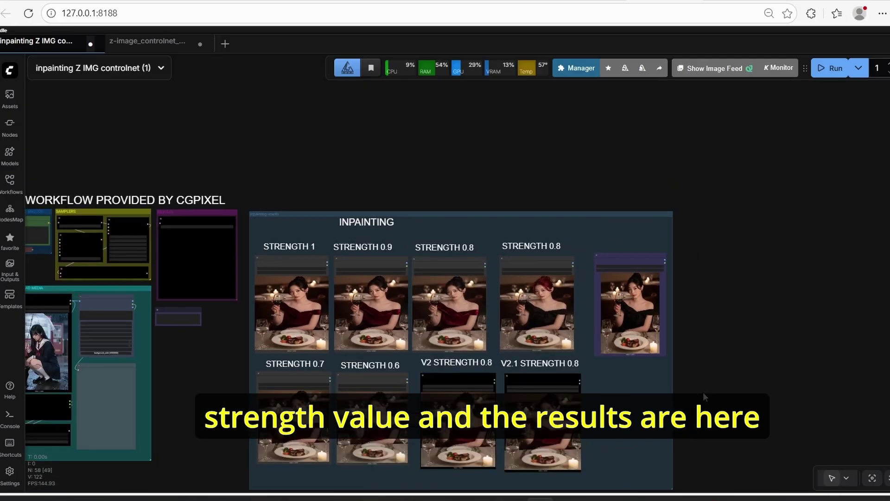
Step: Inspect the original image of the lady in the black dress beside the inpainting results
scroll(702, 391, "up", 2)
left_click_drag(691, 388, 794, 360)
scroll(788, 381, "up", 3)
scroll(783, 387, "up", 1)
left_click(674, 305)
scroll(720, 309, "up", 5)
scroll(720, 309, "down", 4)
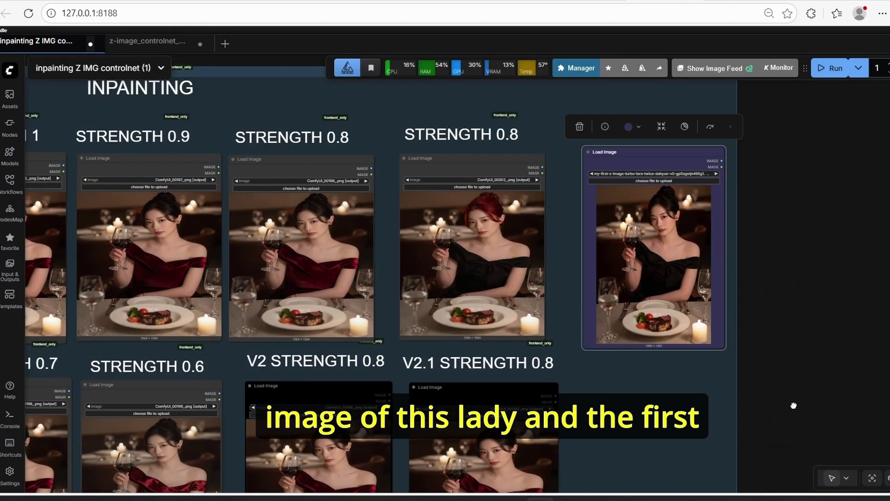
left_click_drag(793, 405, 837, 306)
scroll(836, 307, "down", 2)
left_click_drag(860, 260, 868, 344)
scroll(880, 280, "down", 4)
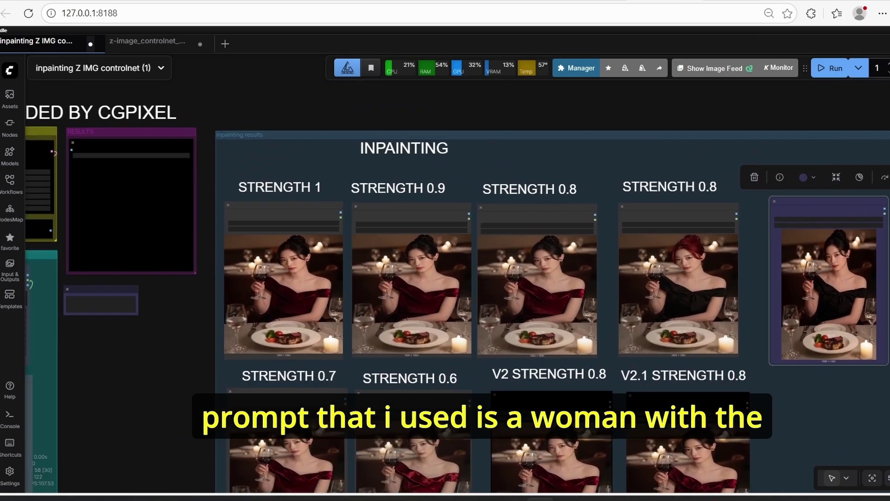
Step: Review the positive prompt in the text encode group and the segmentation prompt in the SAM3 Segmentation node
scroll(399, 192, "up", 8)
scroll(399, 192, "up", 1)
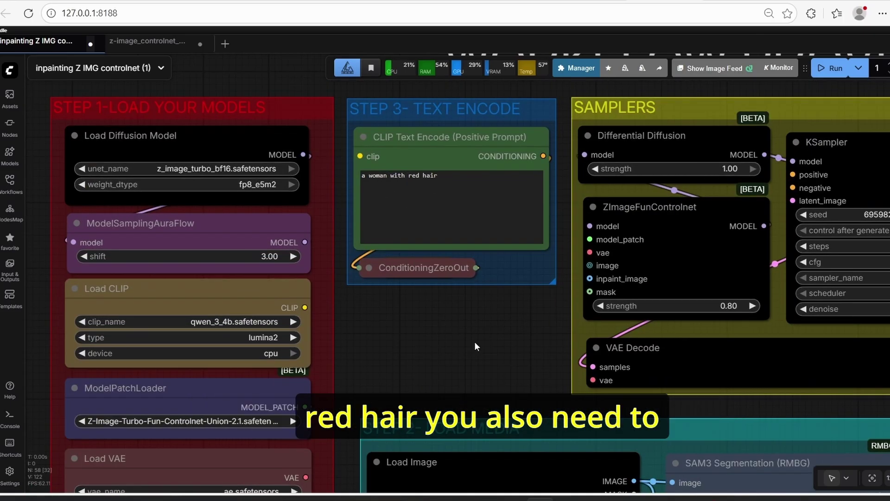
scroll(498, 348, "down", 5)
left_click_drag(498, 348, 326, 209)
scroll(428, 291, "up", 4)
left_click(465, 332)
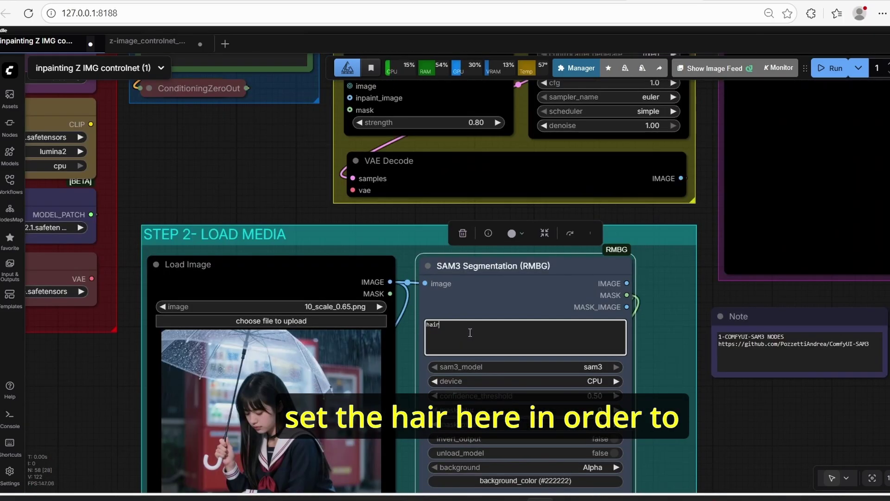
scroll(641, 351, "down", 4)
left_click(640, 351)
Step: Examine the red-haired inpainting result labelled strength 0.8 next to the original image
scroll(763, 413, "down", 5)
left_click_drag(757, 390, 468, 278)
scroll(685, 138, "up", 5)
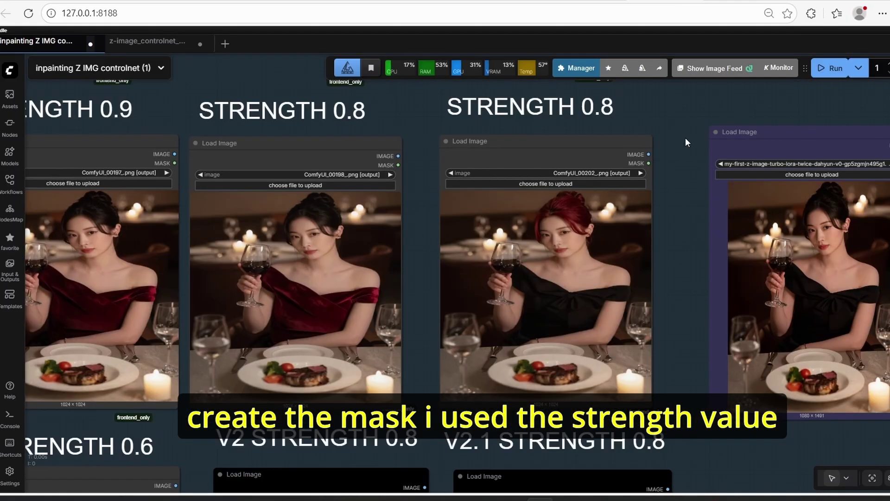
scroll(667, 147, "up", 1)
scroll(559, 232, "up", 2)
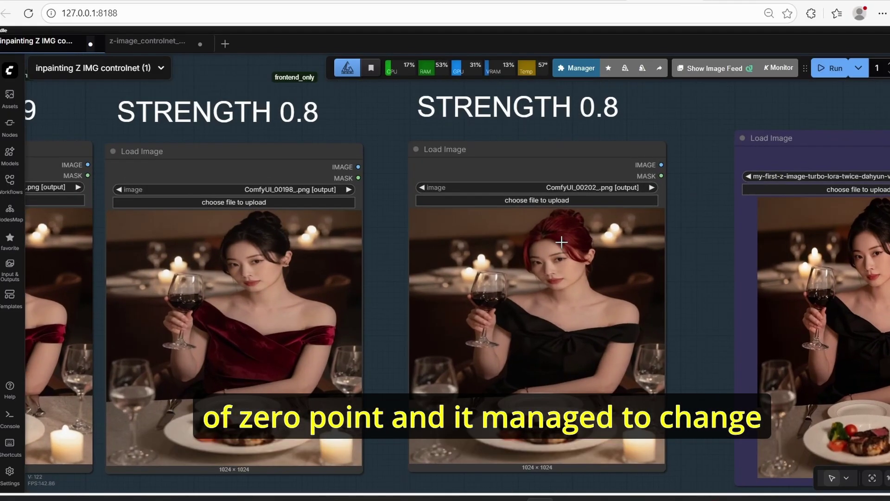
scroll(561, 241, "up", 1)
scroll(599, 249, "up", 4)
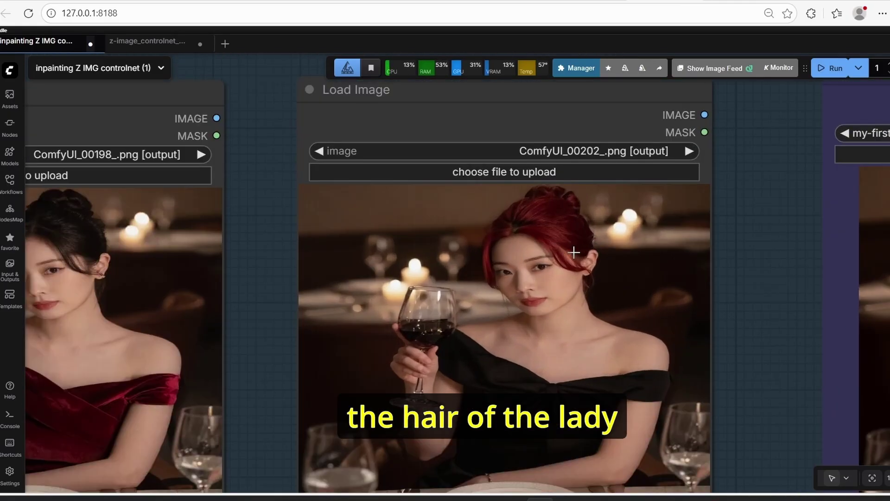
scroll(574, 252, "down", 2)
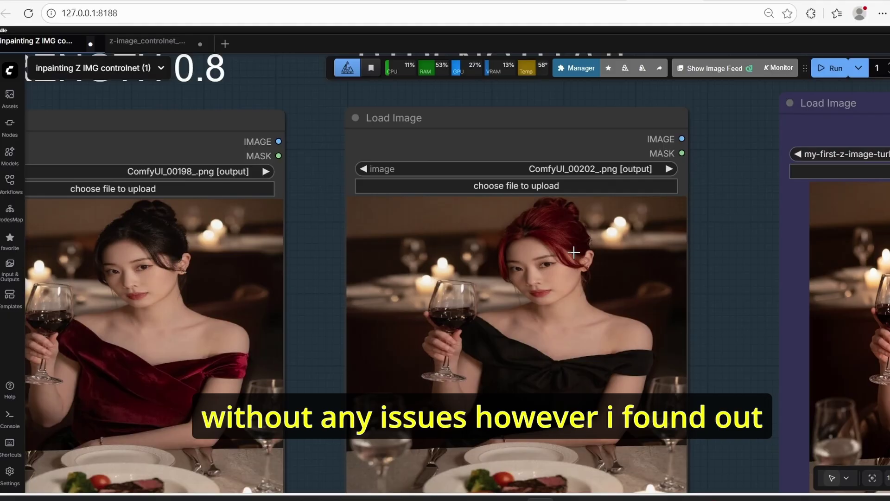
scroll(574, 252, "down", 1)
left_click_drag(709, 306, 746, 274)
scroll(669, 229, "up", 4)
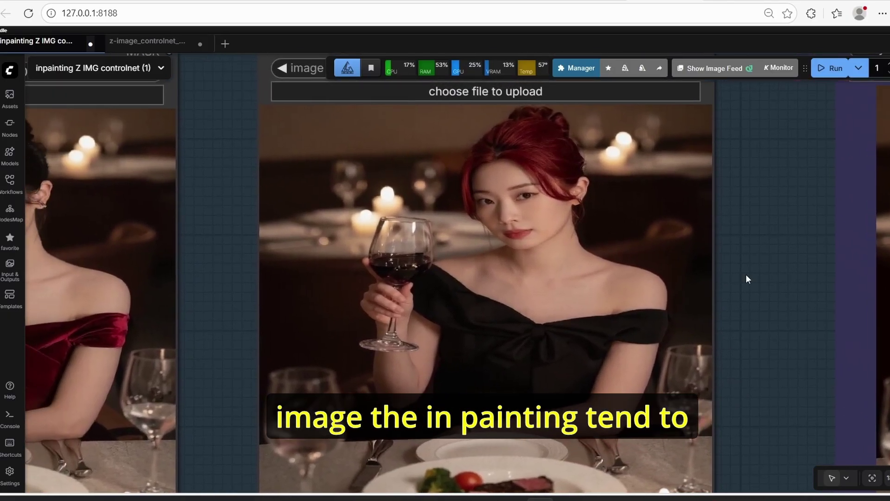
Step: Check the background of the red-haired strength 0.8 result for artifacts
scroll(746, 274, "down", 2)
scroll(337, 179, "up", 1)
scroll(337, 179, "up", 5)
scroll(417, 173, "up", 4)
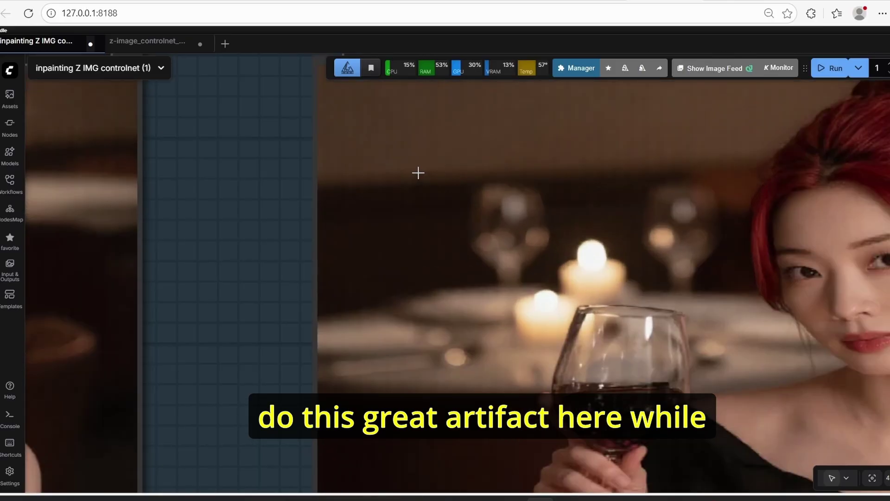
scroll(458, 217, "down", 6)
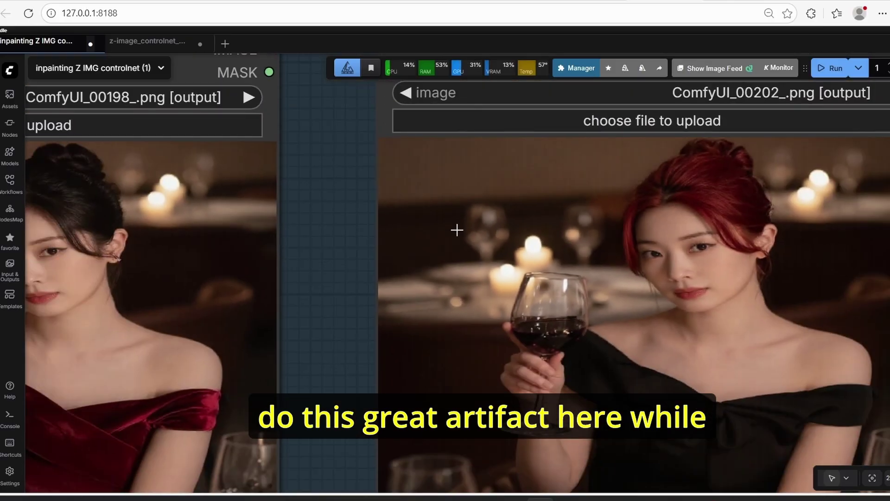
scroll(457, 230, "down", 5)
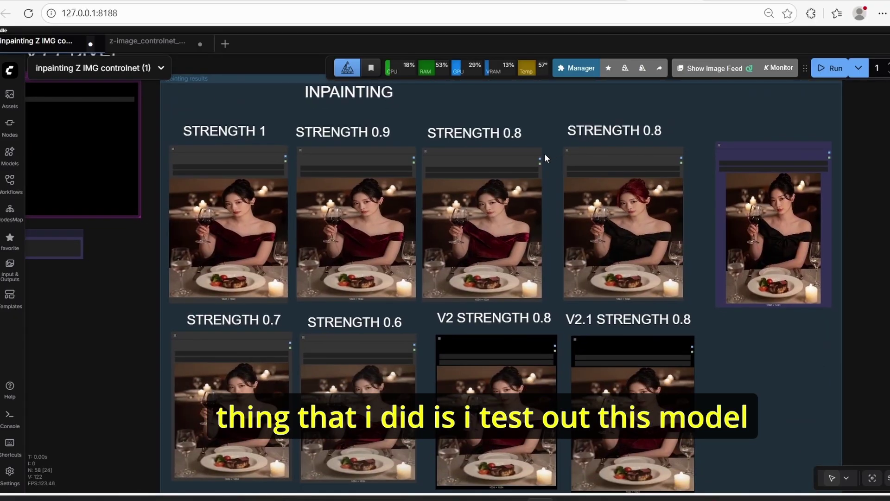
Step: Examine the dress colour and fabric details in the strength 1 and strength 0.9 inpainting results
scroll(785, 239, "up", 4)
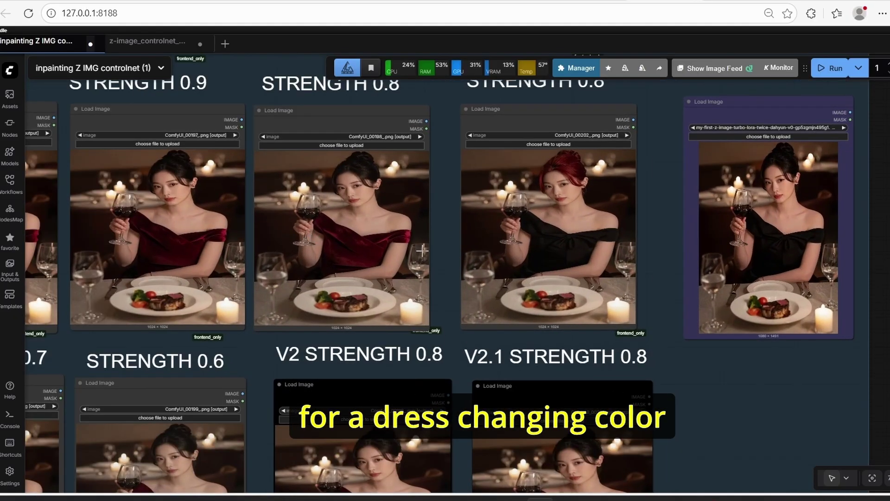
scroll(382, 281, "down", 4)
scroll(693, 437, "down", 4)
scroll(288, 274, "up", 11)
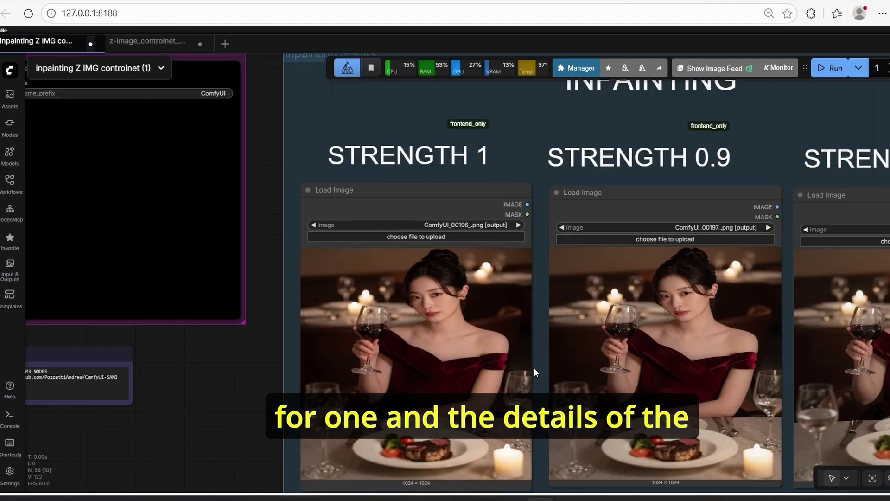
scroll(533, 367, "down", 2)
left_click_drag(293, 397, 192, 338)
scroll(431, 314, "up", 8)
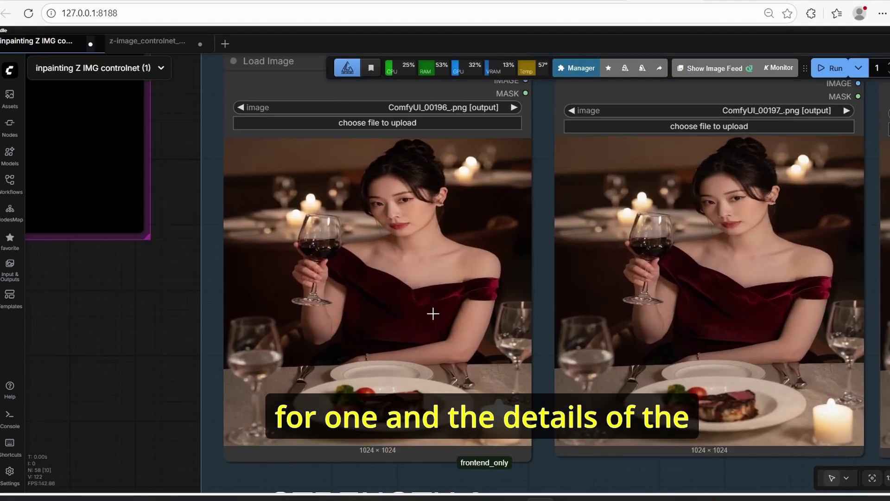
scroll(364, 284, "down", 4)
scroll(363, 284, "down", 10)
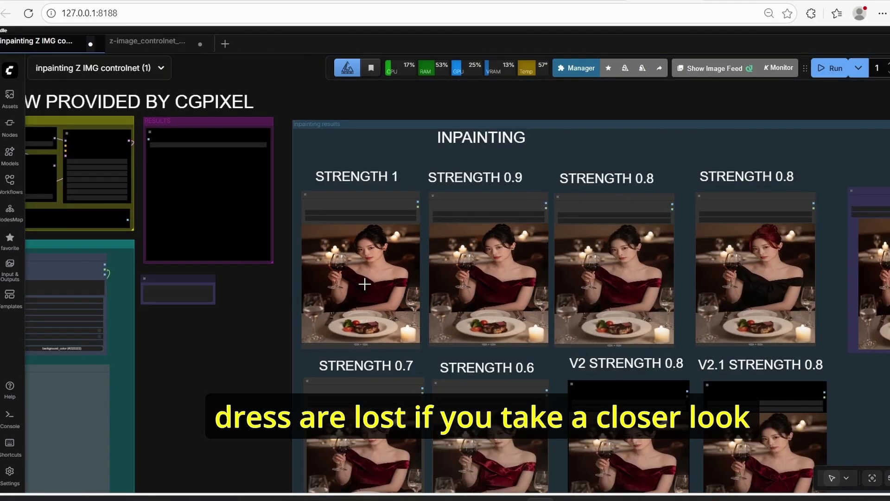
Step: Compare the black dress in the original image with the red dress in the inpainting results
left_click_drag(879, 121, 626, 129)
scroll(647, 290, "up", 4)
scroll(646, 290, "up", 10)
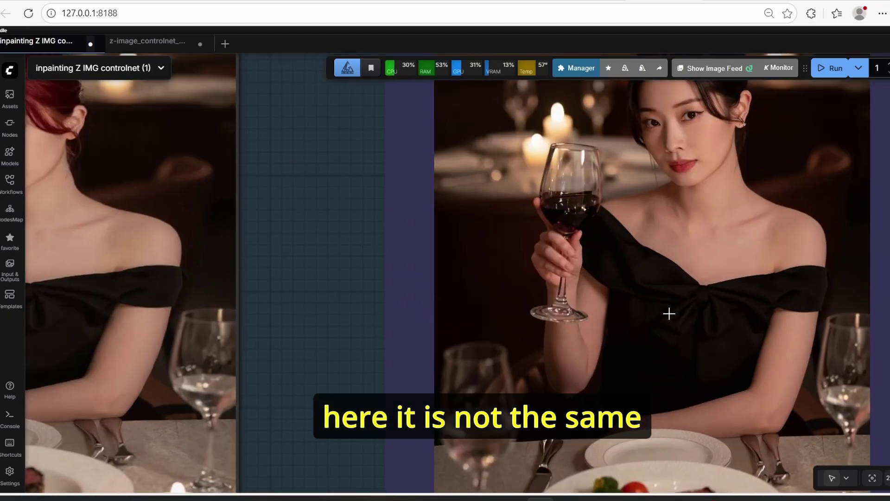
scroll(738, 324, "down", 10)
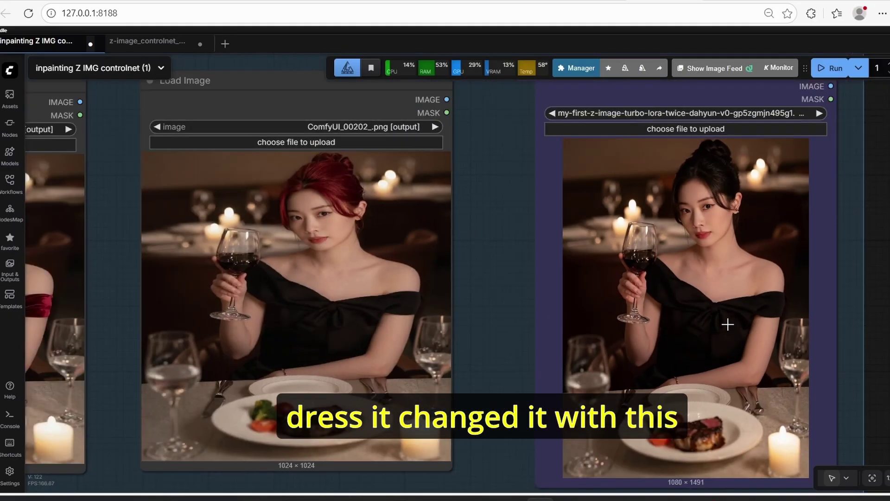
left_click_drag(309, 131, 388, 110)
scroll(381, 187, "up", 5)
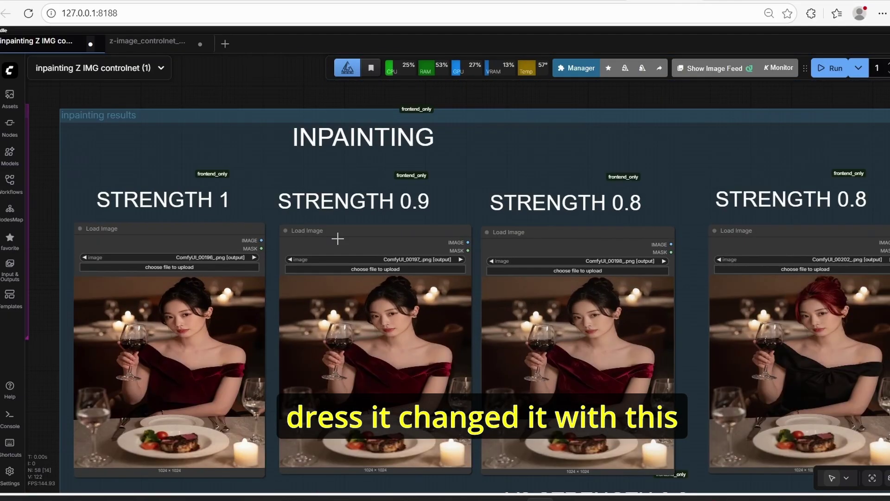
Step: Compare the dress inpainting results across decreasing strength values from 1 to 0.6
scroll(93, 314, "down", 1)
left_click_drag(74, 321, 174, 260)
scroll(458, 205, "up", 2)
left_click_drag(566, 153, 520, 135)
scroll(488, 132, "down", 1)
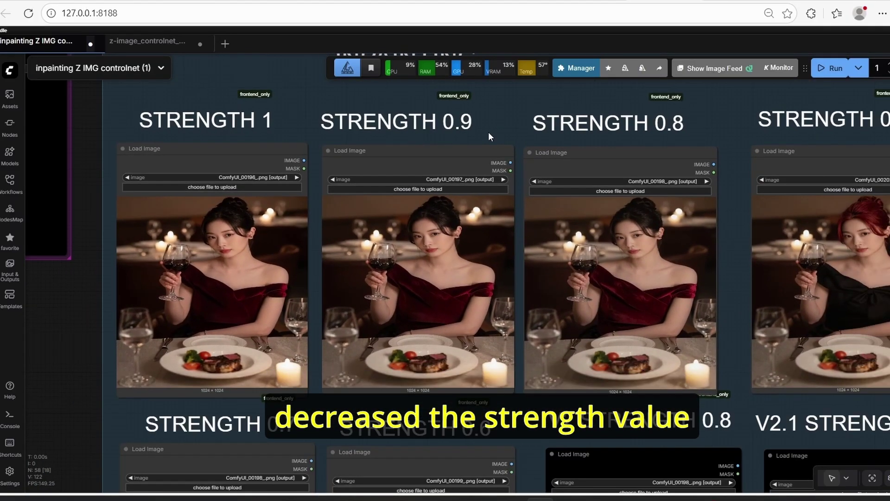
left_click_drag(538, 426, 667, 259)
scroll(668, 260, "up", 4)
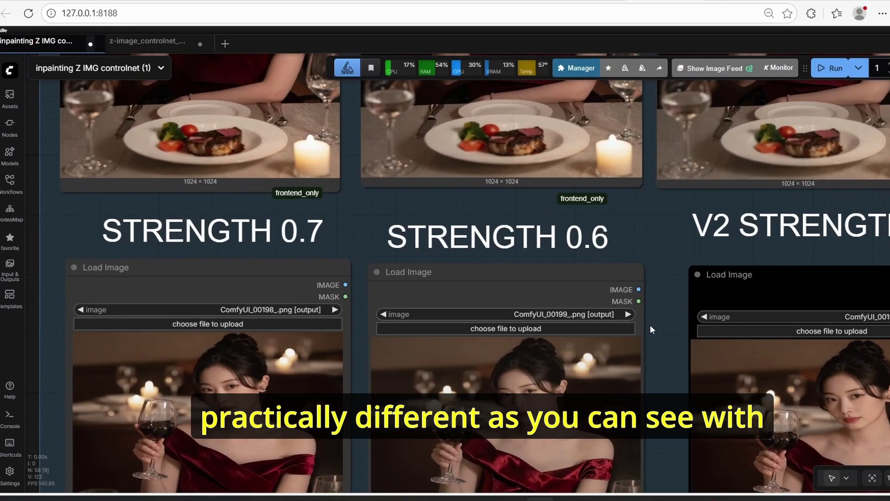
Step: Inspect the dress colour and possible artifacts in the strength 0.6 inpainting result
left_click_drag(650, 324, 670, 191)
scroll(549, 324, "up", 3)
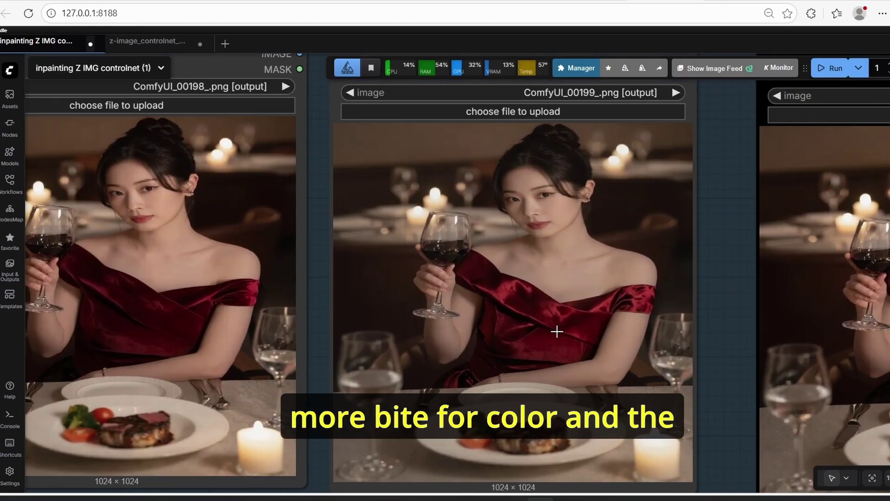
scroll(582, 314, "down", 1)
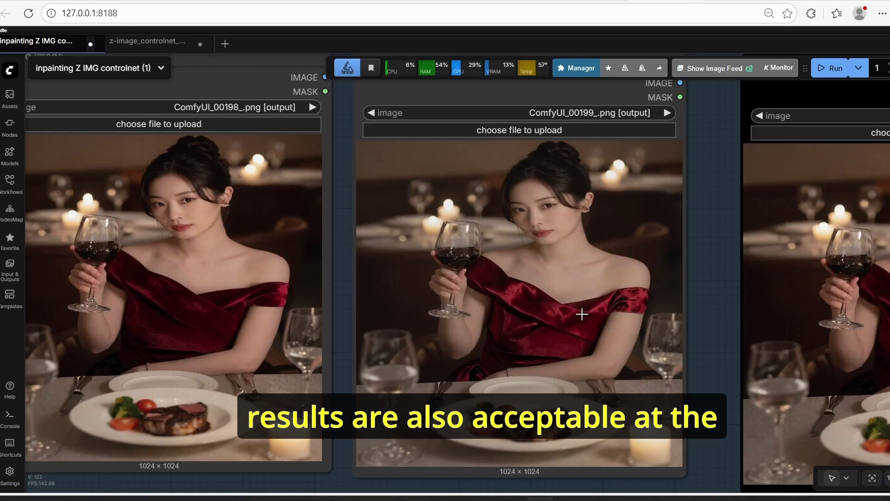
scroll(582, 314, "down", 3)
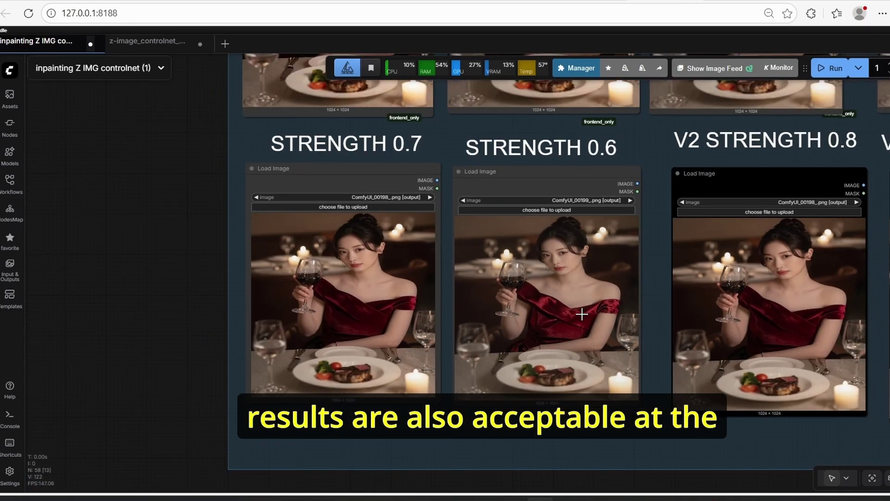
scroll(505, 235, "up", 6)
scroll(749, 360, "down", 12)
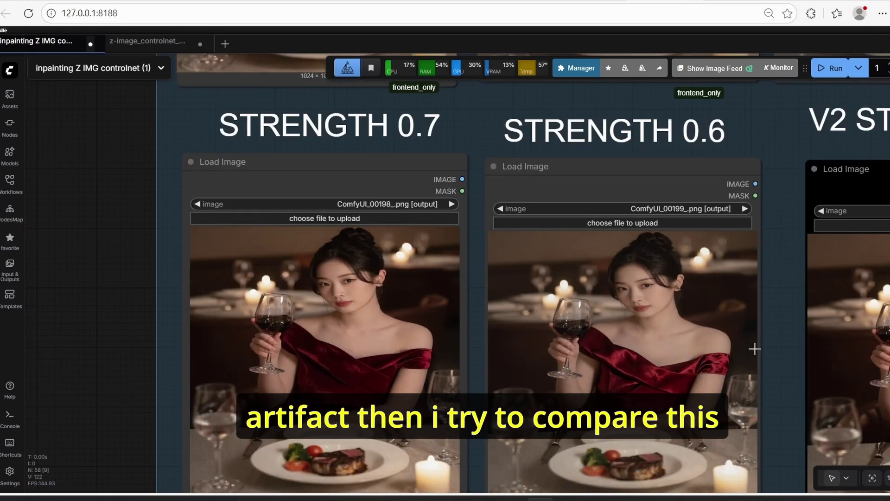
Step: Examine the V2 strength 0.8 dress result alongside the V2.1 strength 0.8 result
left_click_drag(756, 482, 367, 431)
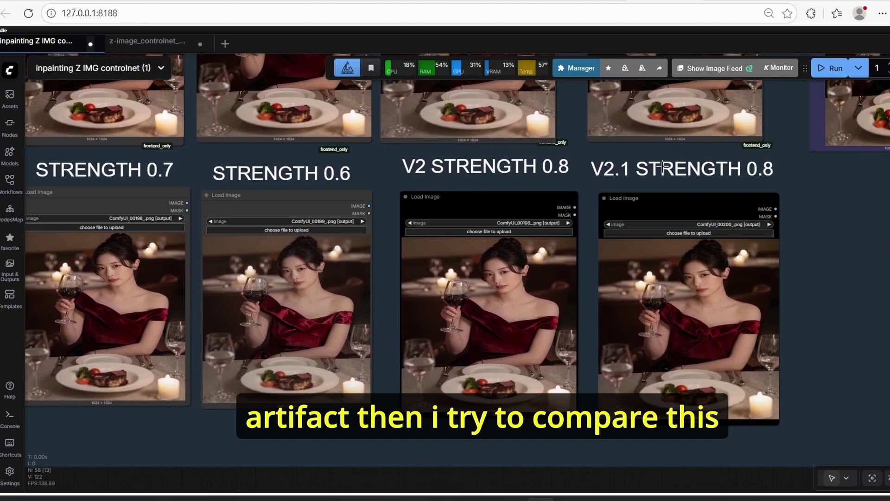
scroll(662, 167, "up", 5)
scroll(662, 167, "down", 2)
left_click_drag(889, 304, 876, 260)
left_click_drag(855, 323, 858, 311)
scroll(604, 130, "up", 1)
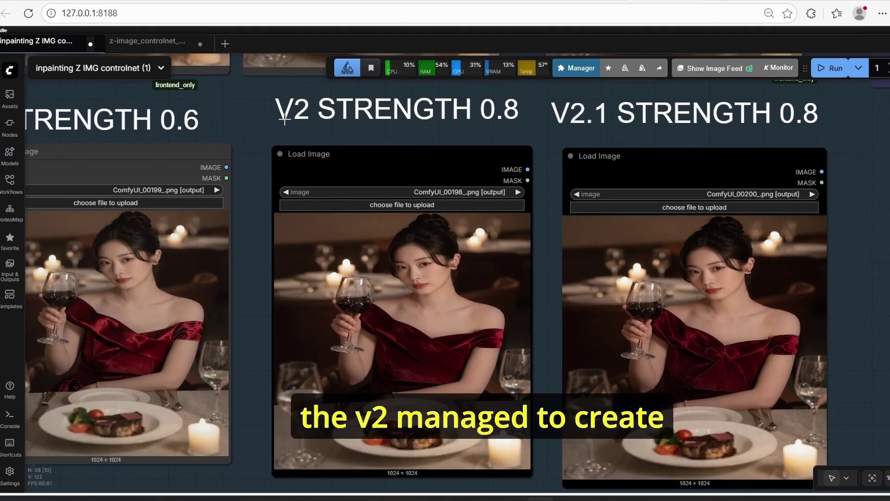
scroll(334, 138, "up", 1)
left_click(462, 355)
scroll(463, 355, "up", 2)
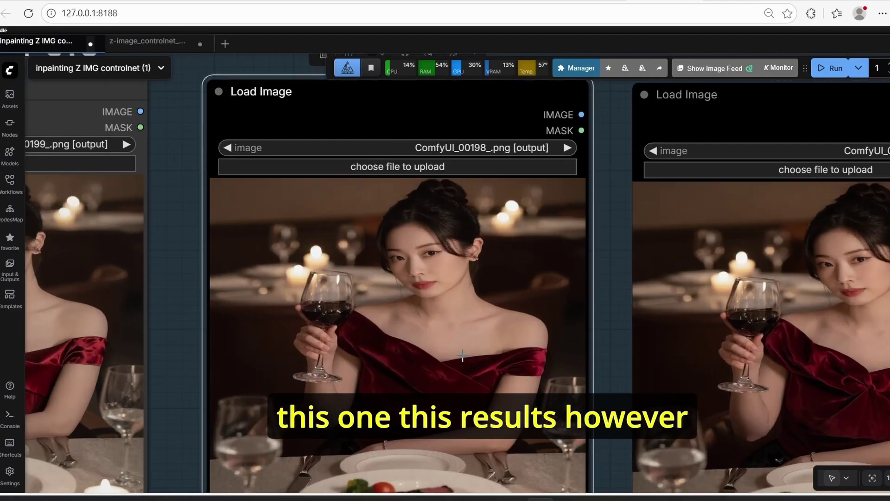
Step: Inspect the dress details in the V2.1 strength 0.8 result against the V2 version
scroll(459, 343, "down", 3)
left_click(563, 351)
left_click_drag(566, 329, 497, 310)
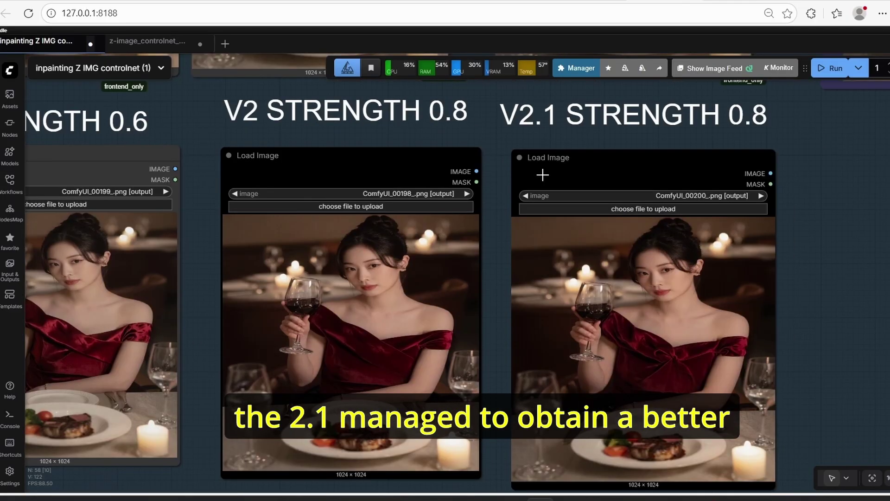
scroll(765, 326, "up", 4)
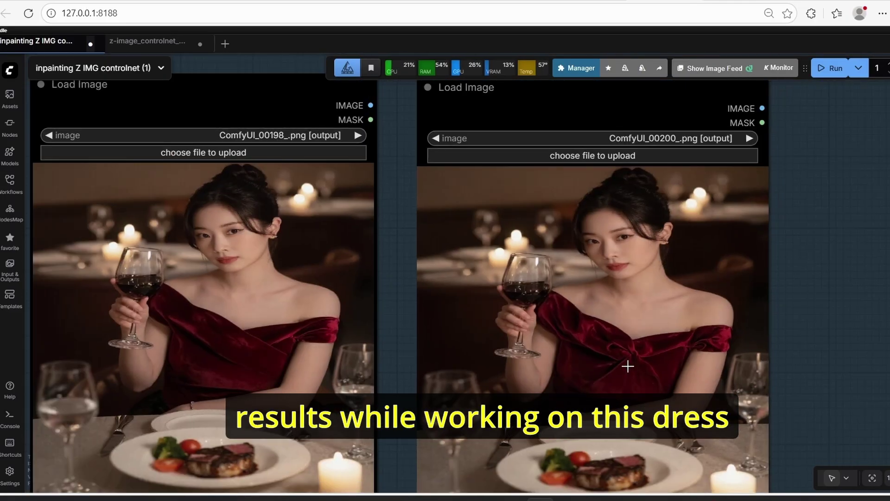
scroll(619, 368, "up", 4)
scroll(624, 343, "down", 4)
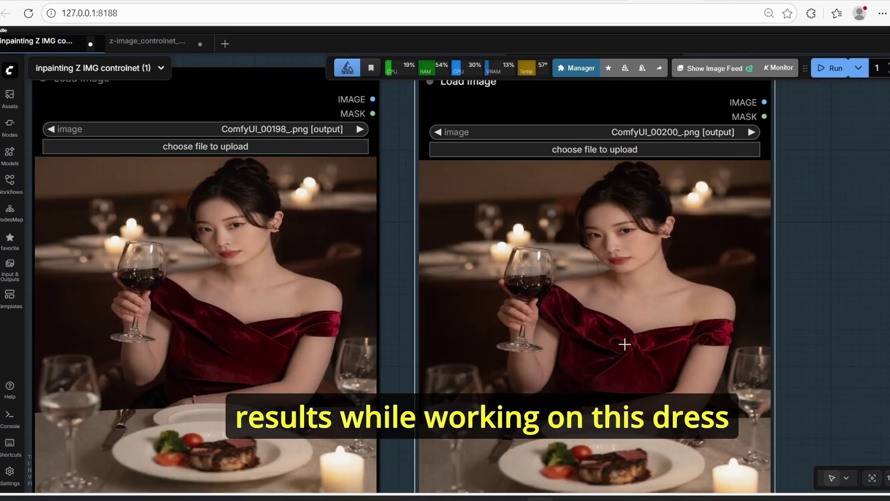
Step: Compare the dress area in the two side-by-side inpainting results for grid artifacts
scroll(439, 276, "up", 6)
scroll(439, 276, "down", 5)
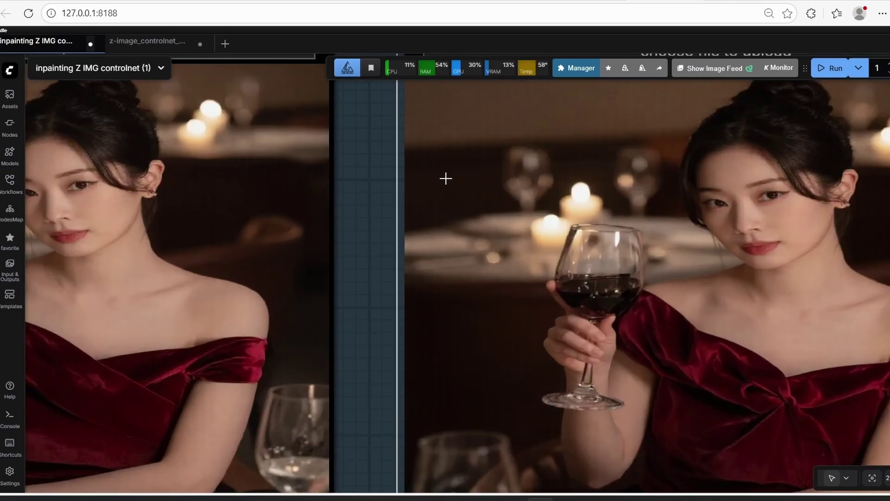
scroll(528, 242, "down", 2)
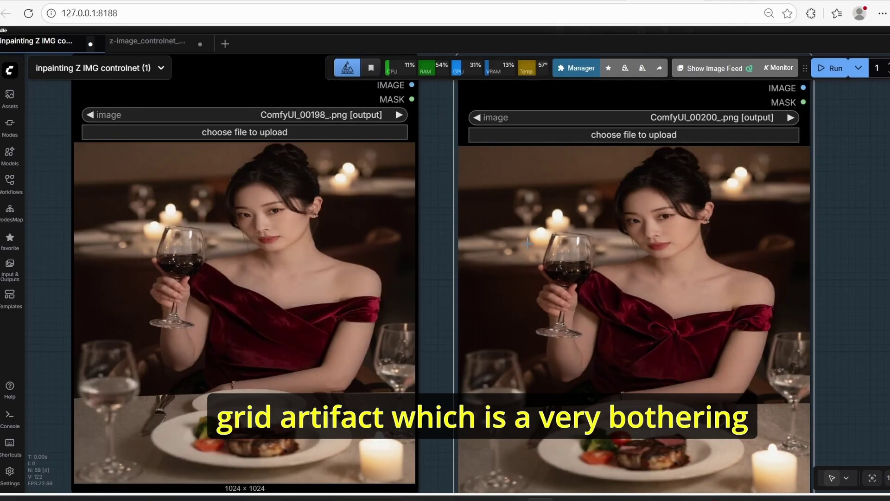
scroll(528, 242, "down", 6)
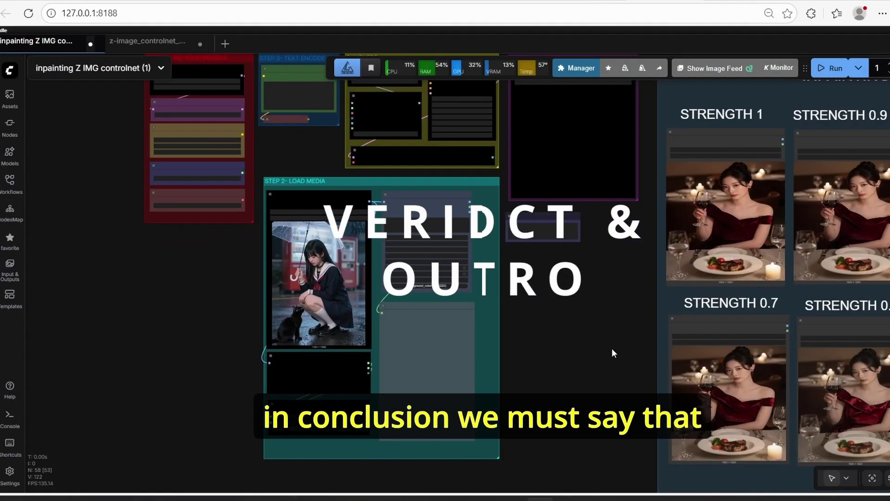
scroll(611, 348, "down", 4)
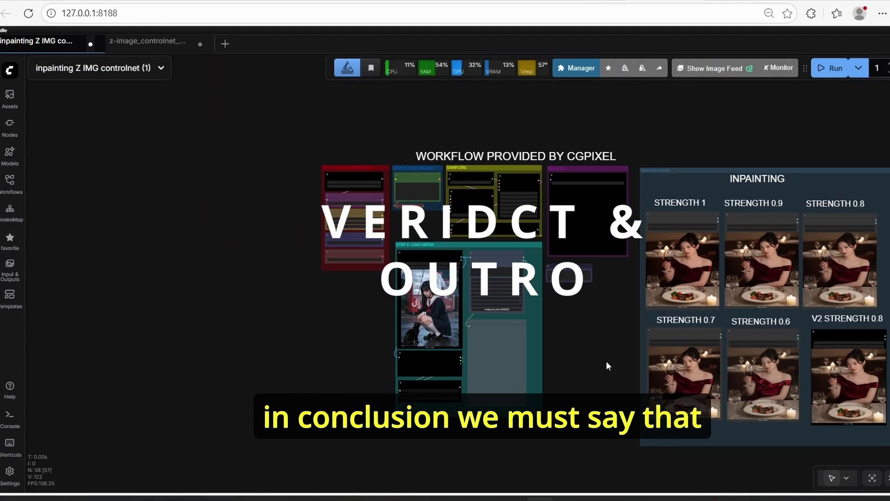
scroll(602, 391, "up", 8)
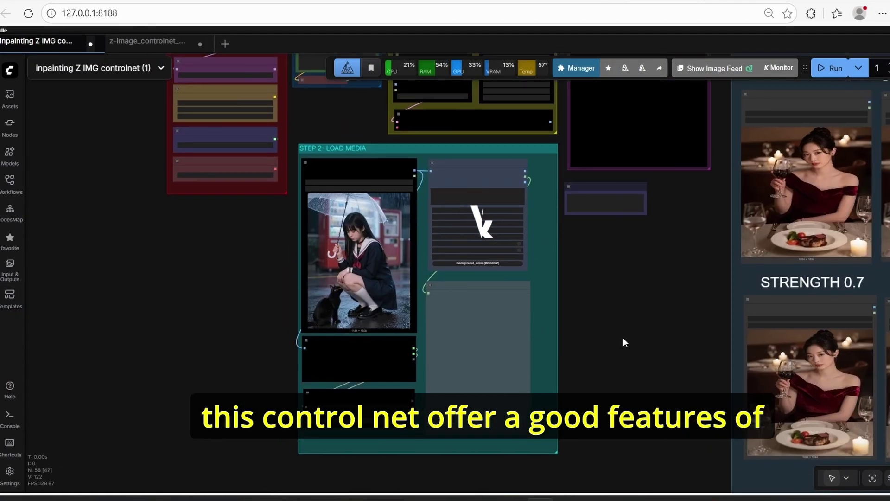
scroll(624, 338, "down", 3)
left_click_drag(648, 436, 600, 374)
scroll(603, 373, "up", 3)
scroll(539, 406, "down", 1)
left_click_drag(561, 303, 625, 491)
scroll(377, 235, "up", 4)
scroll(378, 235, "down", 4)
Step: Open the z-image_controlnet_union_1vs2 workflow and review its Depth and Canny results at strengths 0.6 to 0.9
left_click(147, 42)
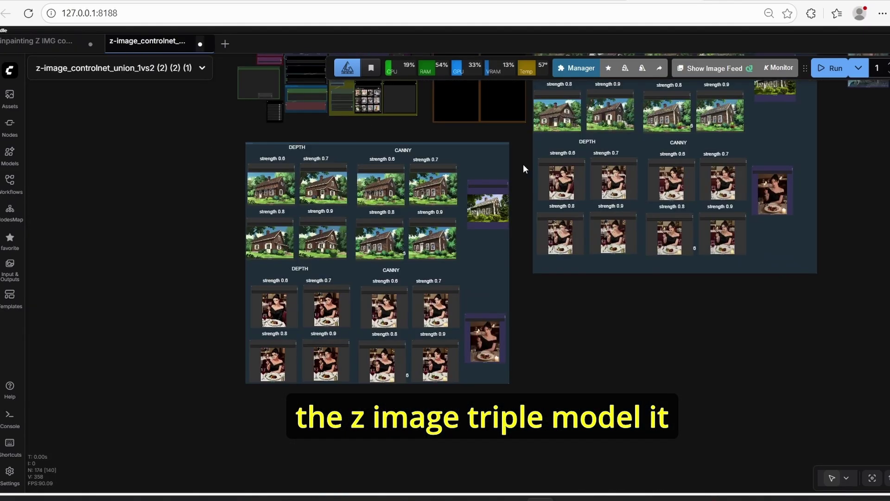
left_click_drag(523, 164, 554, 358)
scroll(505, 324, "up", 8)
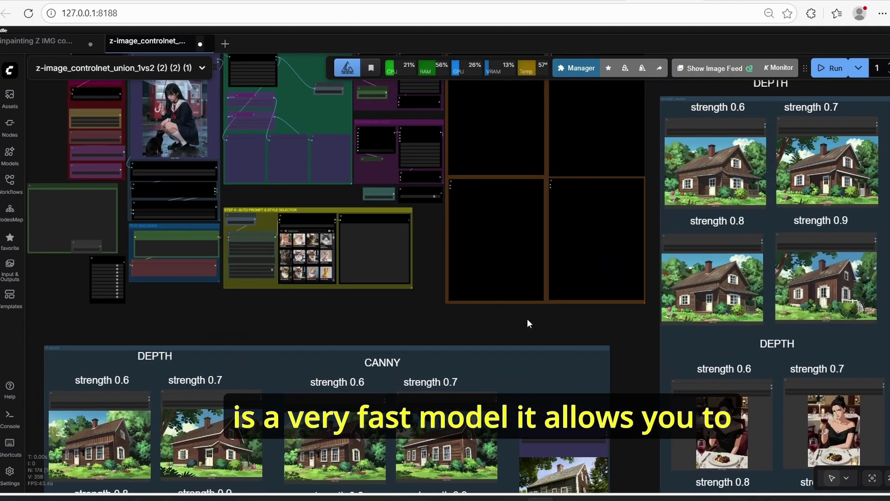
left_click_drag(569, 323, 438, 311)
scroll(360, 319, "down", 2)
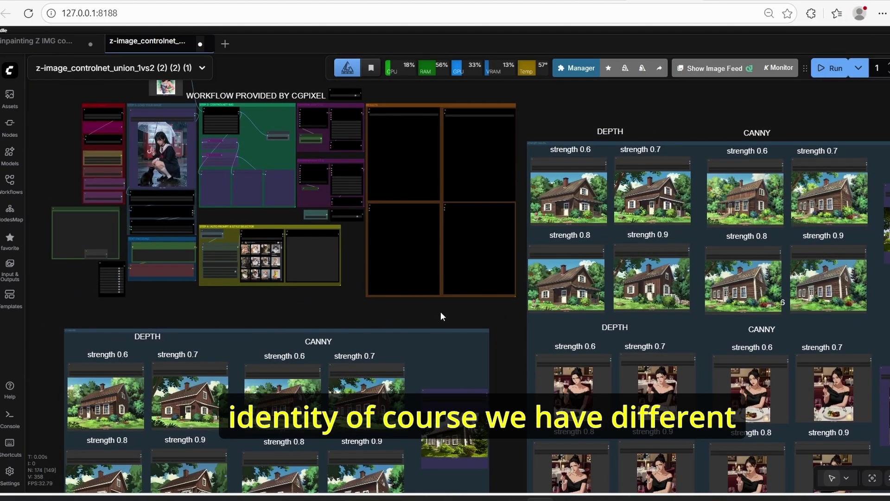
scroll(441, 312, "up", 3)
left_click_drag(284, 298, 461, 380)
scroll(354, 274, "up", 5)
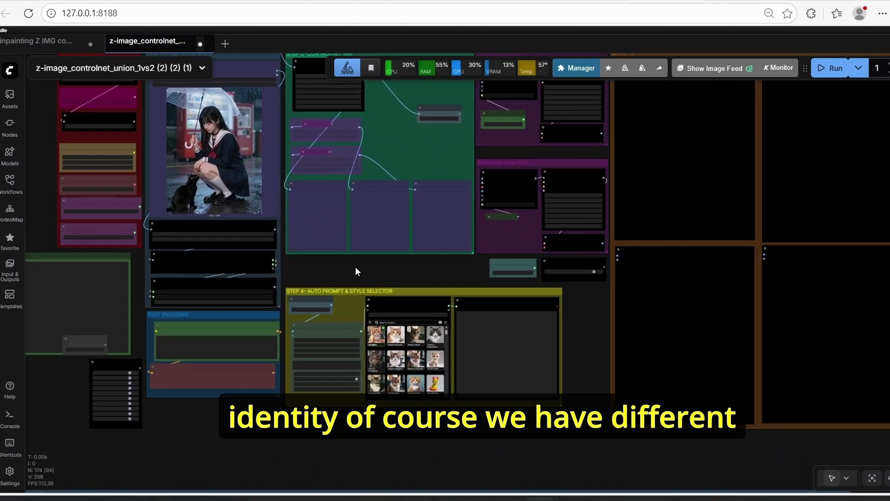
scroll(395, 218, "down", 3)
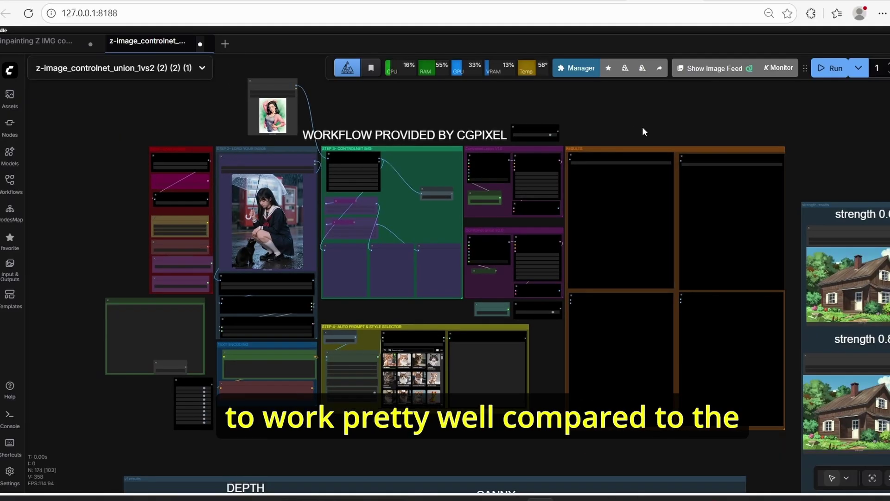
scroll(642, 128, "up", 3)
left_click_drag(625, 135, 647, 142)
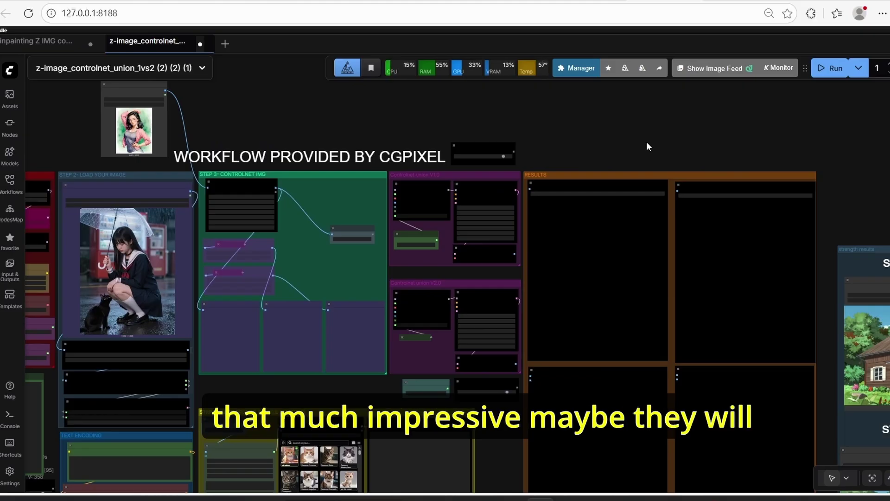
left_click_drag(646, 141, 620, 91)
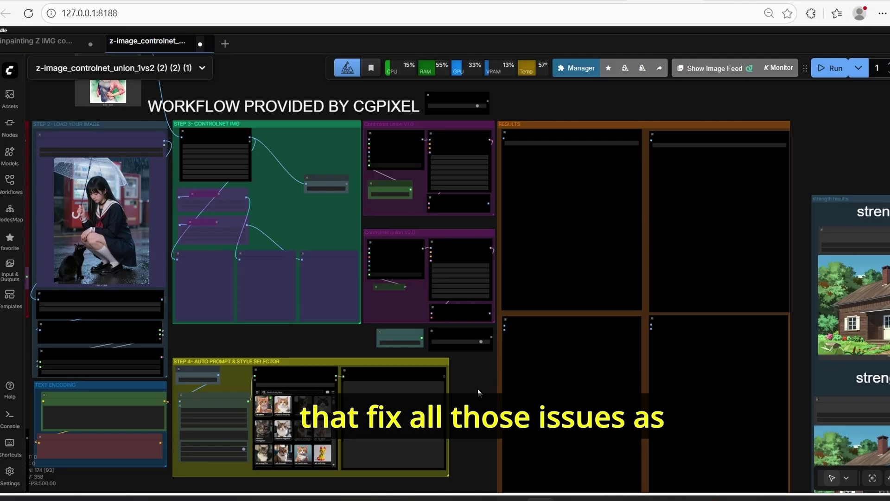
scroll(442, 232, "up", 2)
scroll(443, 233, "down", 3)
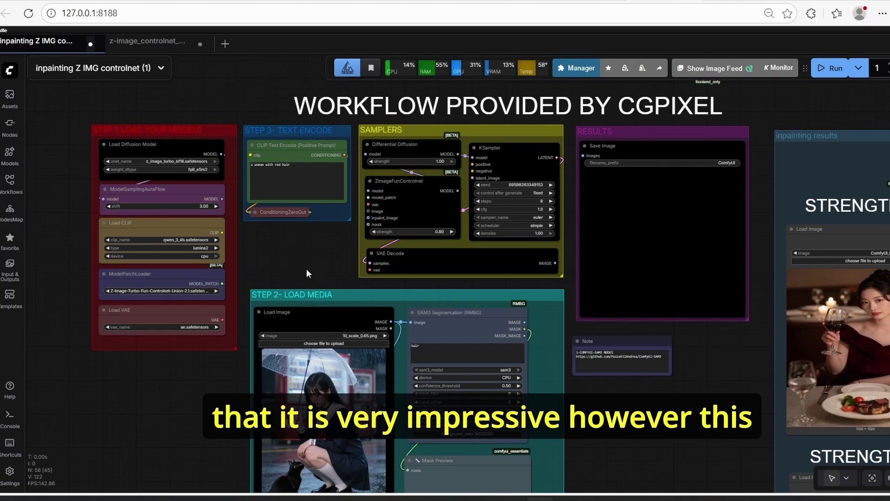
Step: Inspect the strength 0.7 dress result in the inpainting workflow for grid artifacts
left_click_drag(638, 441, 354, 230)
scroll(554, 424, "down", 4)
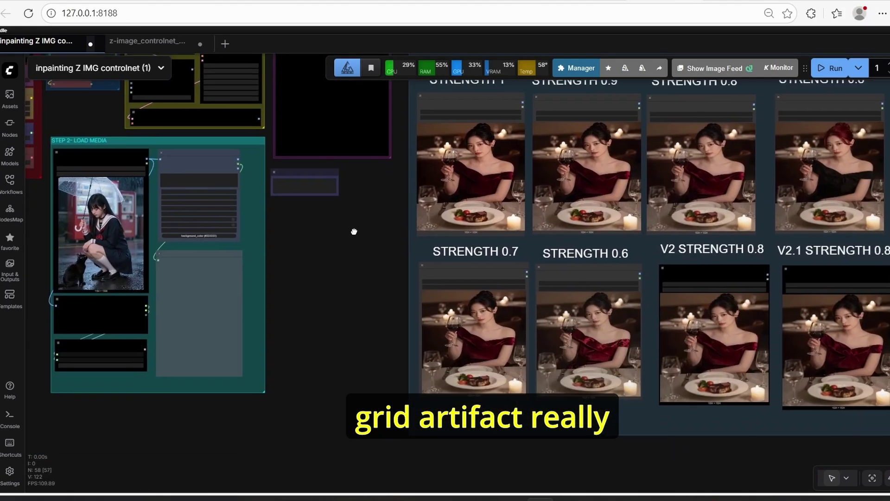
scroll(424, 367, "up", 5)
scroll(438, 319, "up", 5)
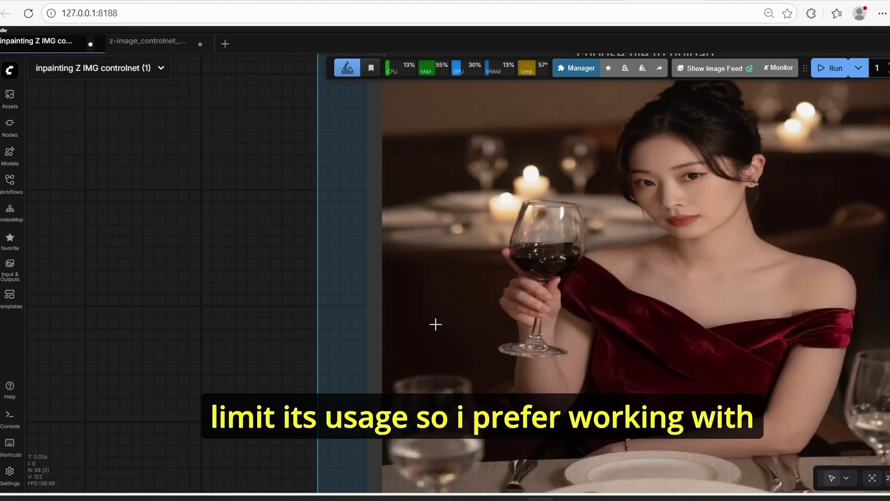
scroll(435, 324, "down", 5)
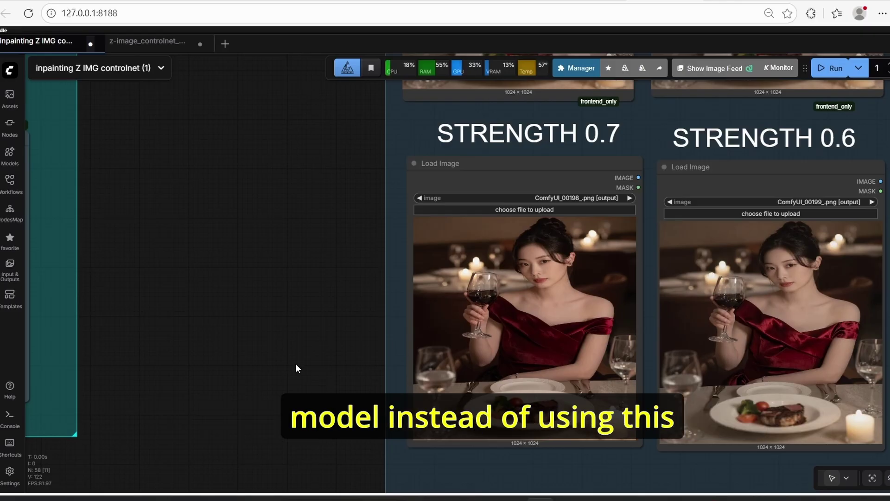
scroll(296, 363, "down", 8)
left_click_drag(249, 303, 467, 329)
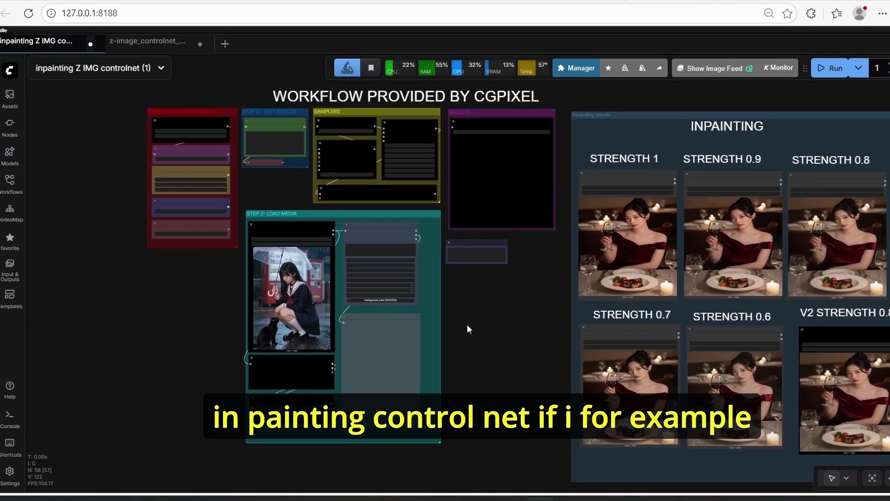
scroll(274, 205, "up", 5)
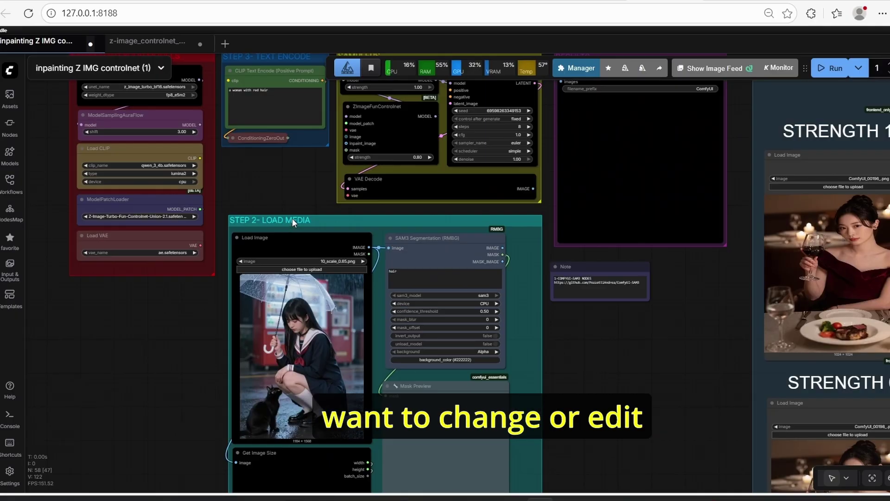
scroll(293, 202, "down", 5)
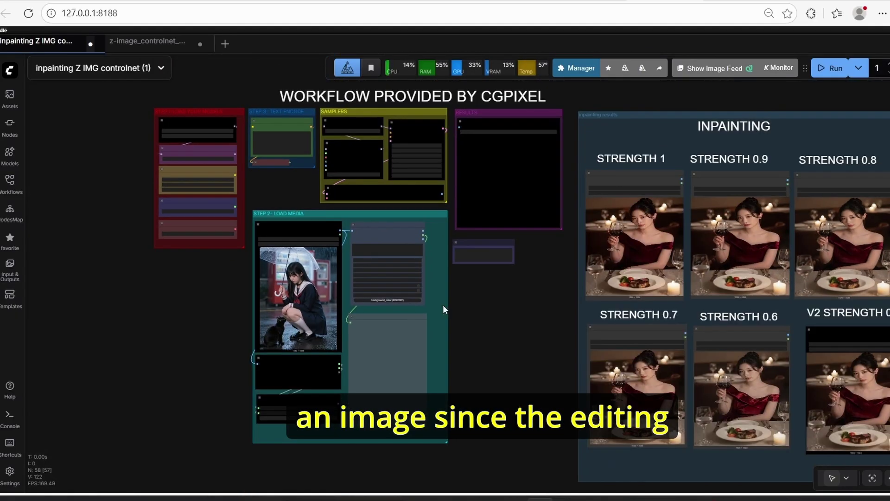
scroll(504, 325, "up", 8)
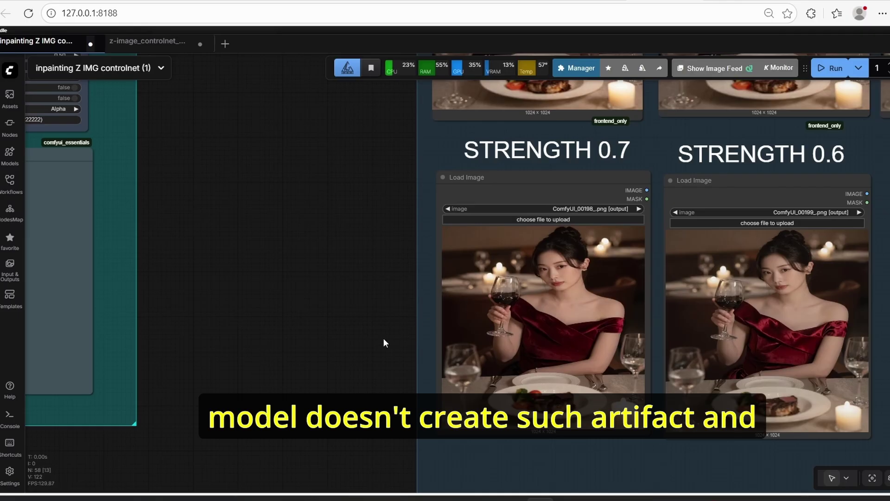
scroll(383, 338, "down", 5)
scroll(382, 337, "down", 2)
left_click_drag(313, 271, 570, 318)
scroll(475, 310, "up", 2)
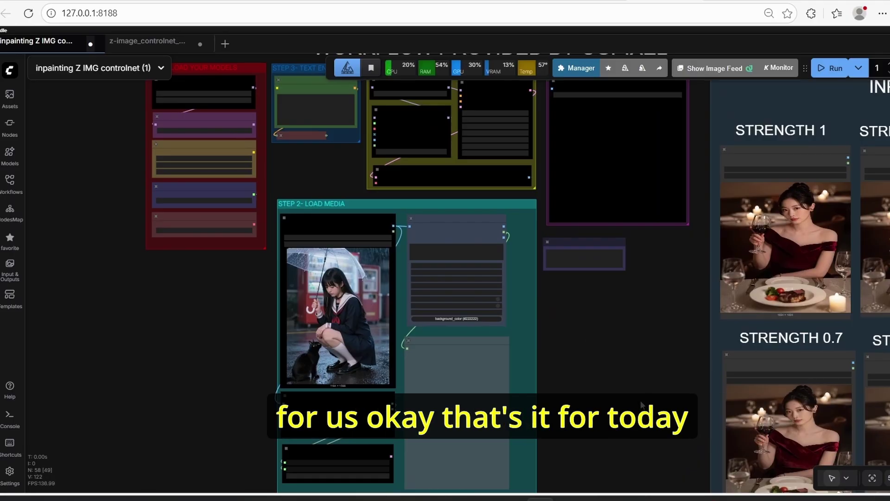
scroll(604, 368, "up", 3)
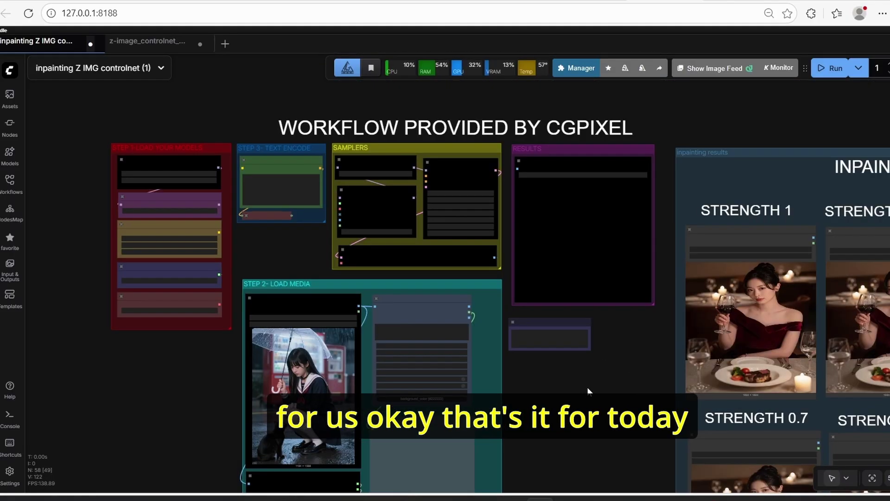